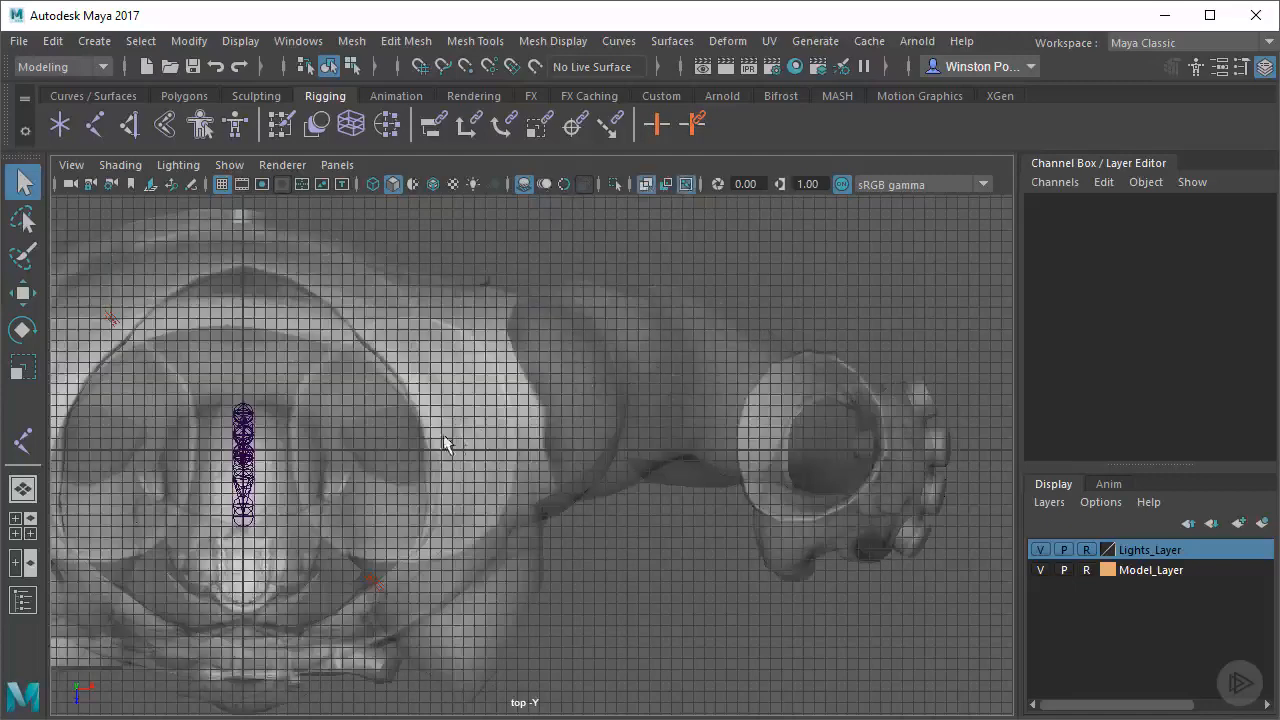
Draw a joint chain in the top view from the character's left shoulder to the wrist with the Create Joints tool
alt+right_drag(372, 436, 590, 424)
alt+middle_drag(528, 409, 532, 446)
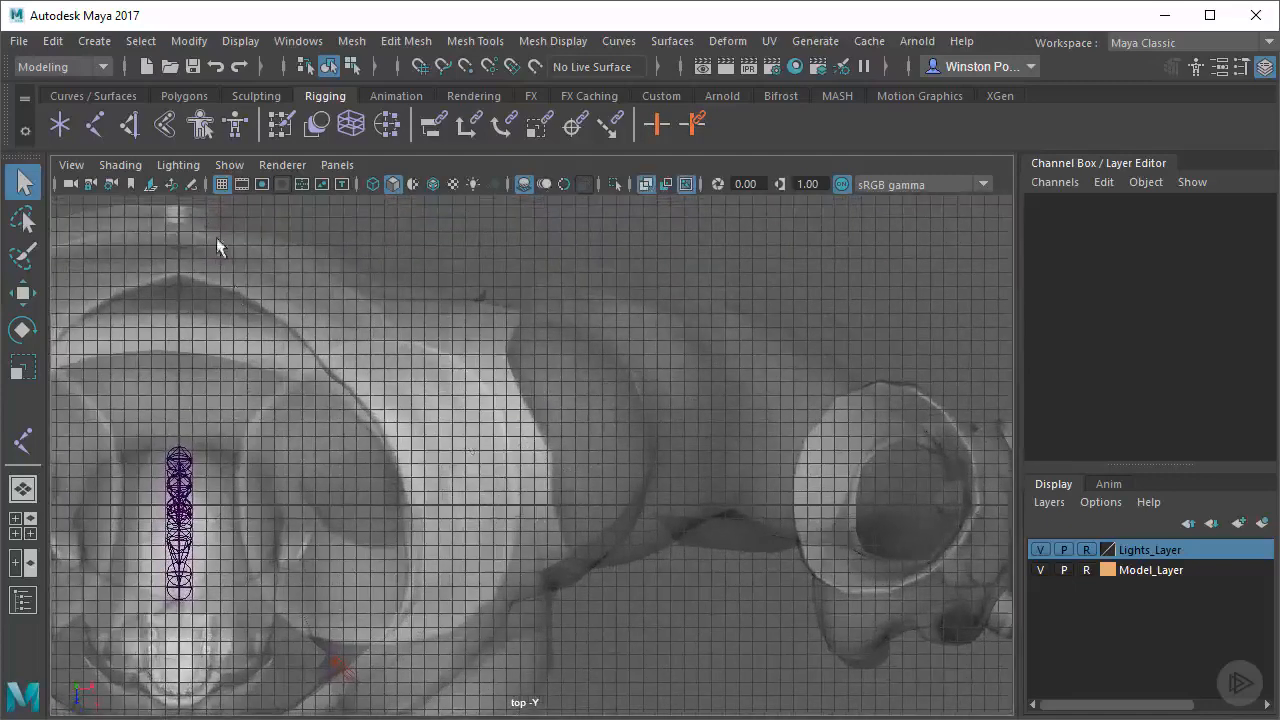
click(97, 132)
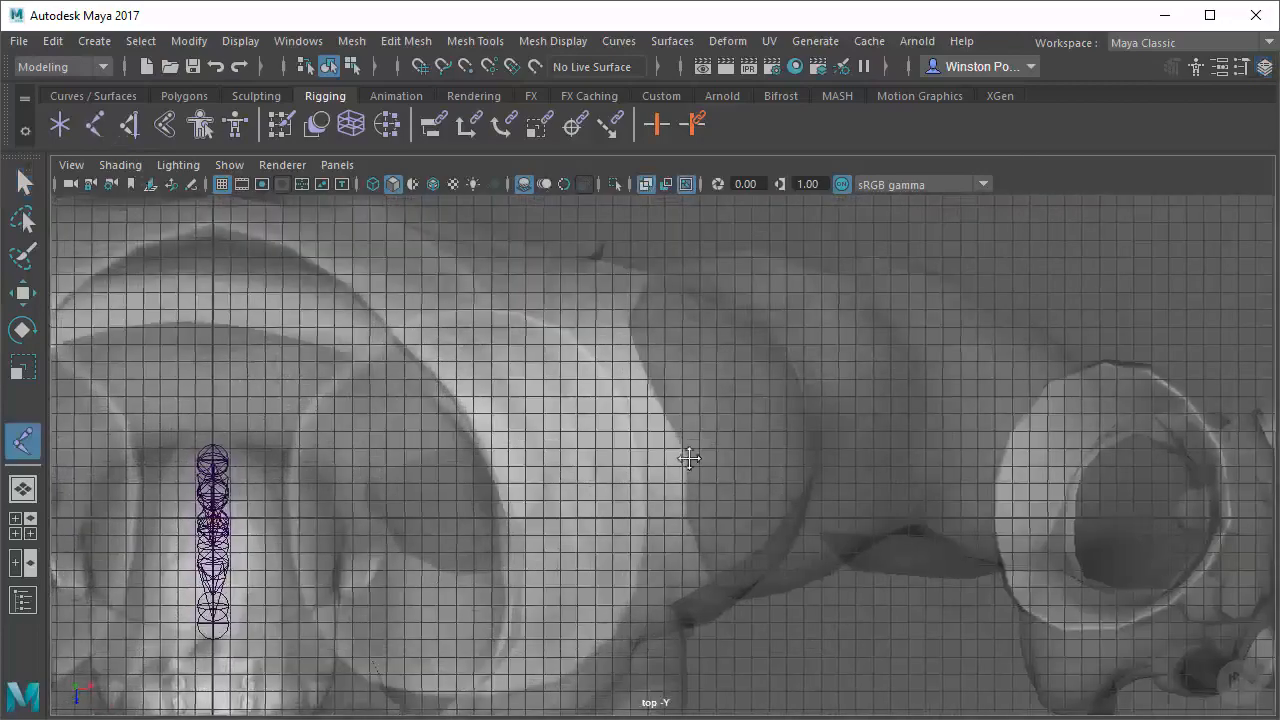
alt+middle_drag(691, 463, 674, 449)
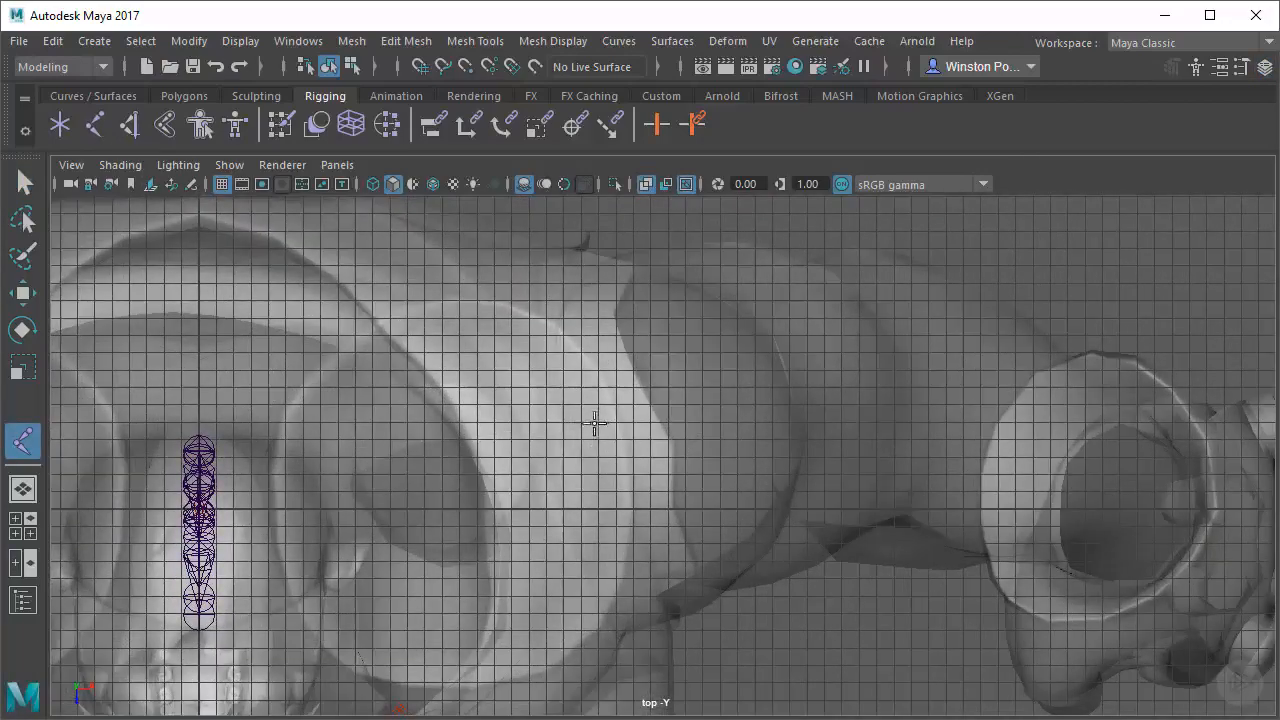
alt+middle_drag(889, 477, 643, 455)
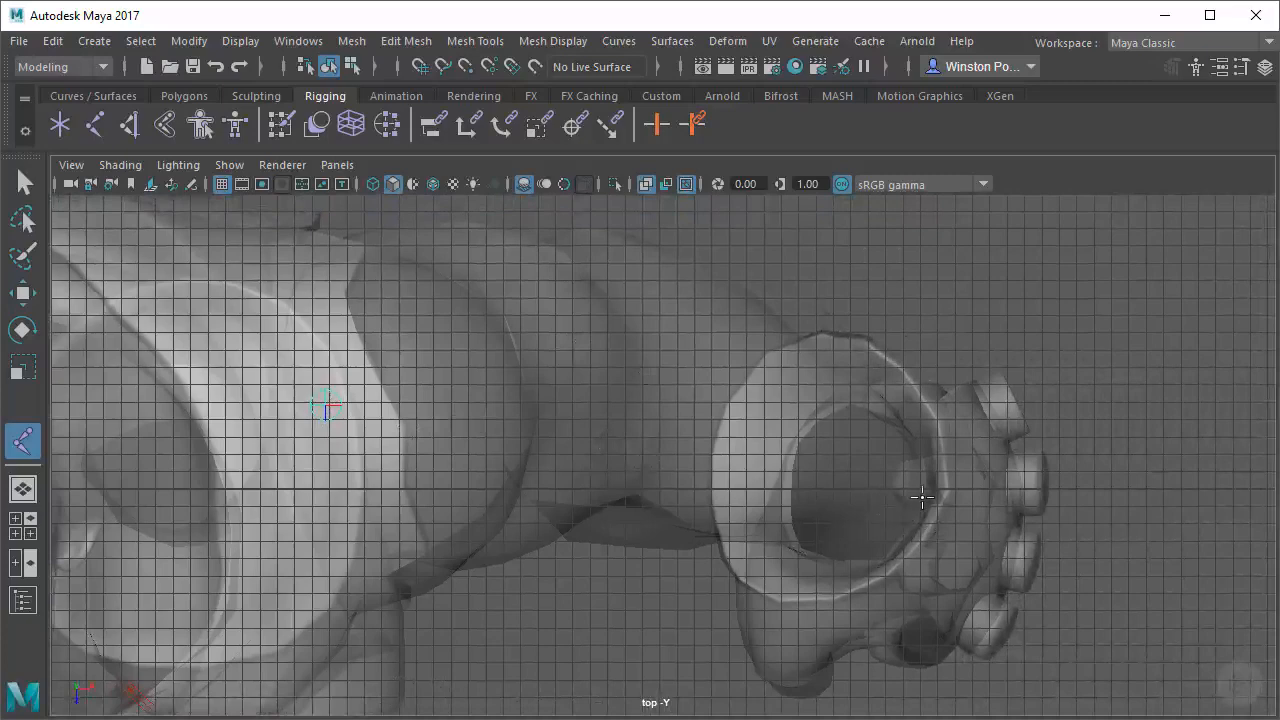
click(920, 497)
alt+middle_drag(800, 509, 839, 544)
key(q)
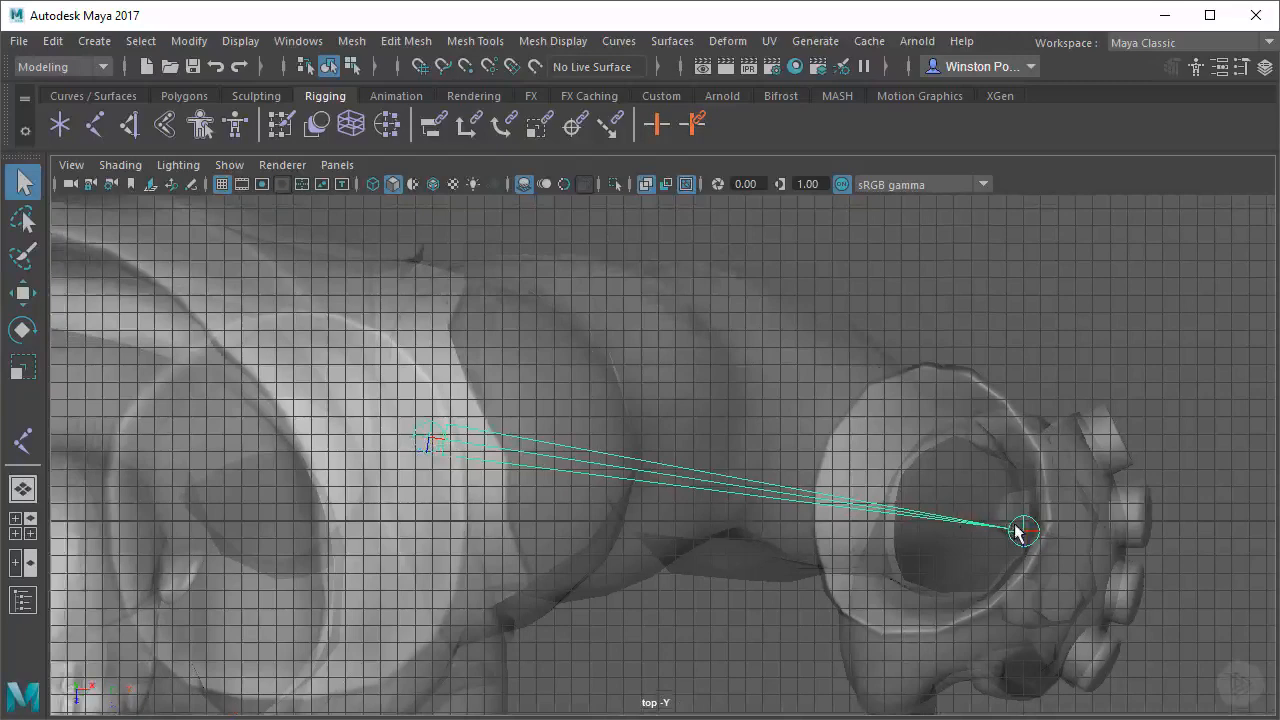
Switch to the Rigging menu set and insert an elbow joint about midway between the shoulder and wrist joints
alt+middle_drag(759, 488, 832, 522)
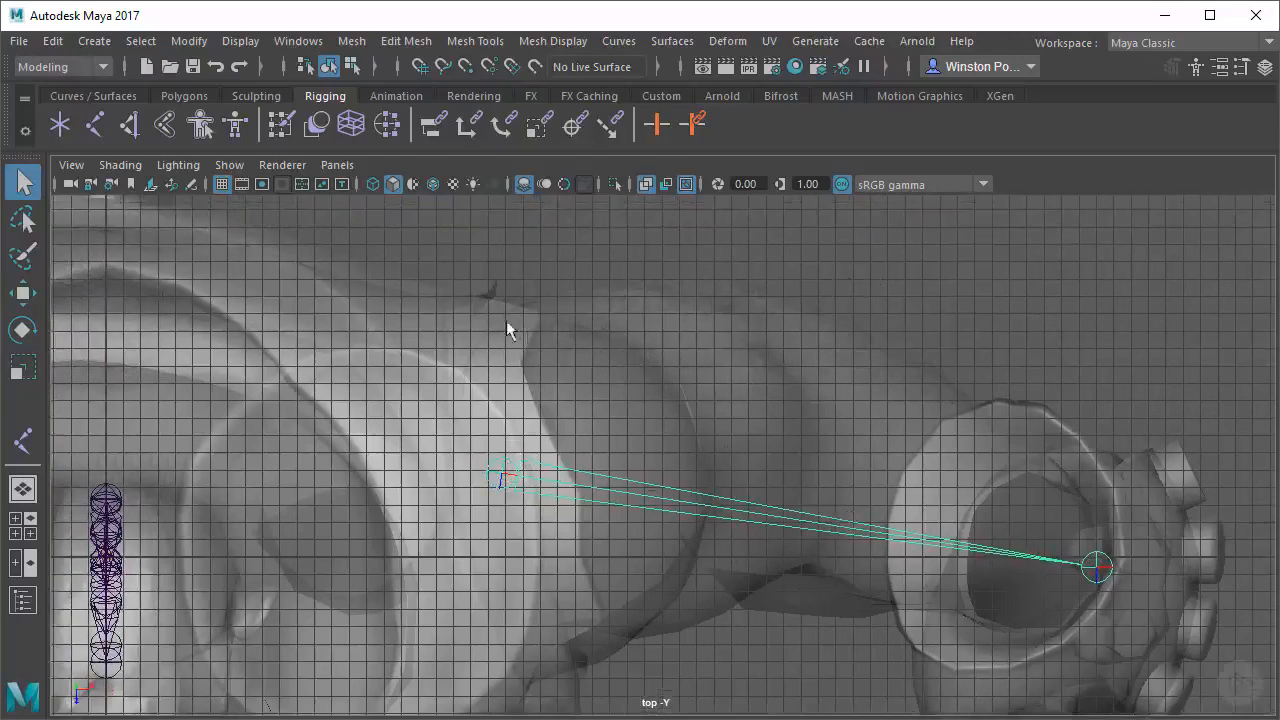
click(92, 65)
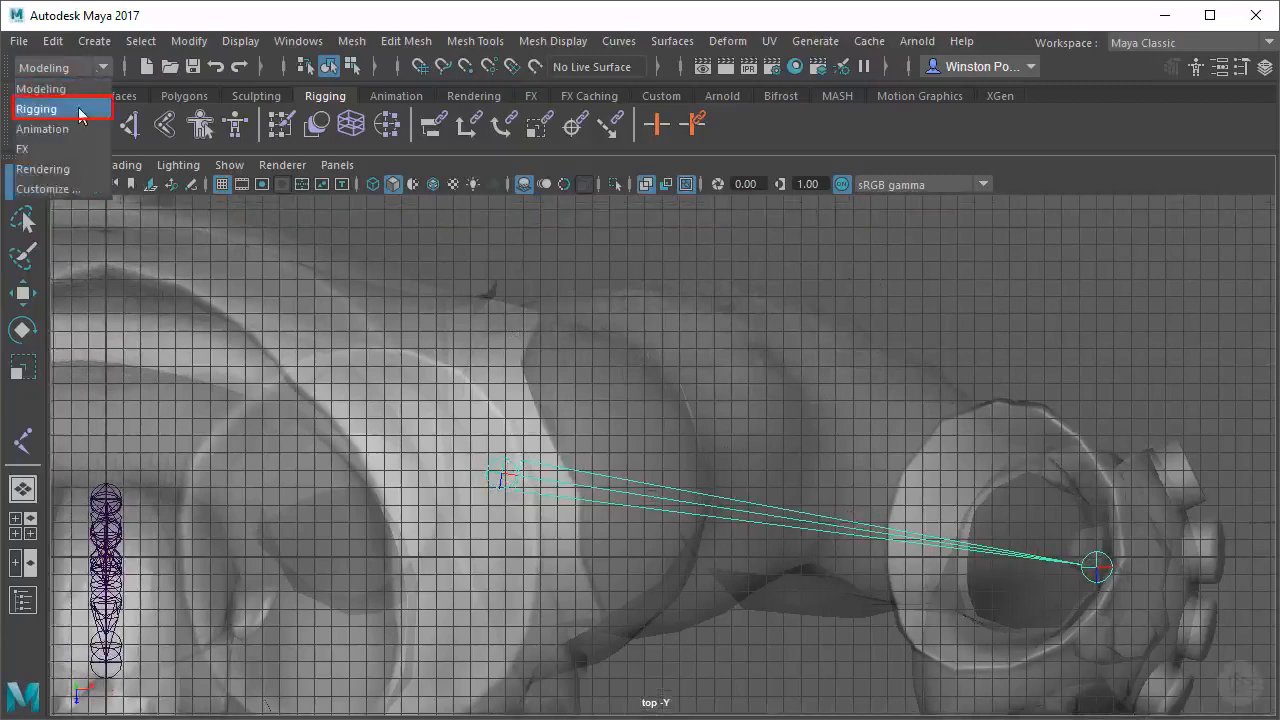
click(78, 110)
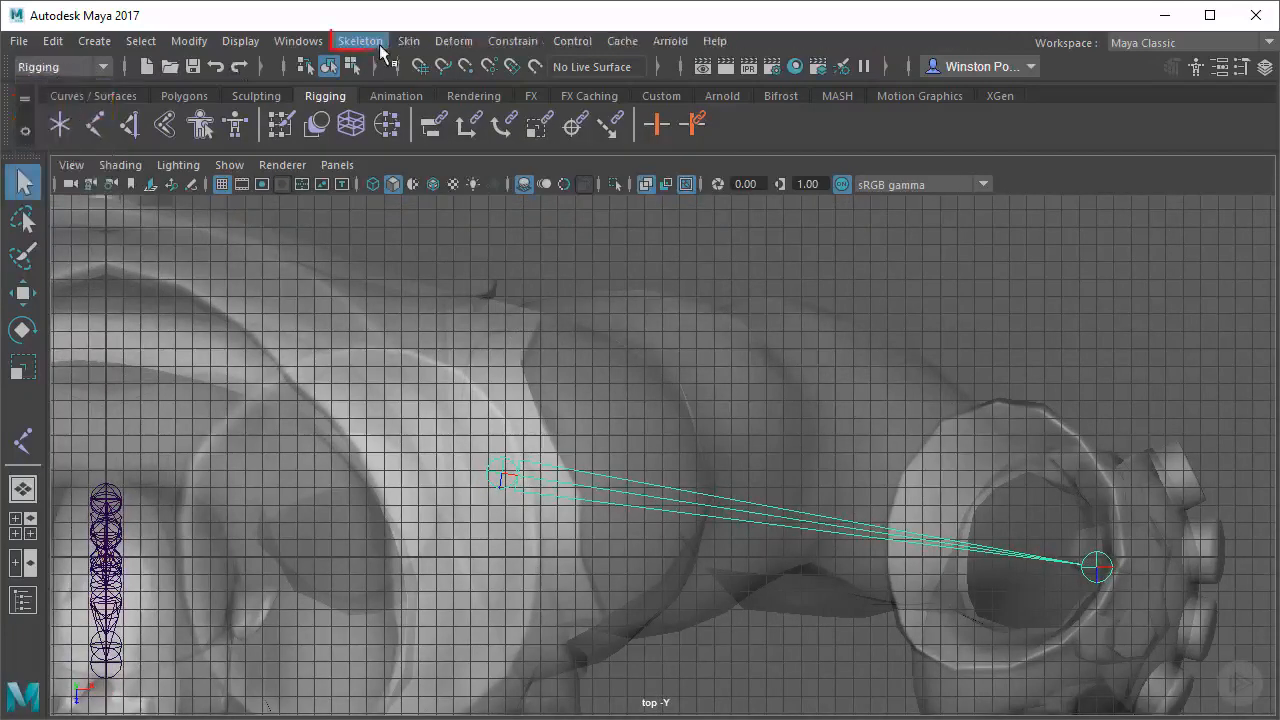
click(380, 47)
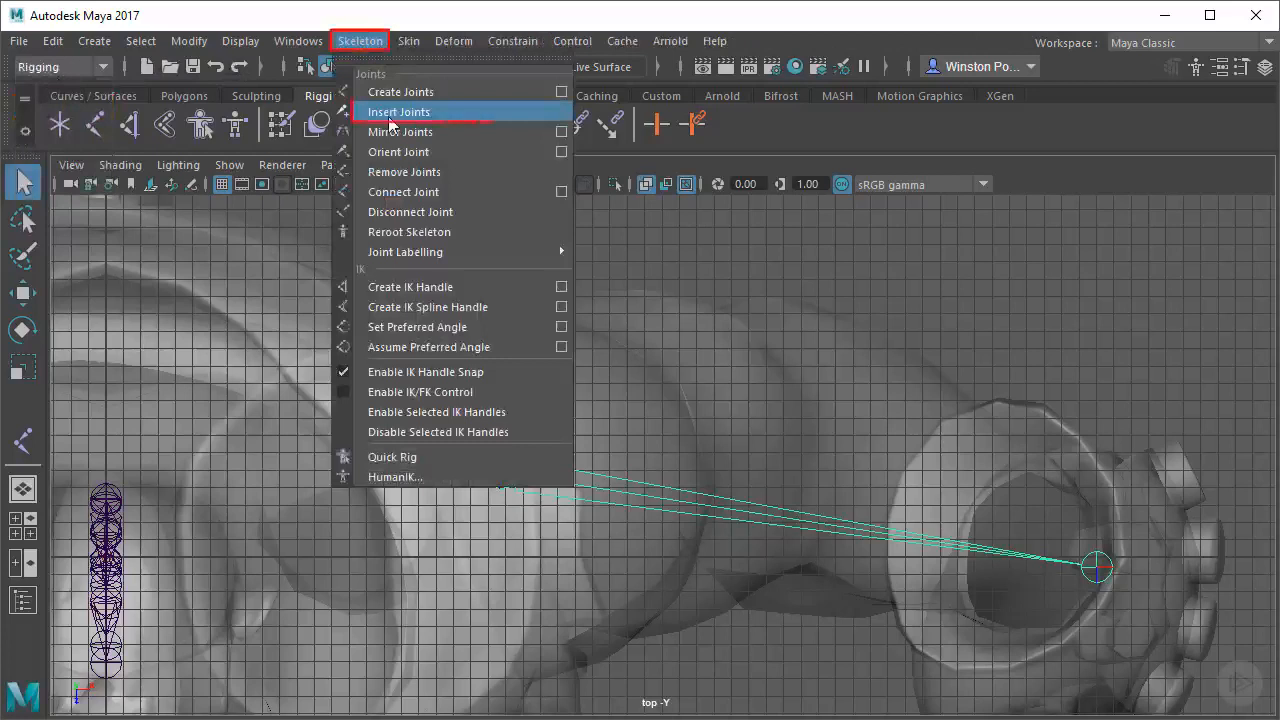
click(437, 113)
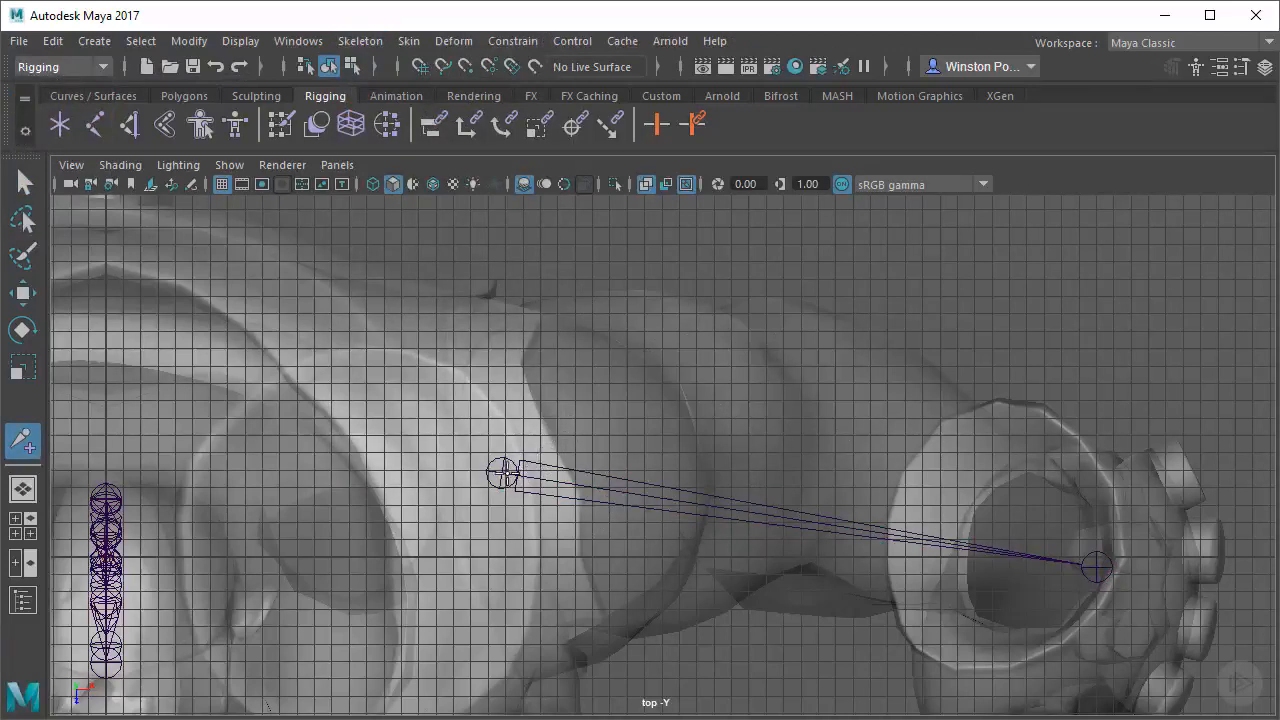
drag(503, 475, 776, 515)
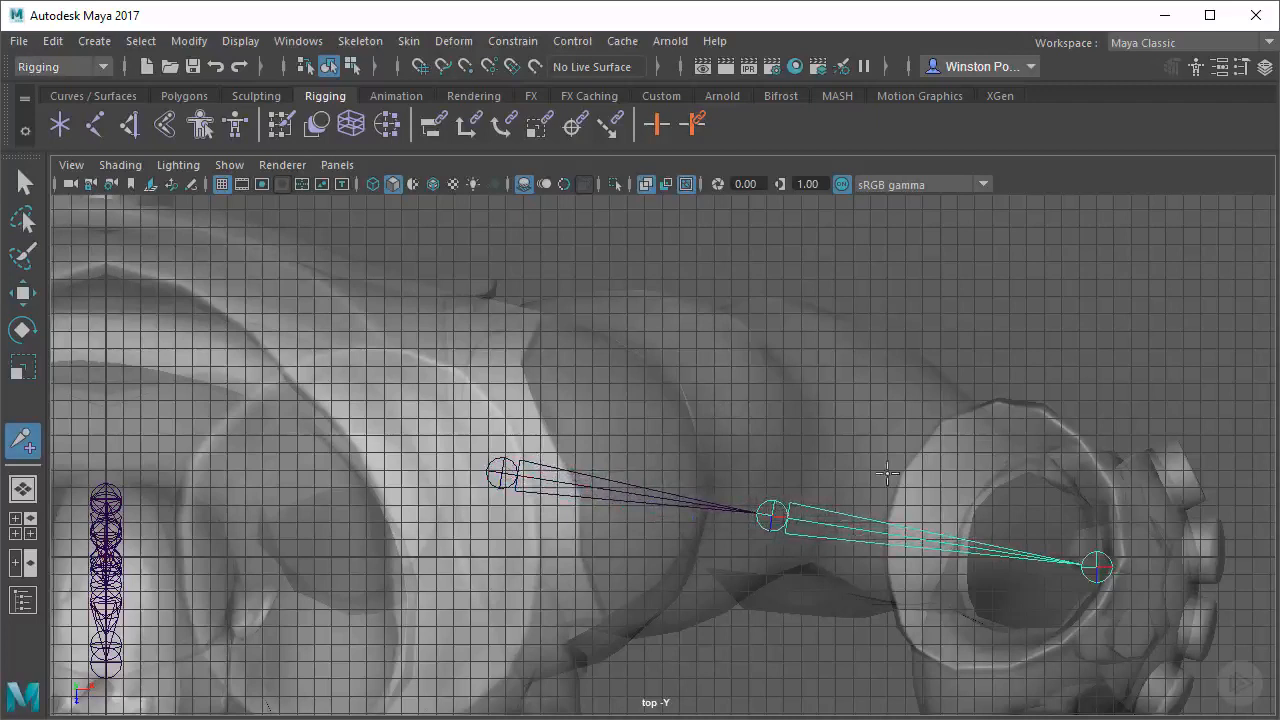
key(q)
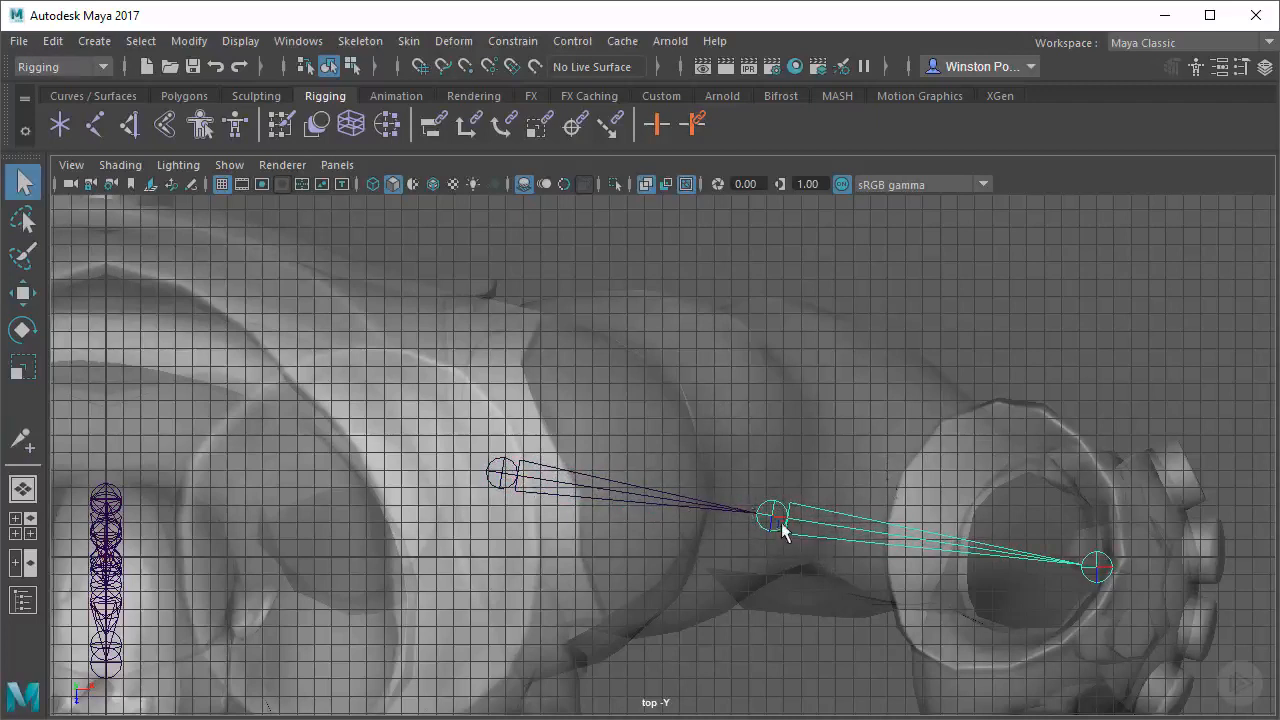
Switch to the perspective view and raise the arm joint chain vertically from the floor to shoulder height
key(space)
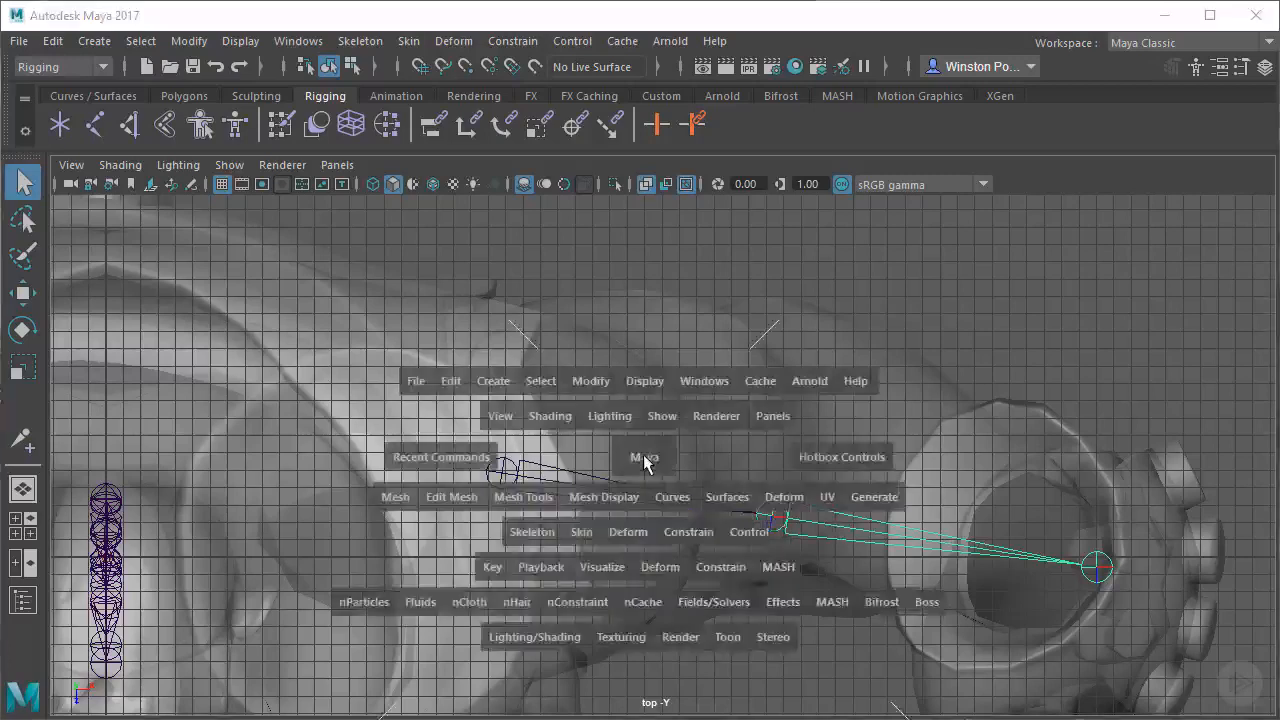
key(space)
alt+right_drag(1085, 463, 661, 507)
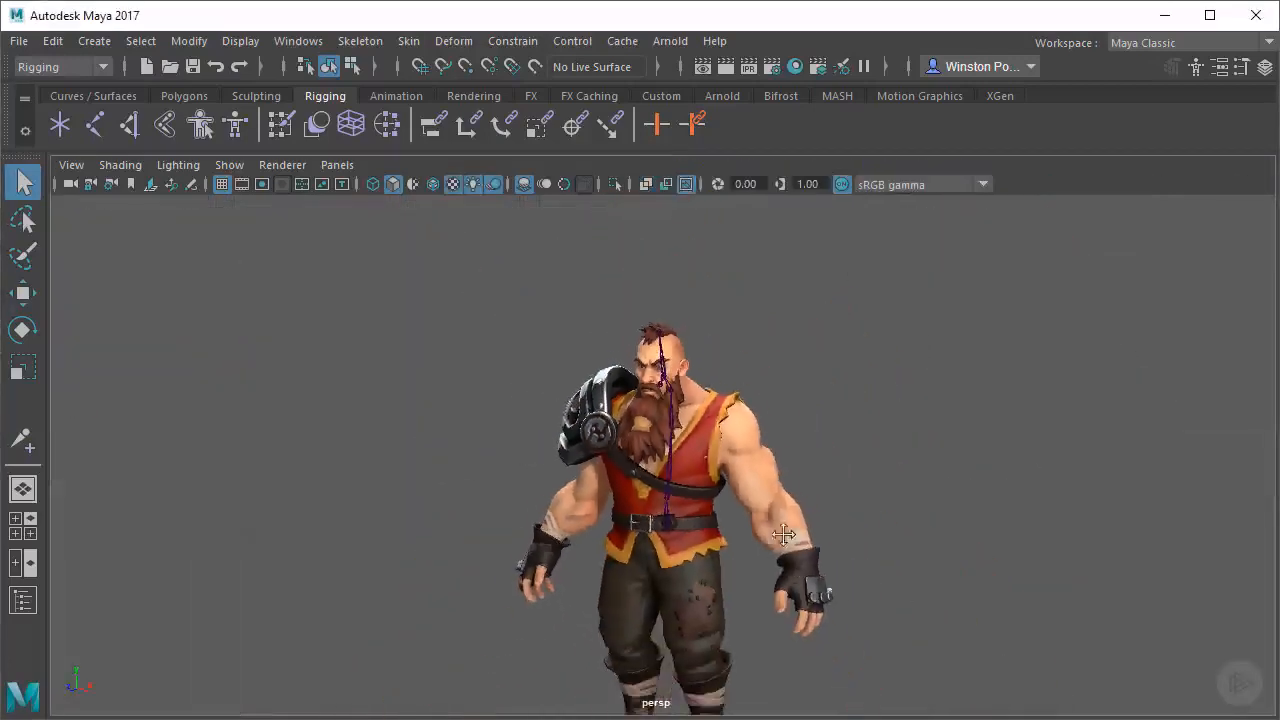
alt+middle_drag(783, 535, 770, 375)
alt+right_drag(681, 398, 658, 578)
alt+middle_drag(712, 558, 683, 442)
alt+drag(795, 452, 555, 512)
alt+drag(686, 523, 645, 468)
alt+middle_drag(732, 598, 749, 551)
key(w)
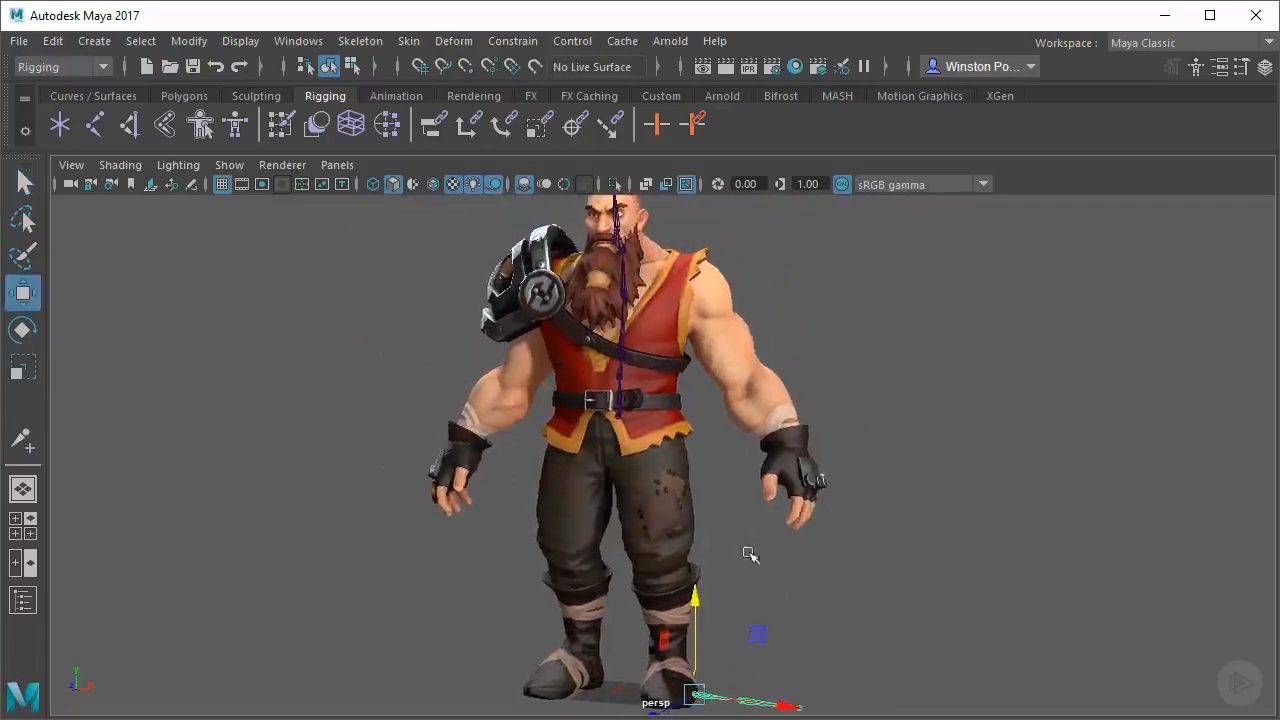
drag(695, 607, 668, 205)
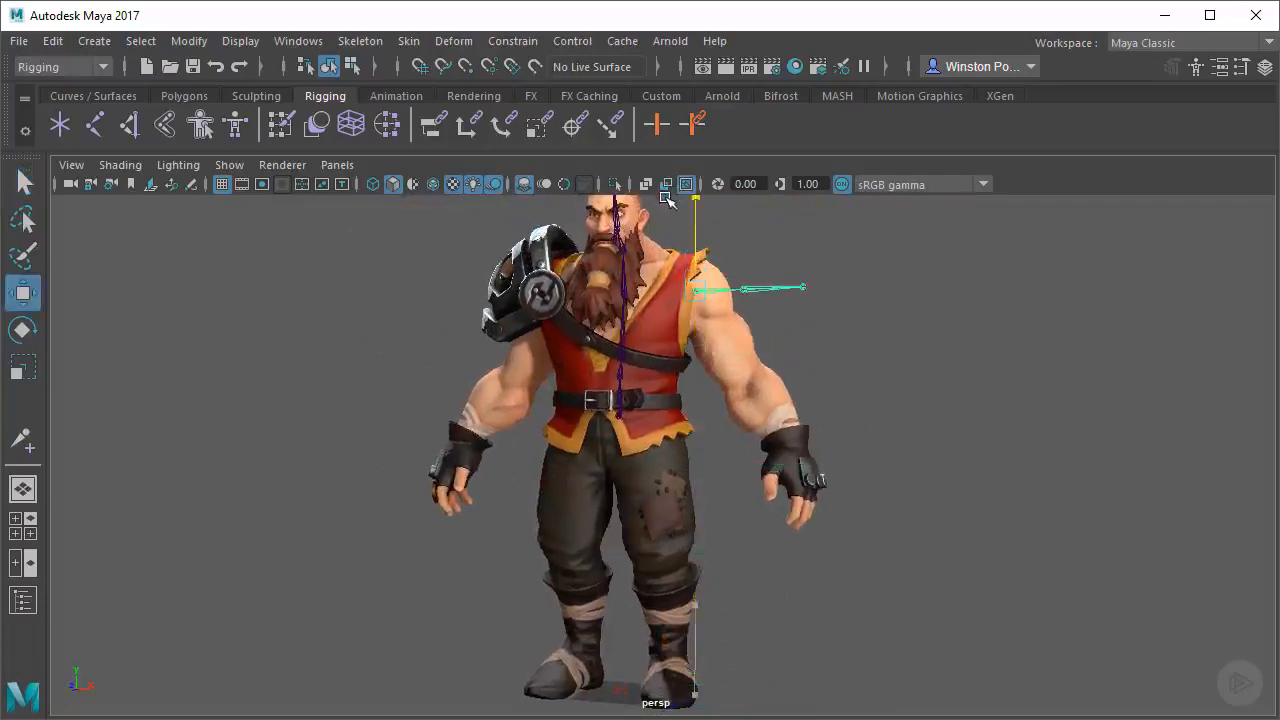
Try rotating the elbow joint on its own to test how the forearm bone bends
alt+middle_drag(651, 381, 651, 397)
alt+right_drag(651, 397, 1006, 517)
alt+drag(1006, 517, 747, 392)
alt+drag(840, 635, 714, 571)
key(e)
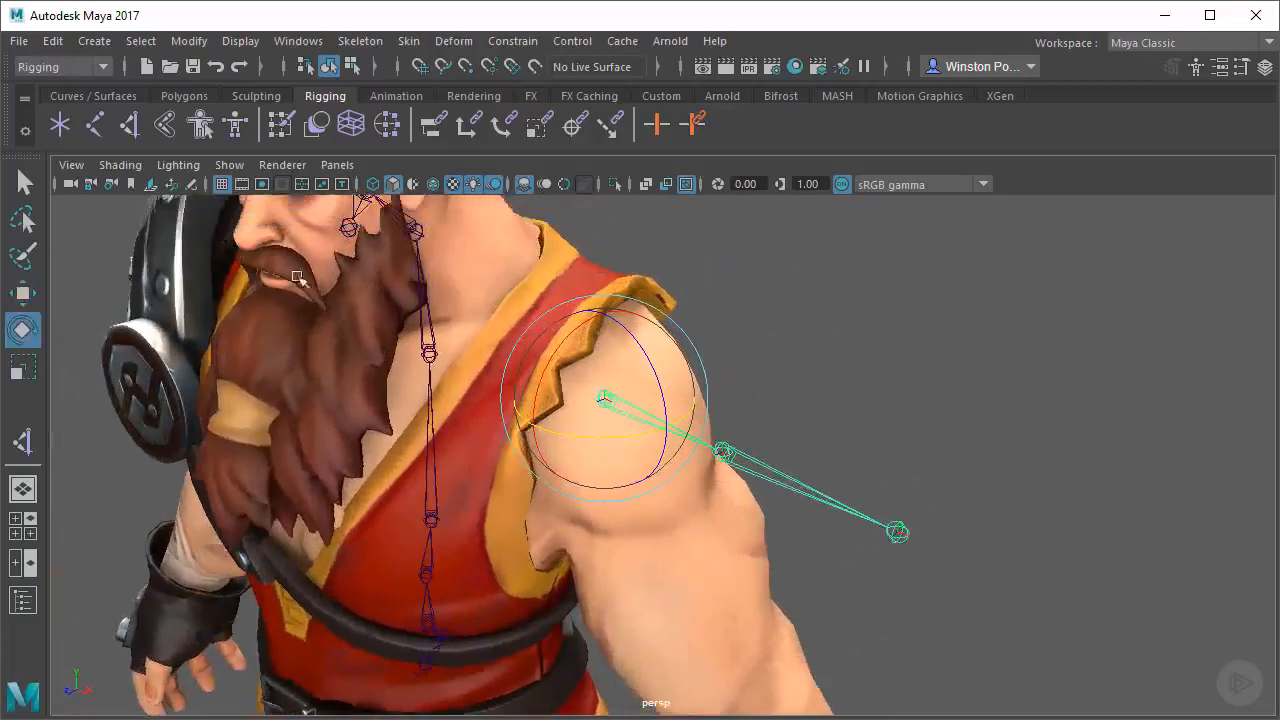
alt+drag(903, 560, 718, 511)
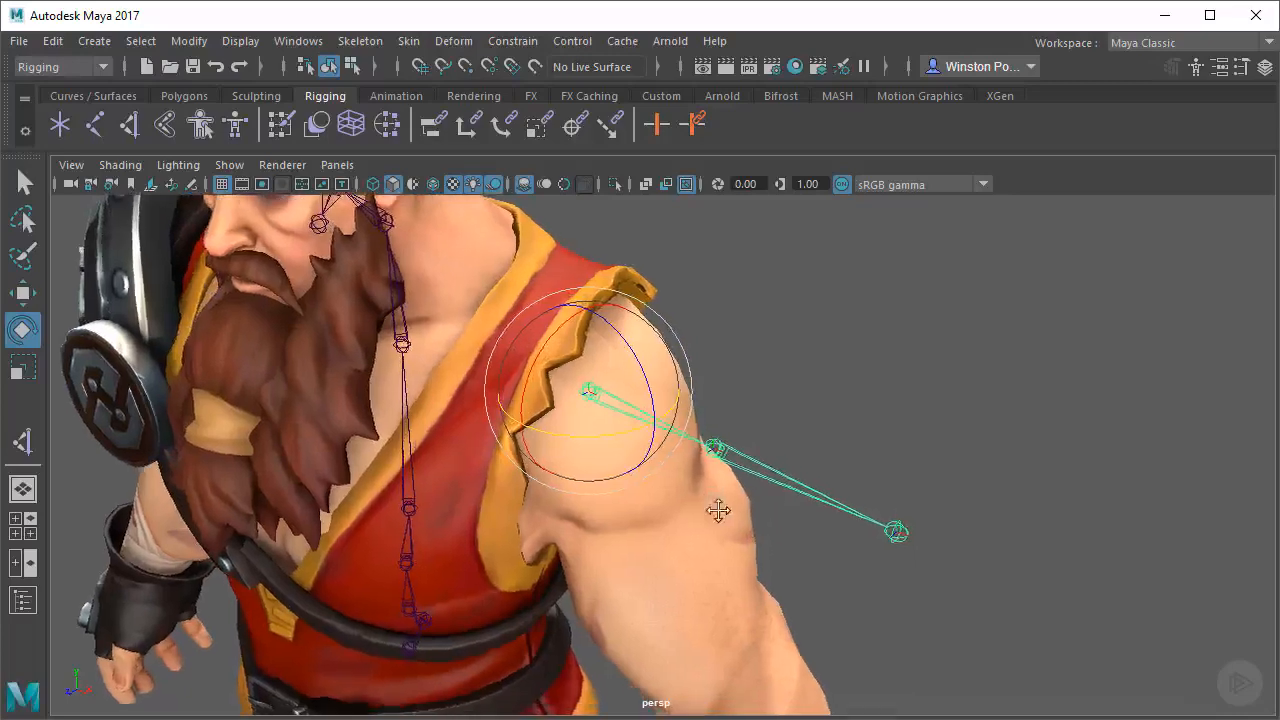
mouse_move(698, 437)
alt+mouse_down()
mouse_move(686, 486)
mouse_move(707, 458)
alt+mouse_up()
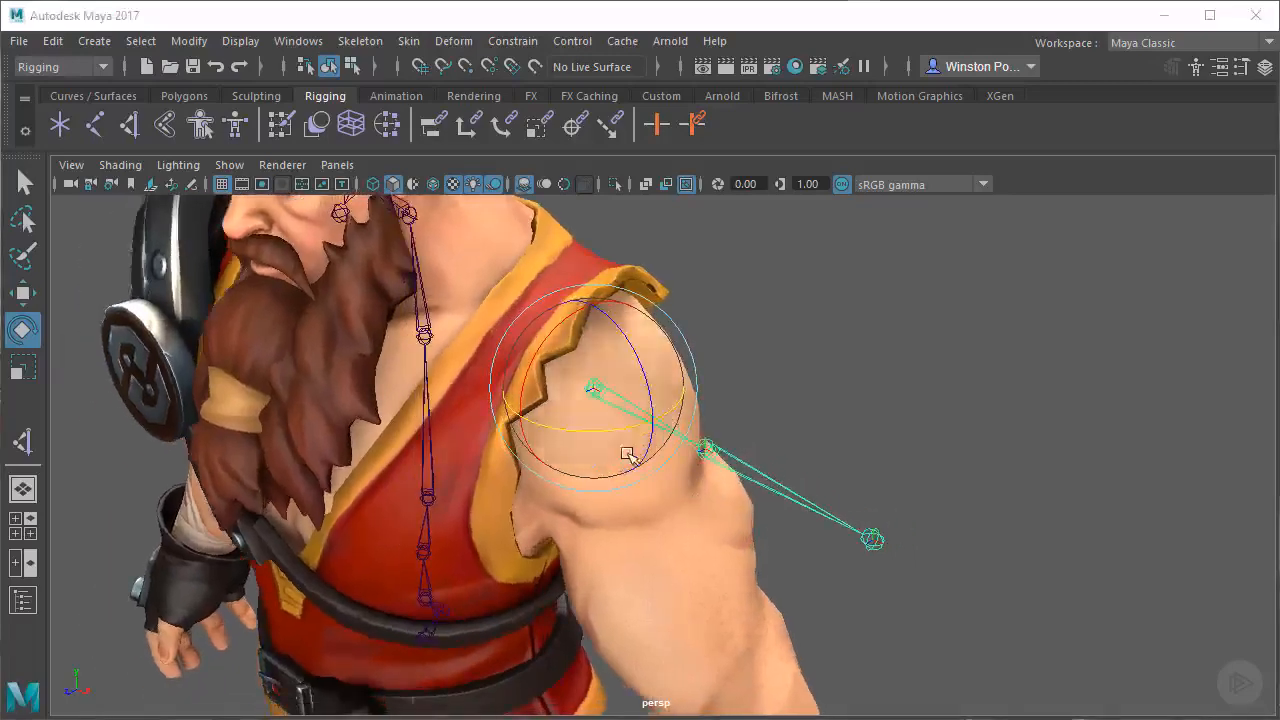
drag(609, 437, 612, 410)
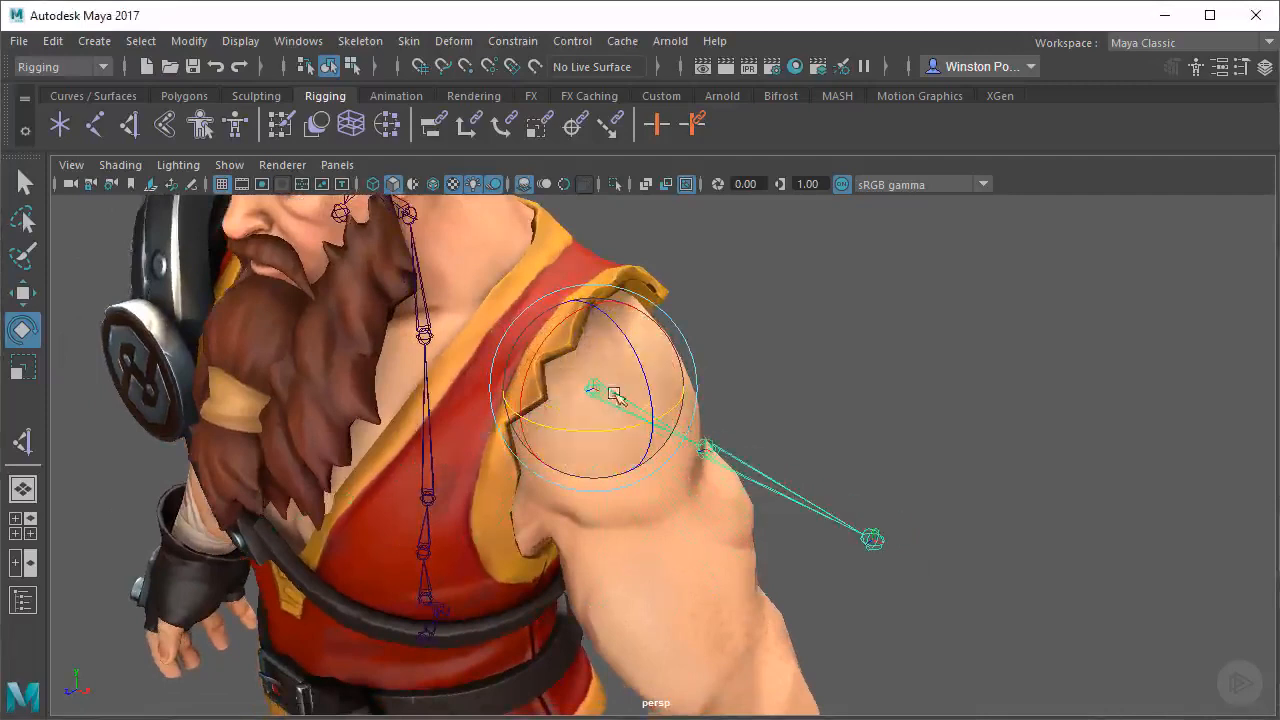
click(708, 445)
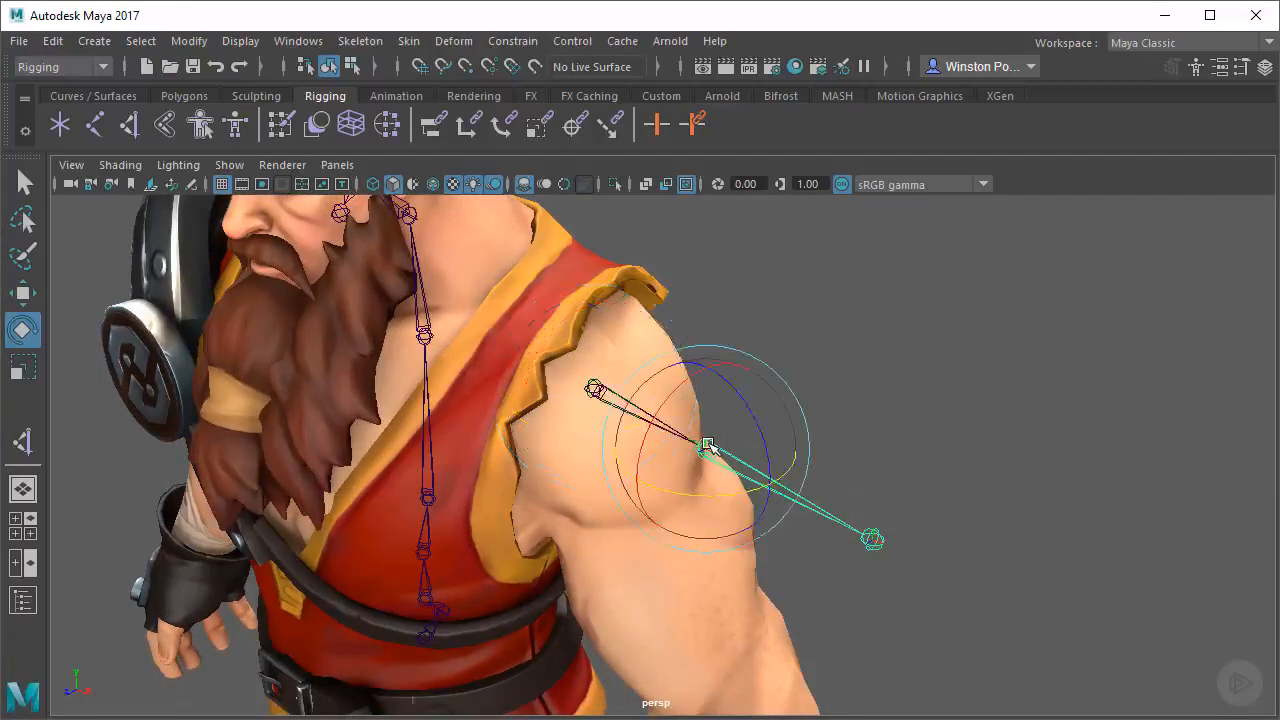
drag(724, 502, 621, 487)
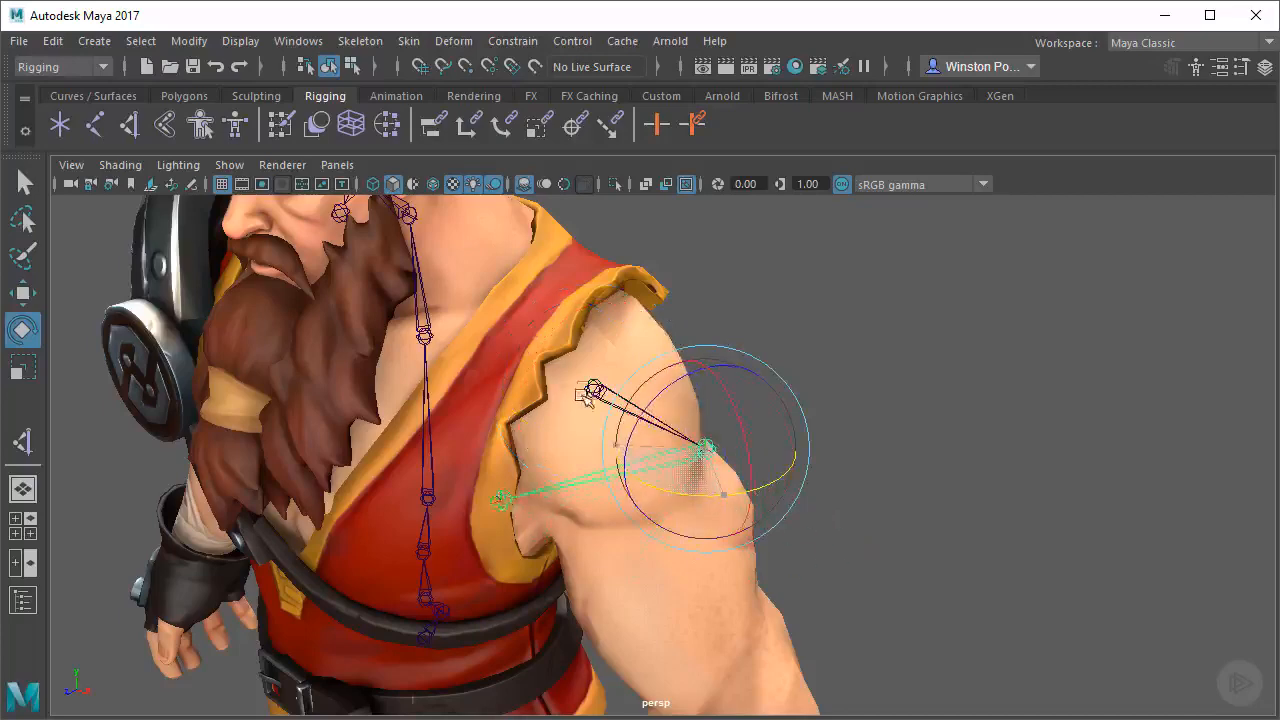
drag(583, 396, 692, 337)
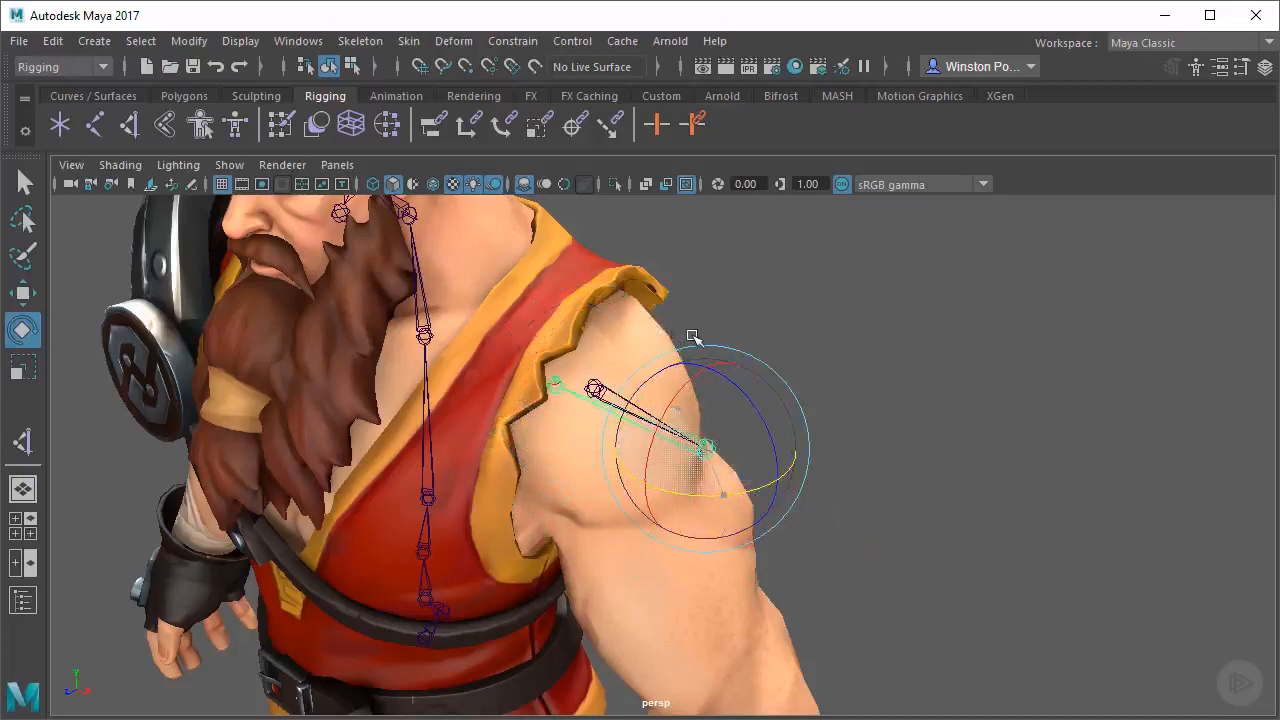
alt+drag(980, 335, 778, 343)
Rotate the shoulder joint downward so the arm chain follows the angle of the upper arm
key(w)
alt+drag(940, 467, 766, 328)
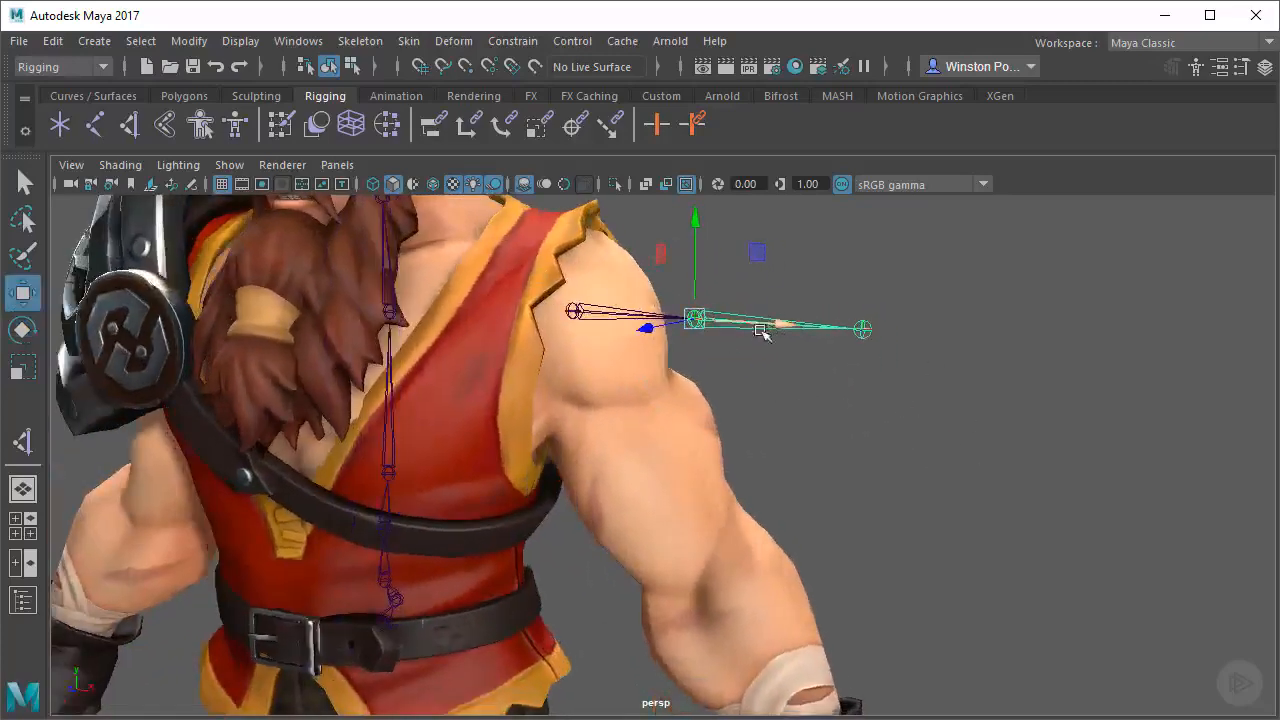
alt+drag(749, 413, 745, 330)
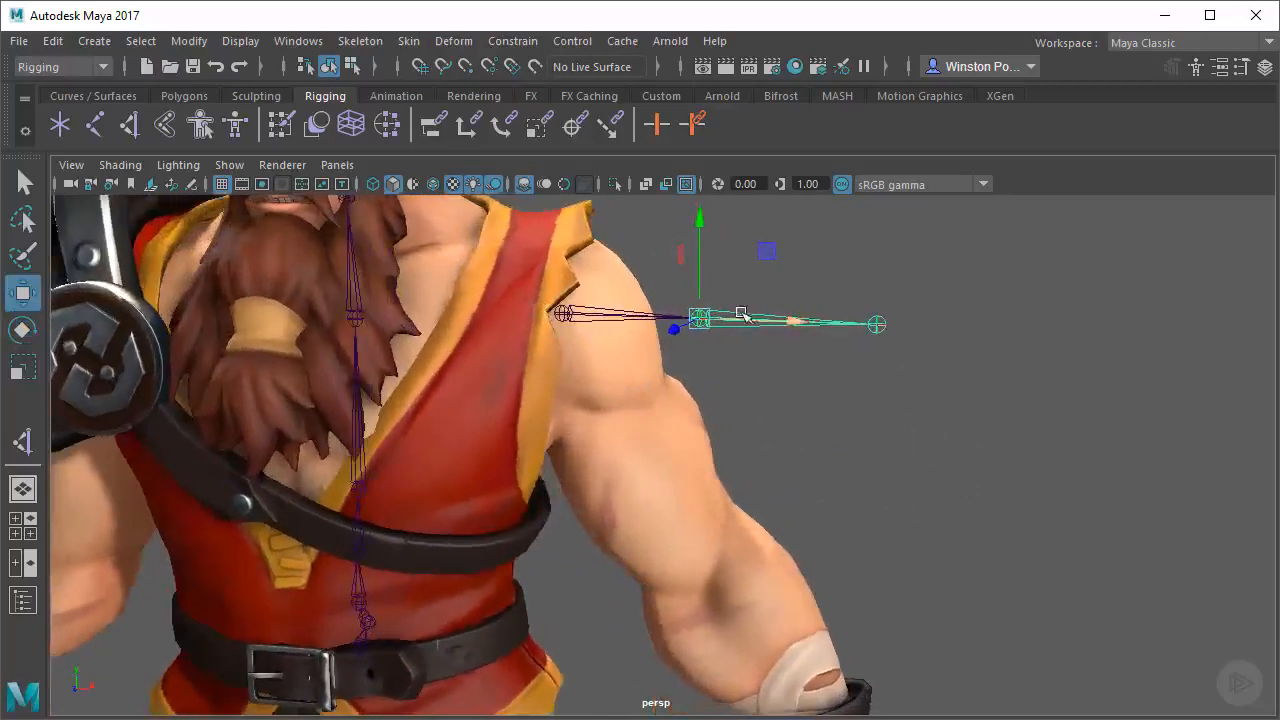
mouse_move(784, 398)
alt+mouse_down()
mouse_move(749, 395)
mouse_move(760, 398)
alt+mouse_up()
click(568, 311)
key(e)
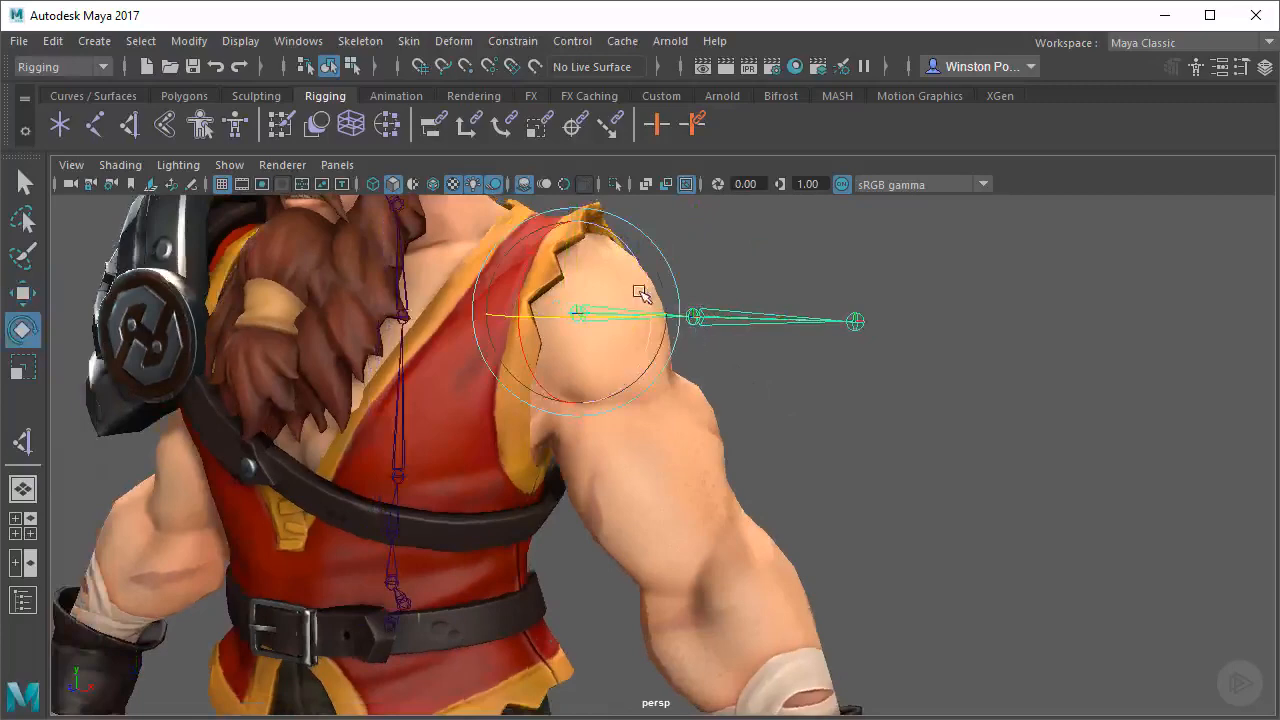
drag(640, 292, 786, 348)
alt+drag(750, 368, 820, 387)
Scale the shoulder joint along its length to place the elbow joint inside the model's elbow
key(r)
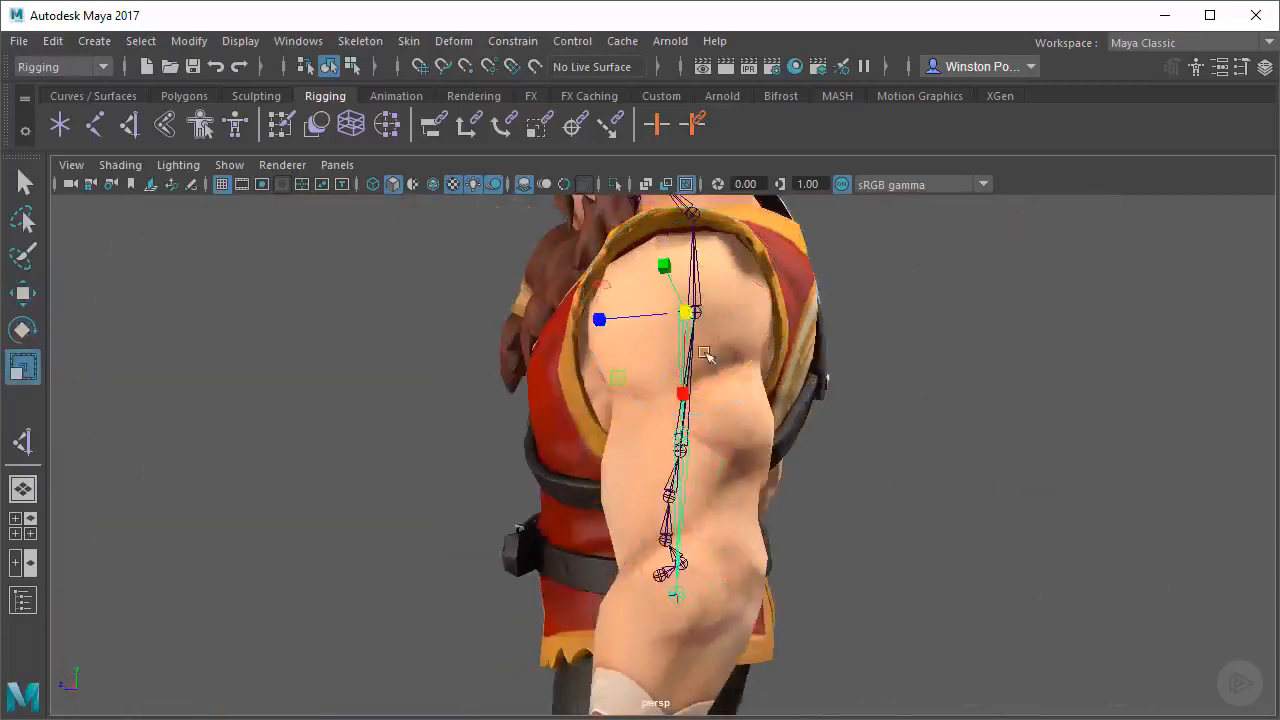
mouse_move(705, 355)
alt+mouse_down()
mouse_move(641, 319)
mouse_move(840, 309)
mouse_move(917, 323)
mouse_move(690, 370)
alt+mouse_up()
alt+middle_drag(755, 462, 766, 354)
alt+right_drag(766, 354, 820, 350)
alt+drag(820, 350, 751, 360)
alt+right_drag(825, 405, 782, 400)
alt+middle_drag(782, 400, 779, 408)
alt+drag(779, 408, 745, 450)
alt+middle_drag(745, 450, 728, 280)
alt+drag(728, 290, 738, 356)
alt+drag(673, 313, 780, 385)
Rotate the elbow joint so the forearm bone lines up with the model's forearm from front and side
key(e)
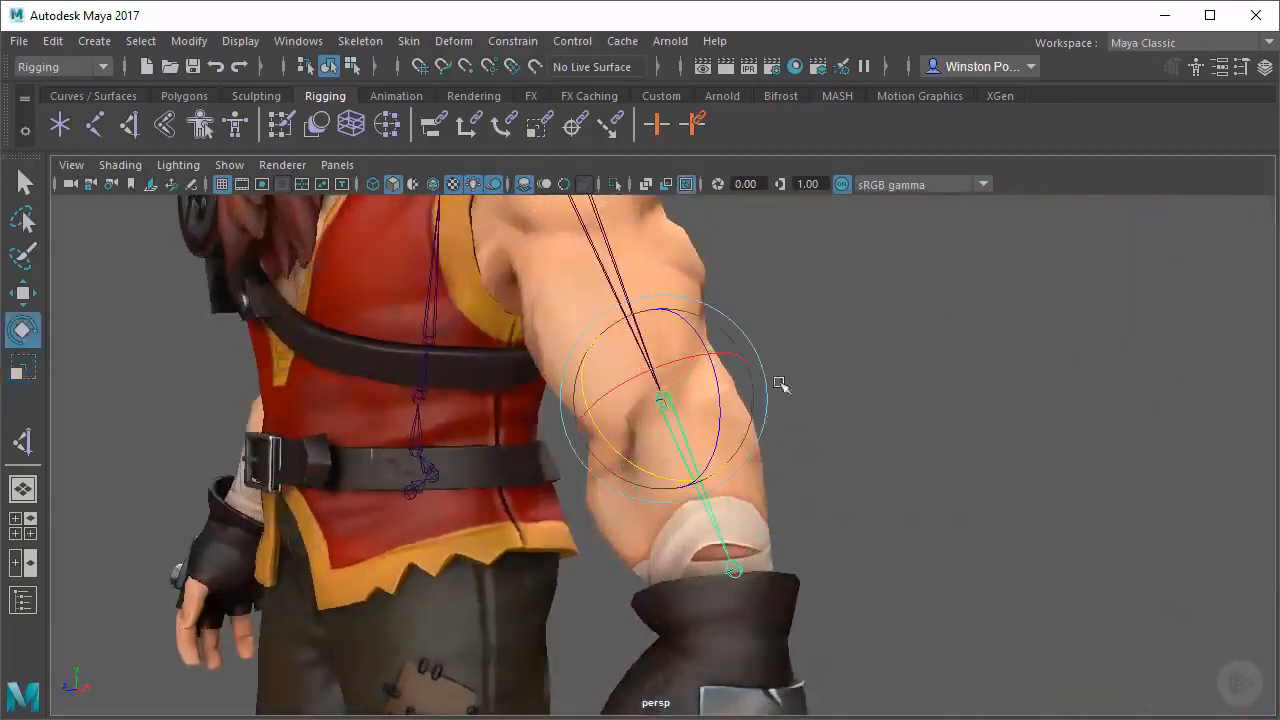
drag(612, 440, 644, 444)
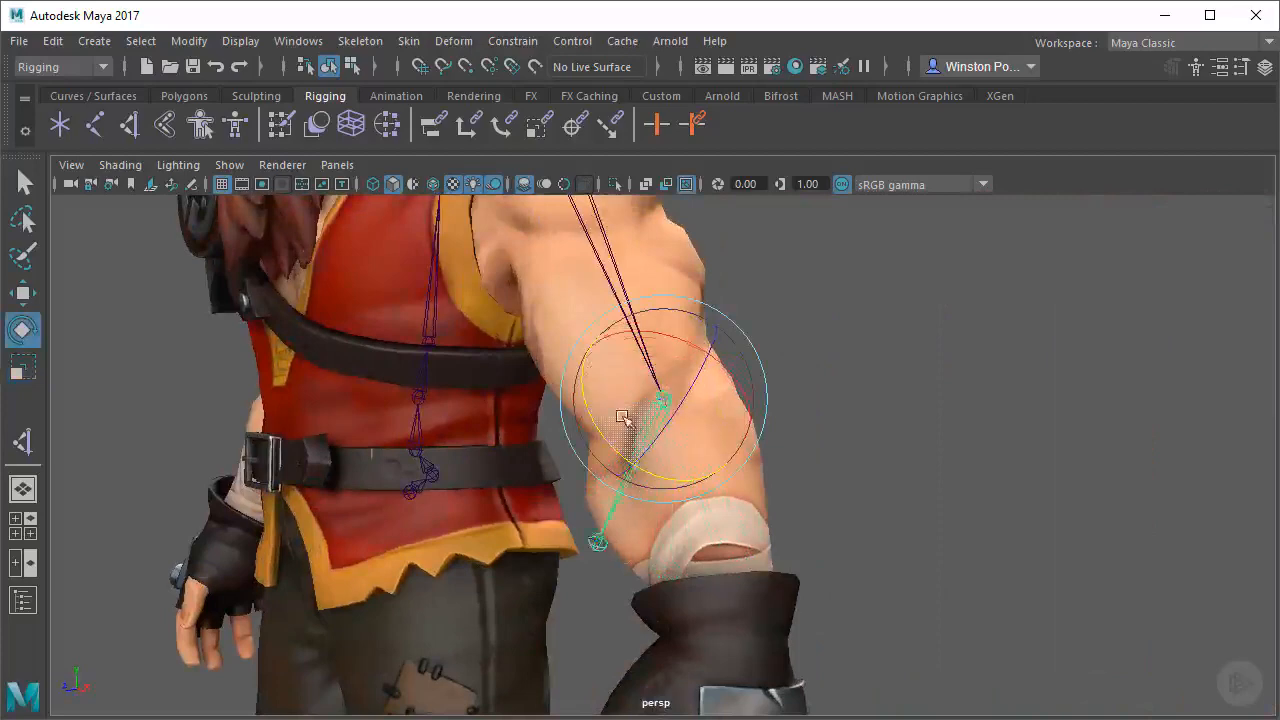
drag(598, 405, 700, 451)
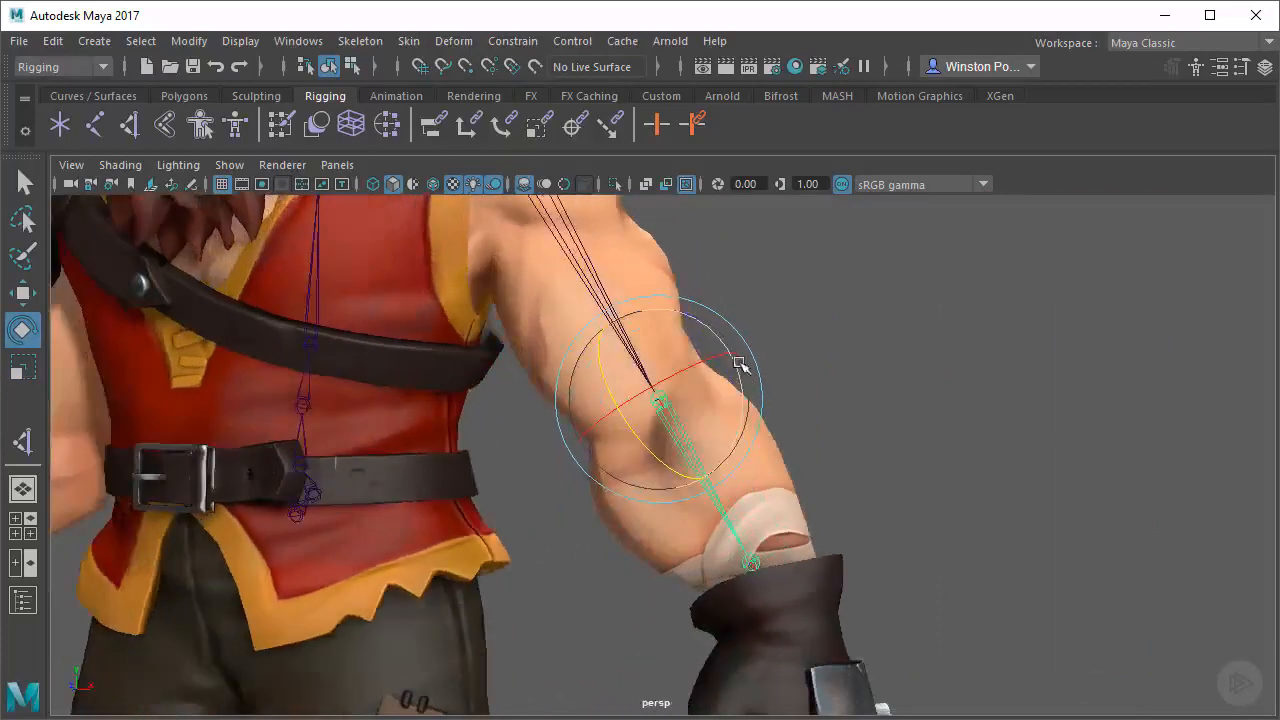
alt+drag(705, 363, 691, 357)
alt+drag(737, 400, 673, 427)
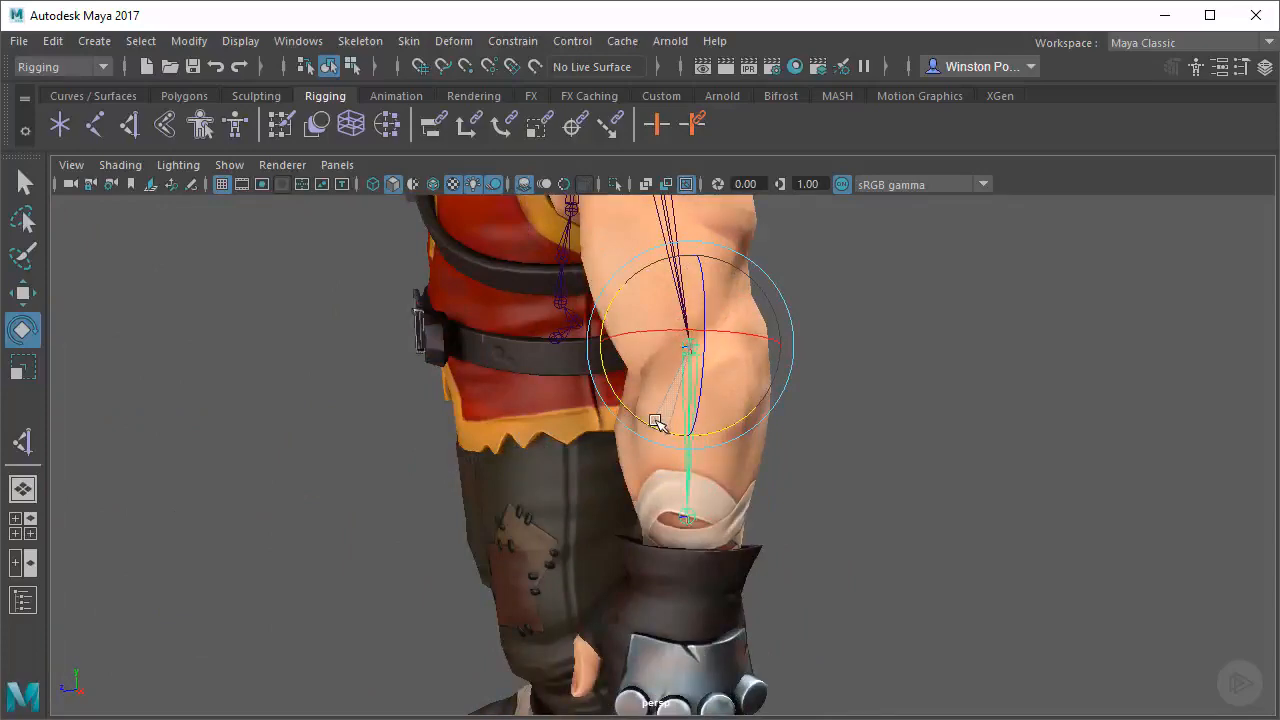
alt+drag(877, 469, 787, 456)
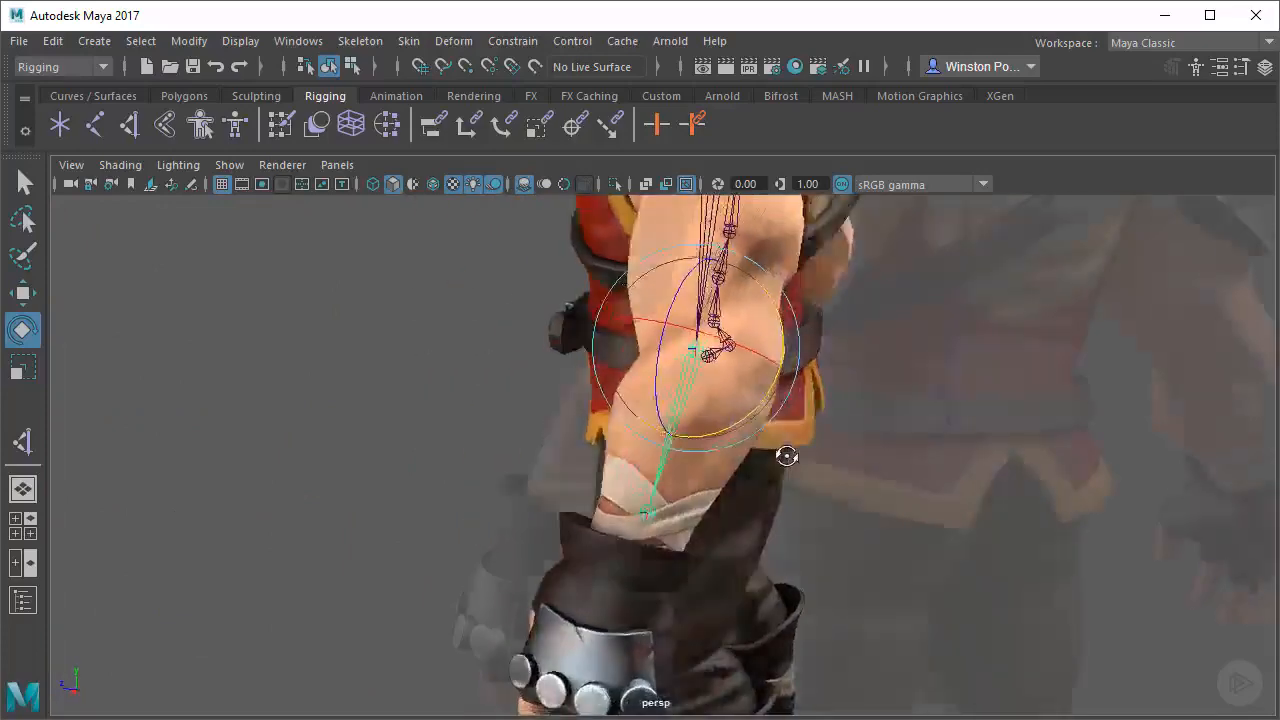
Scale the elbow joint along its length so the end joint reaches the model's wrist
key(r)
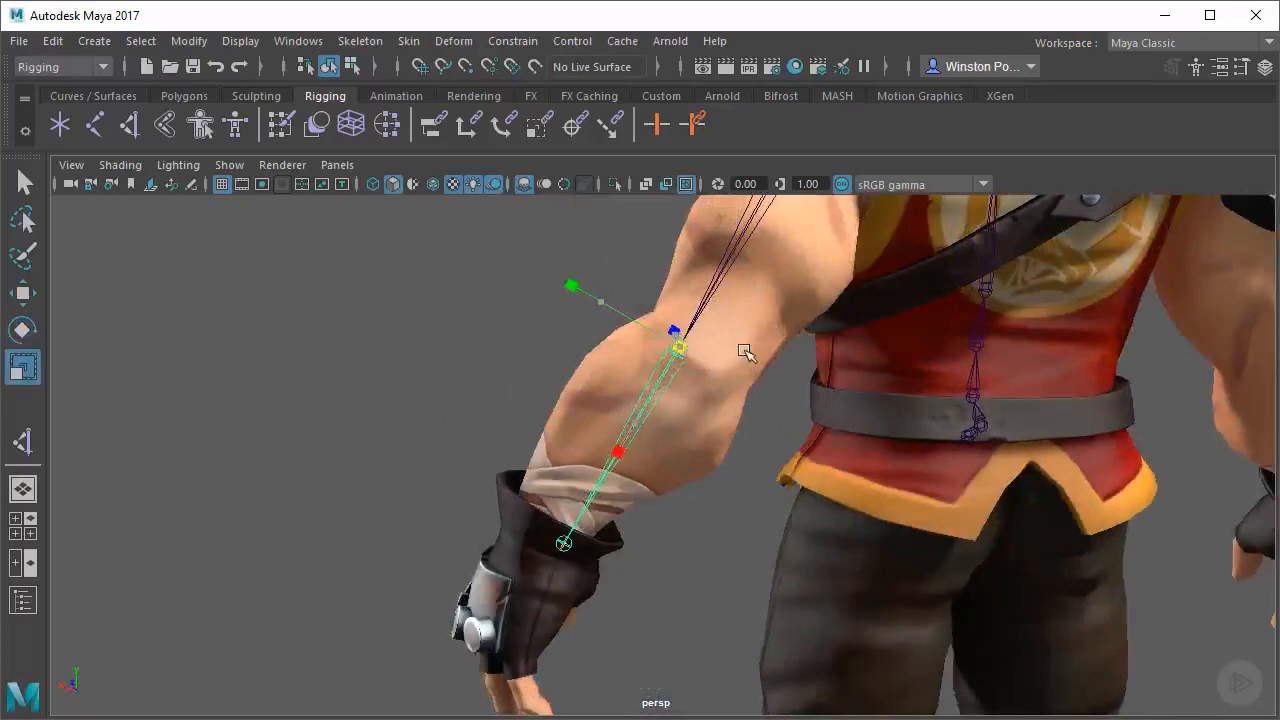
alt+drag(743, 351, 590, 277)
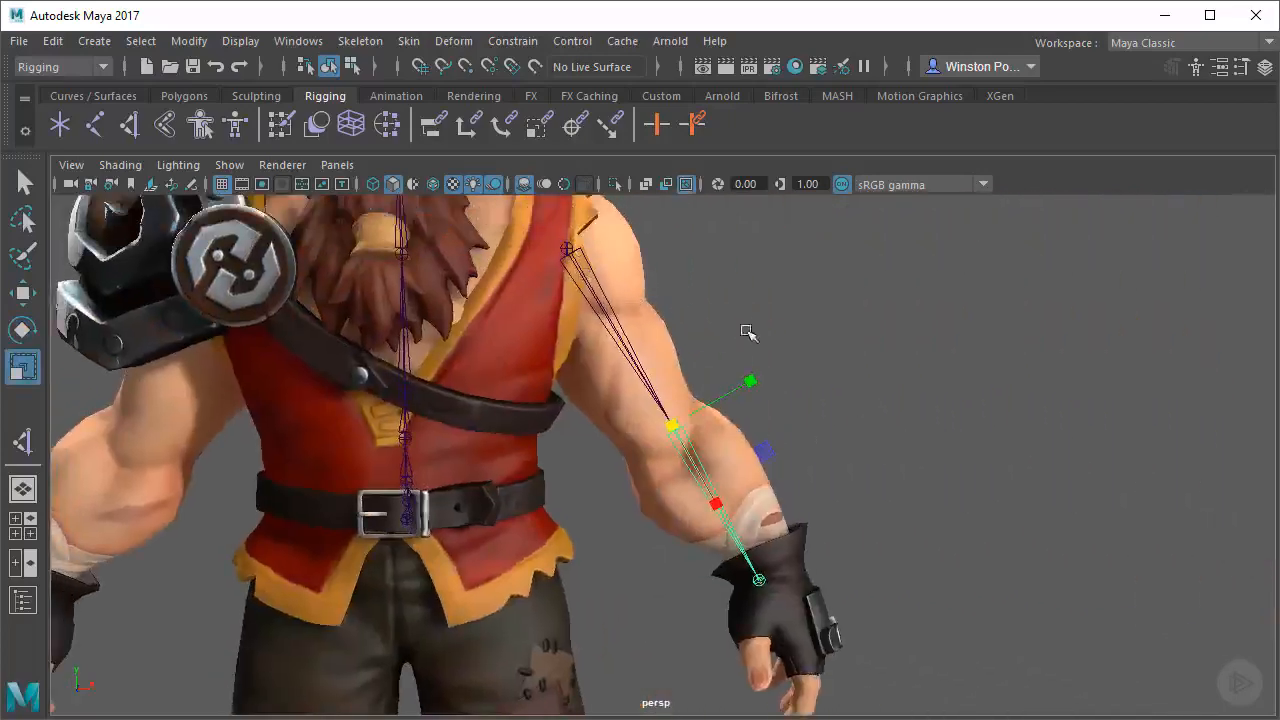
alt+drag(748, 333, 596, 255)
Rotate the shoulder joint so the upper arm bone runs through the middle of the upper arm from the side
key(Up)
key(e)
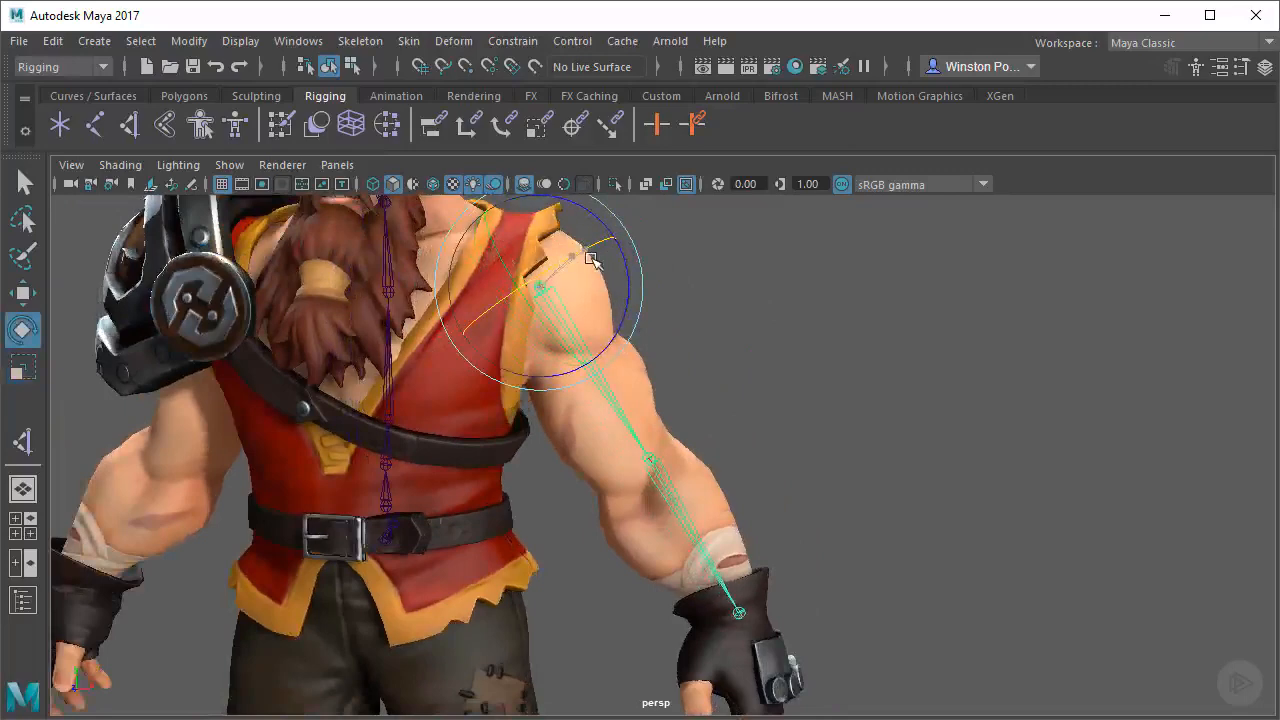
alt+drag(837, 349, 777, 258)
alt+right_drag(715, 340, 662, 378)
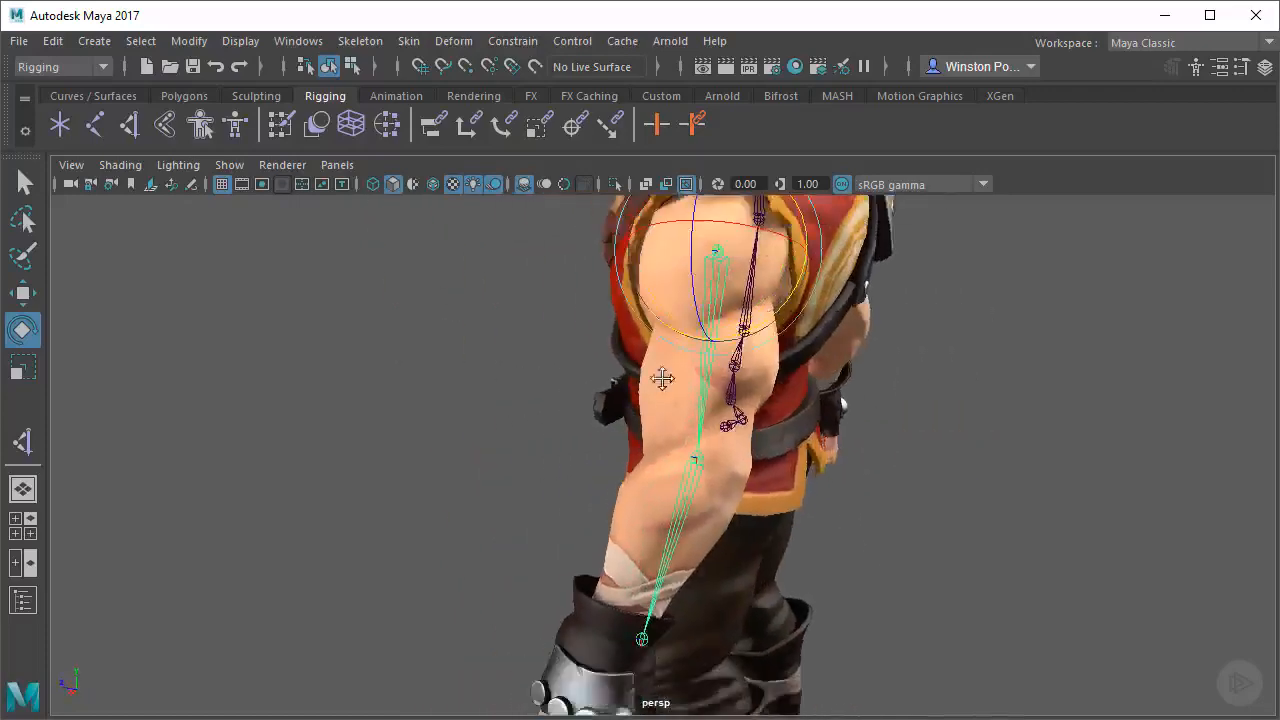
alt+drag(662, 378, 779, 327)
alt+drag(834, 497, 871, 494)
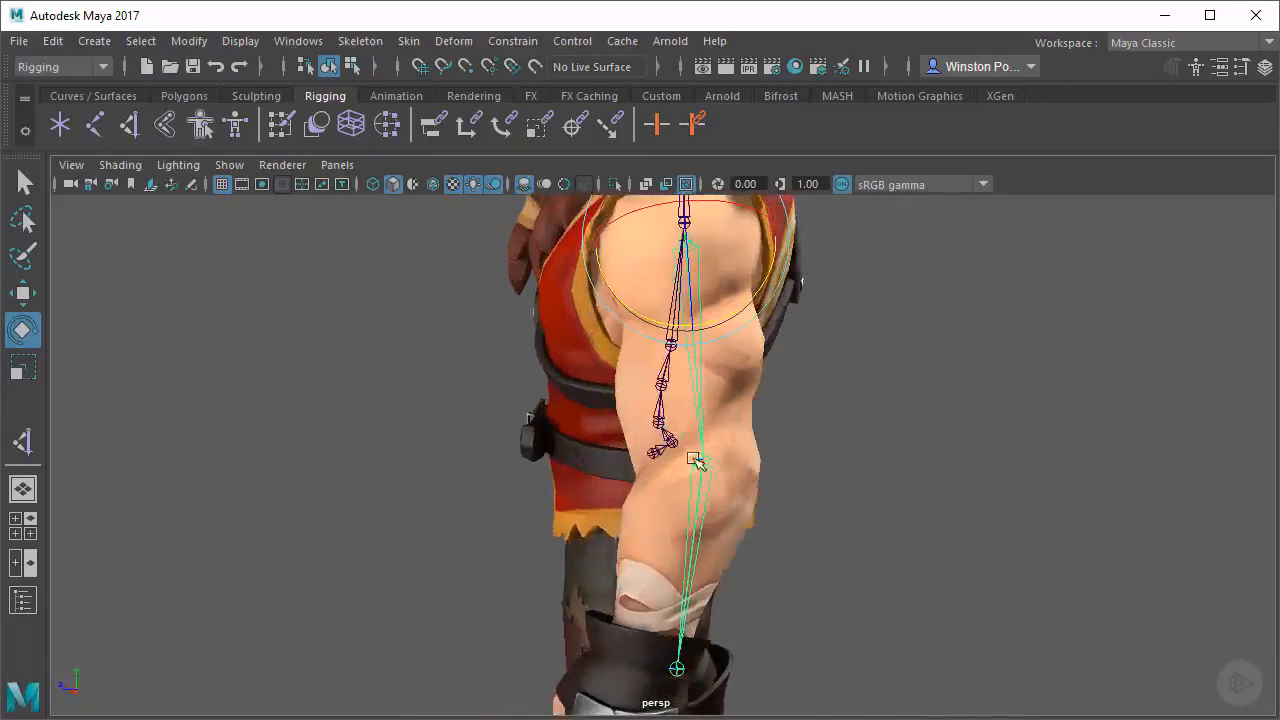
Rotate the elbow joint so the forearm bone follows the forearm from the side, and deselect the arm chain
click(700, 460)
alt+middle_drag(753, 528, 763, 487)
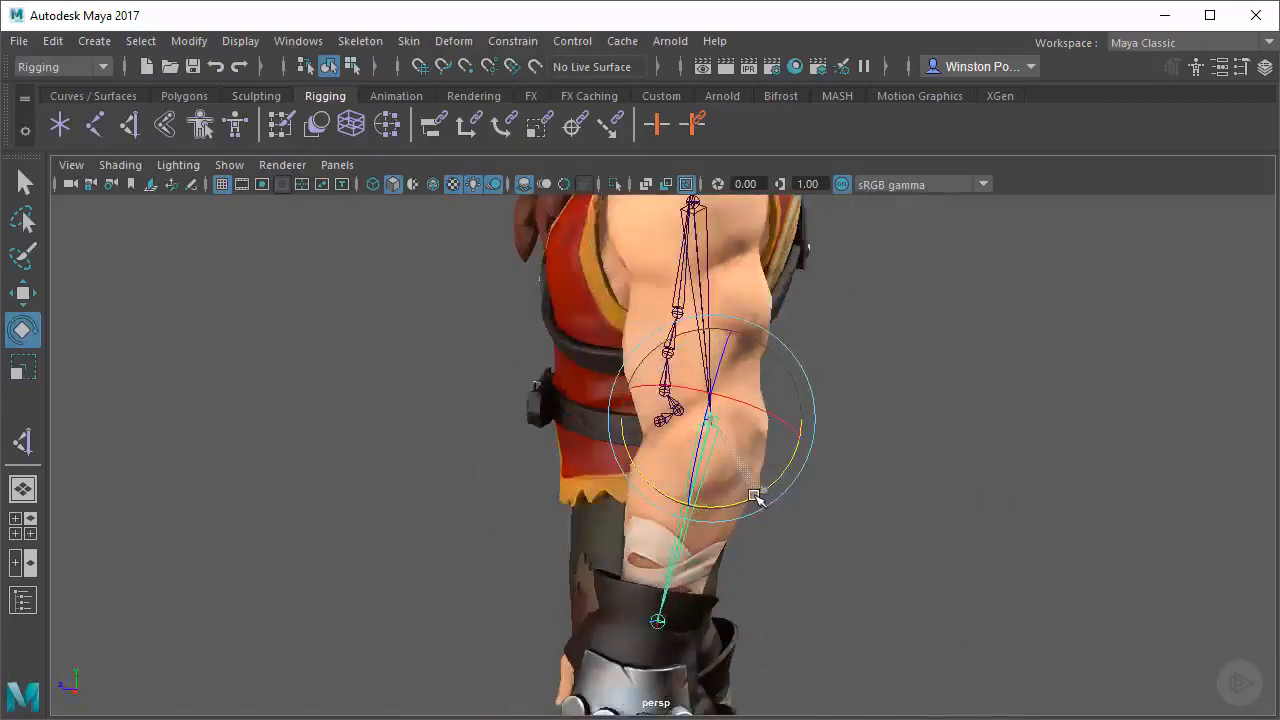
alt+drag(812, 516, 1037, 511)
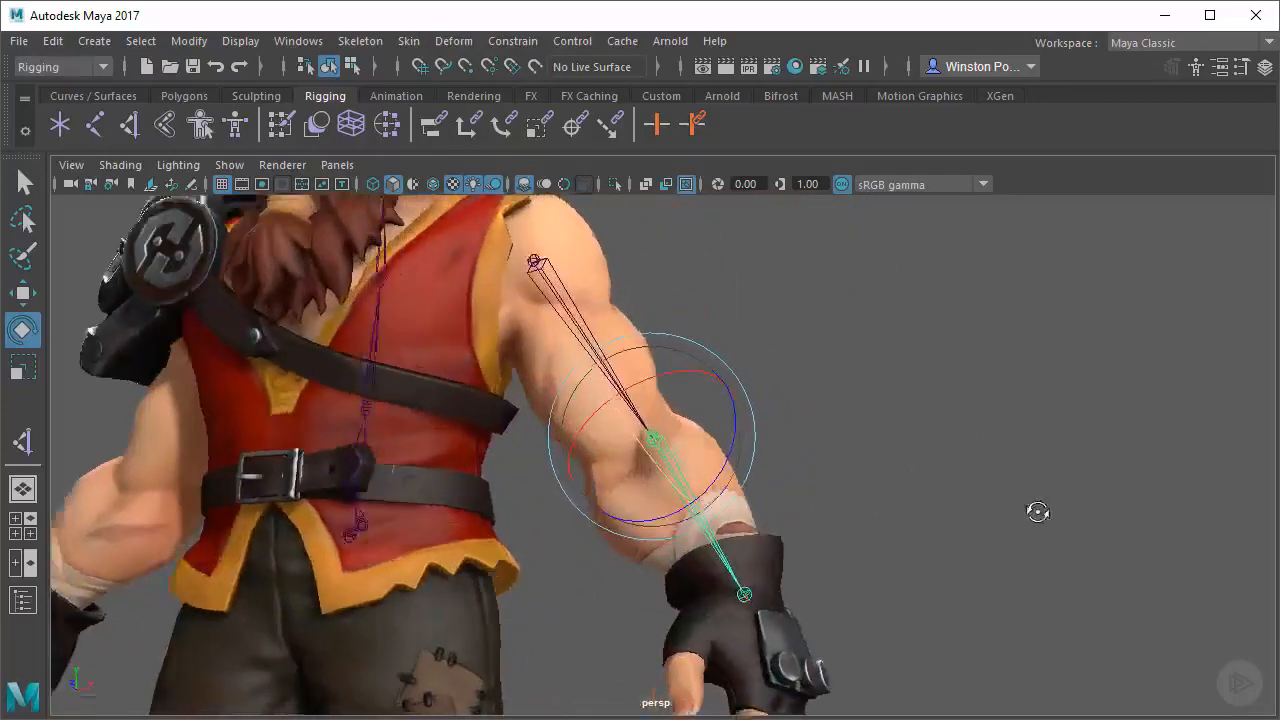
alt+right_drag(830, 498, 898, 503)
alt+drag(898, 503, 828, 400)
click(752, 297)
alt+right_drag(828, 400, 828, 346)
alt+middle_drag(828, 346, 897, 463)
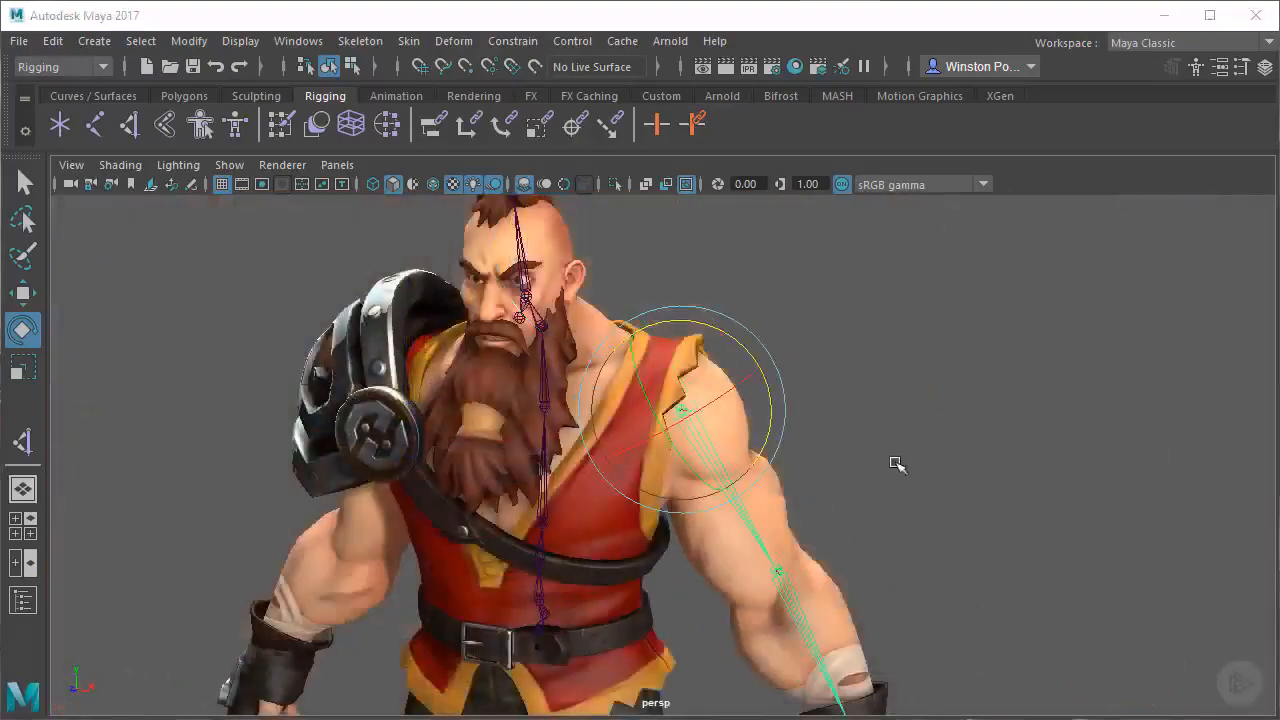
alt+drag(979, 455, 991, 404)
alt+middle_drag(991, 404, 1020, 360)
click(983, 403)
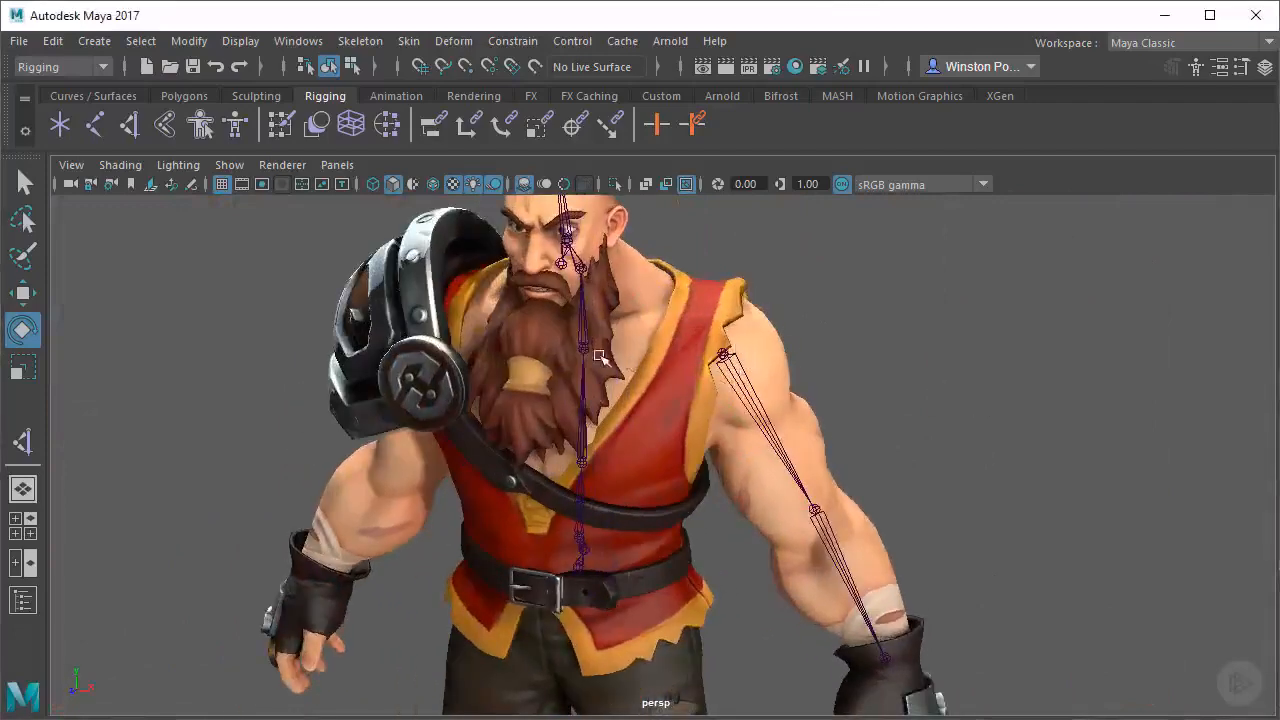
Examine the chest and shoulder area from several angles to judge where a clavicle joint should start
alt+drag(1006, 338, 901, 330)
alt+drag(646, 425, 764, 357)
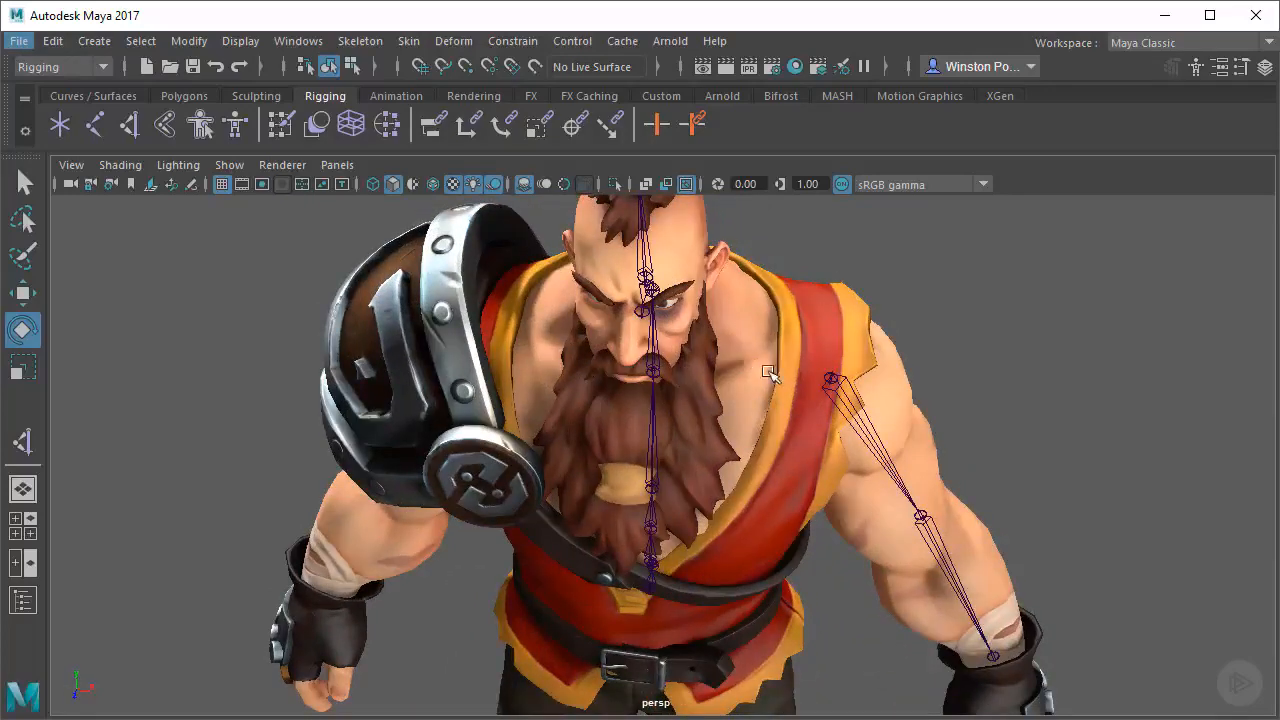
alt+drag(768, 372, 687, 357)
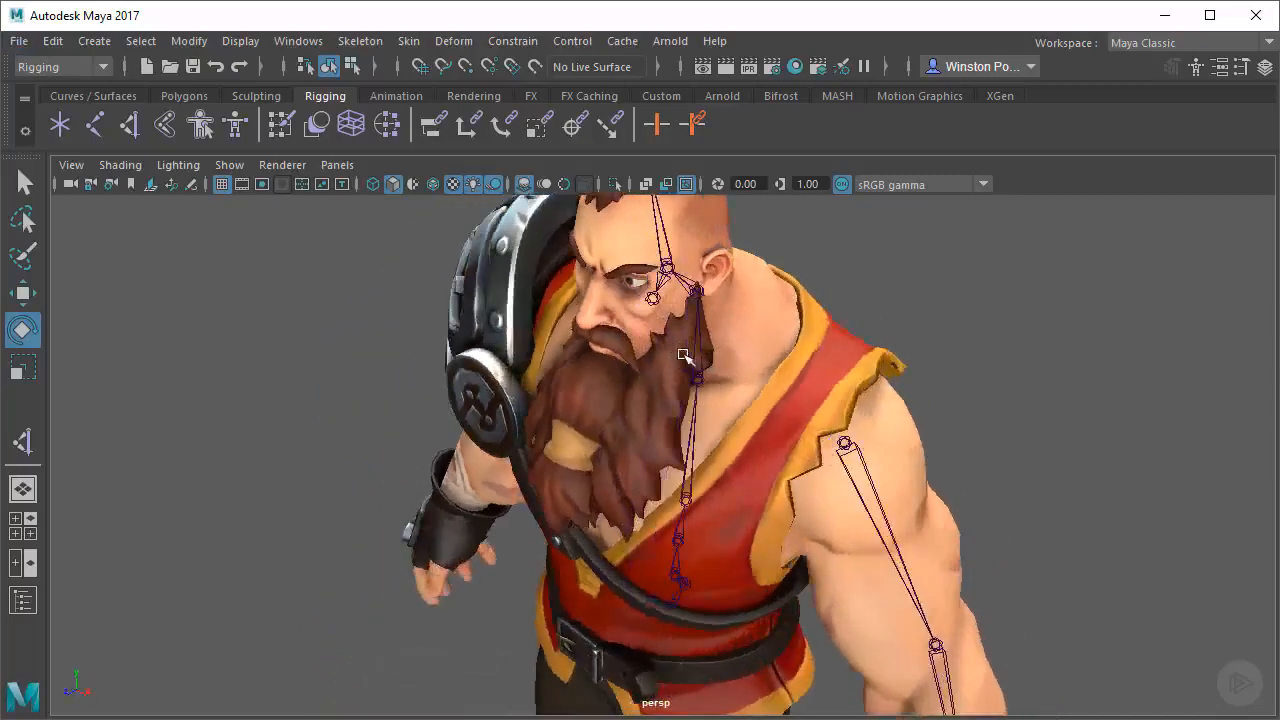
alt+right_drag(687, 357, 762, 384)
alt+drag(843, 417, 906, 411)
alt+right_drag(906, 411, 766, 403)
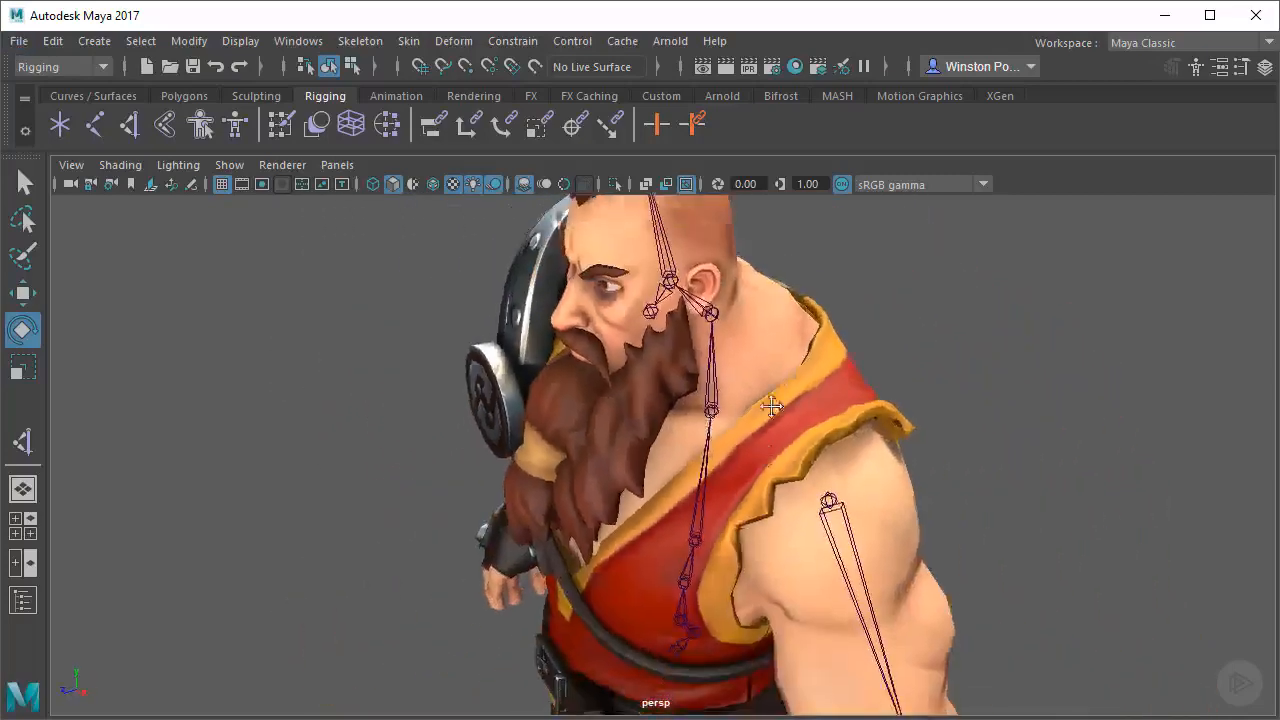
alt+drag(766, 403, 850, 435)
alt+middle_drag(850, 435, 854, 371)
alt+right_drag(944, 381, 929, 382)
alt+middle_drag(929, 382, 931, 414)
alt+drag(931, 414, 810, 428)
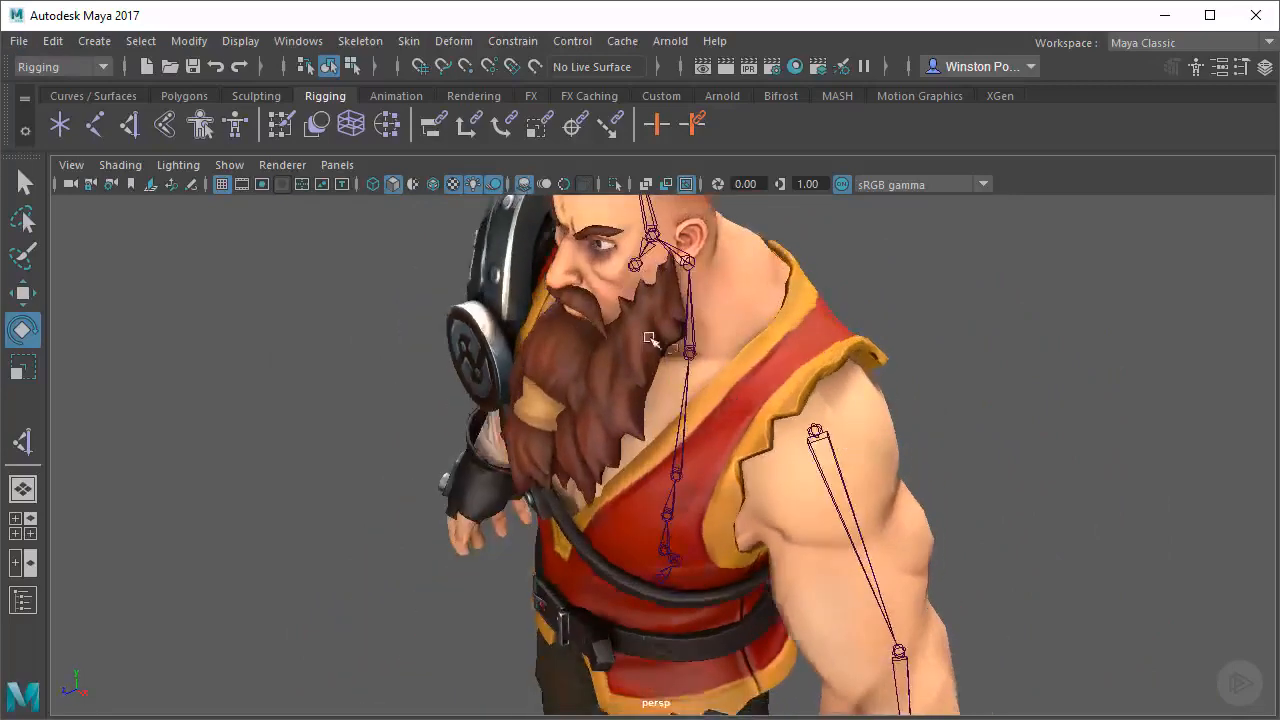
alt+drag(743, 376, 611, 409)
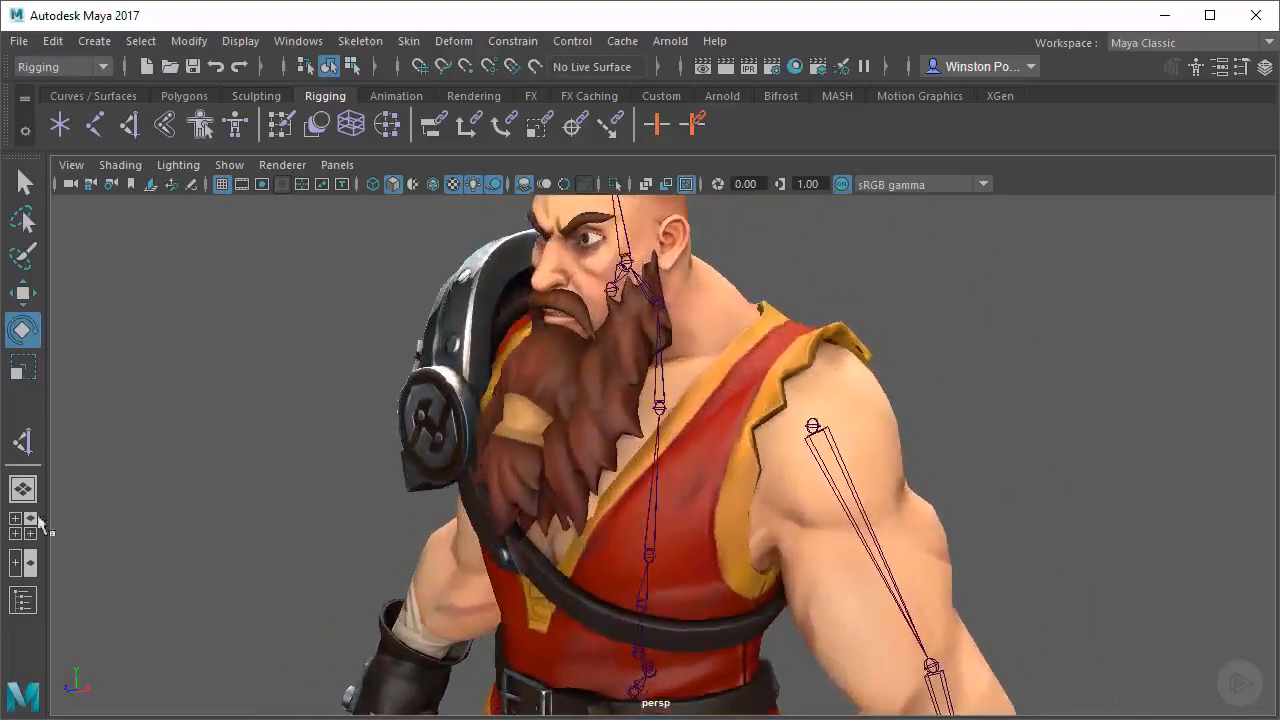
Create a single clavicle joint in the side view, in front of the spine at upper chest height
click(15, 535)
key(space)
alt+right_drag(957, 566, 786, 517)
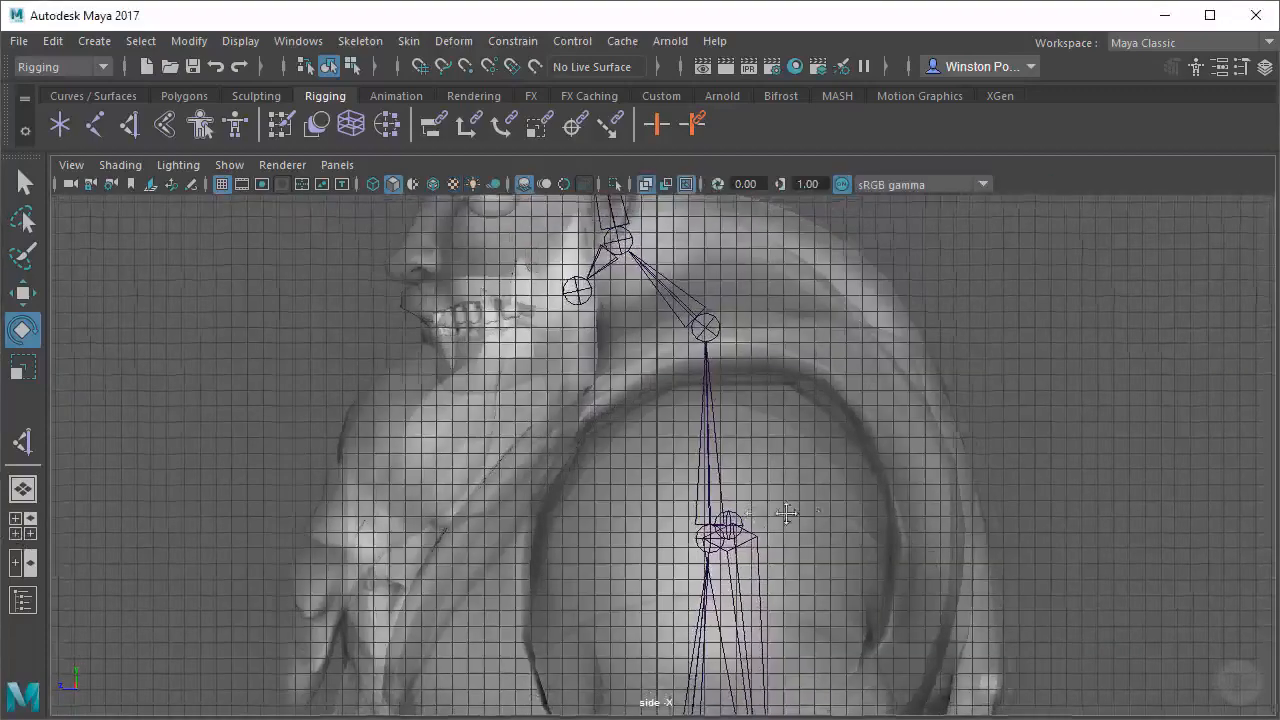
alt+middle_drag(786, 517, 869, 519)
click(94, 126)
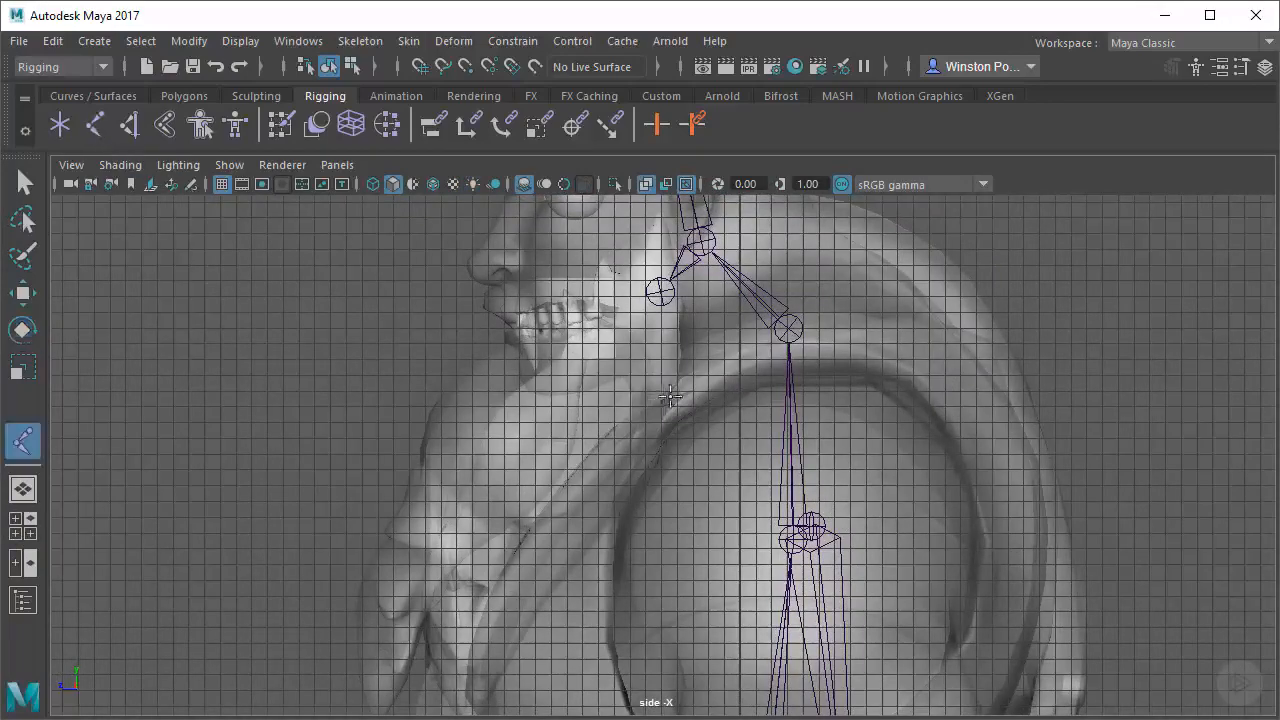
alt+middle_drag(663, 413, 721, 441)
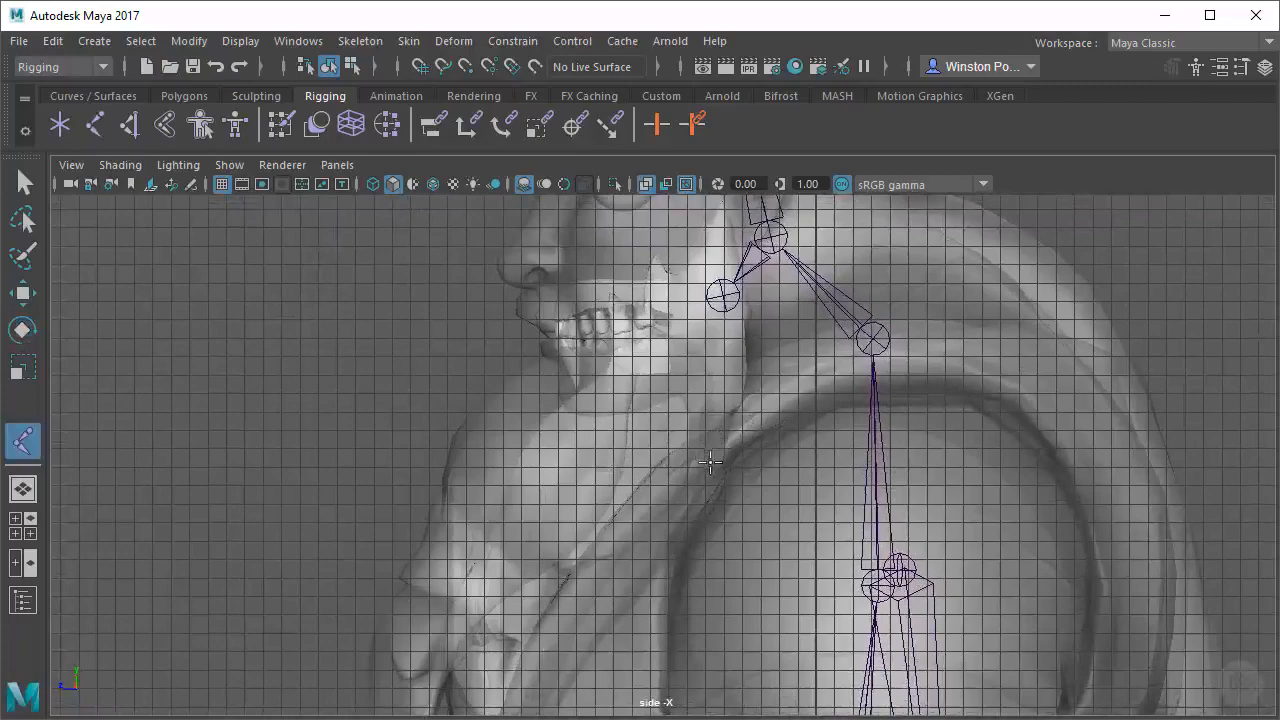
alt+middle_drag(741, 500, 658, 418)
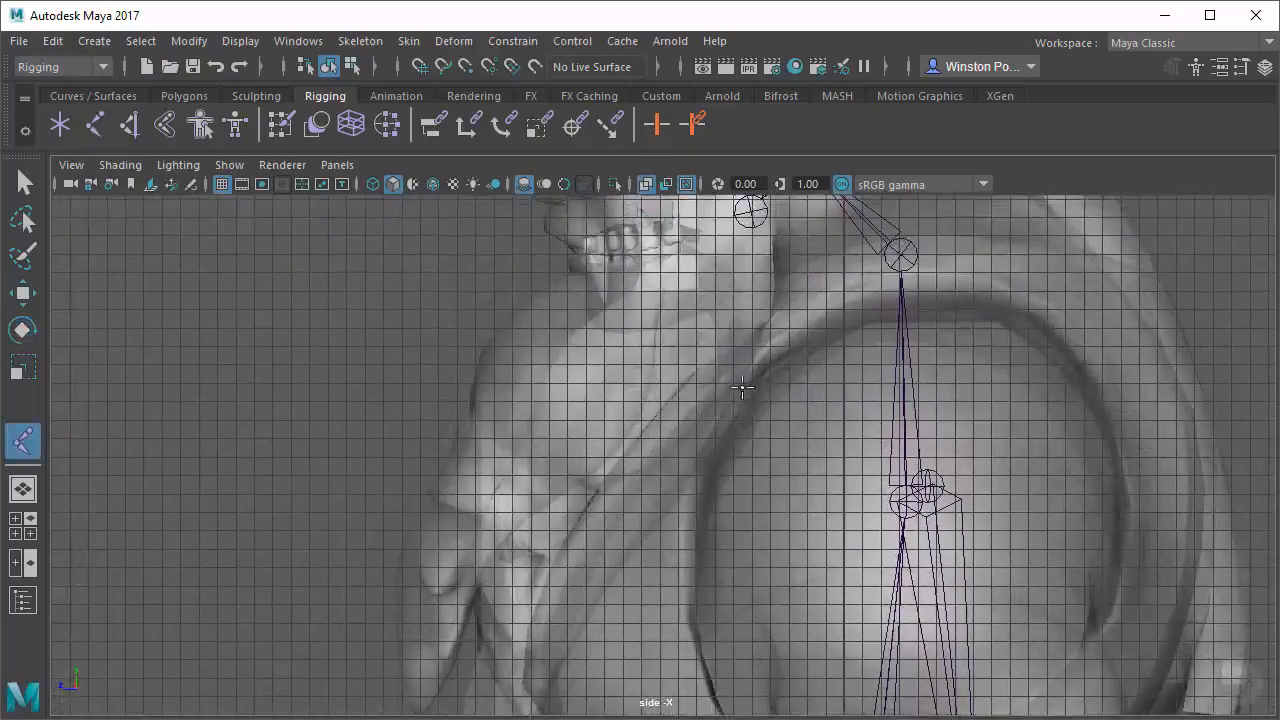
alt+middle_drag(742, 388, 751, 424)
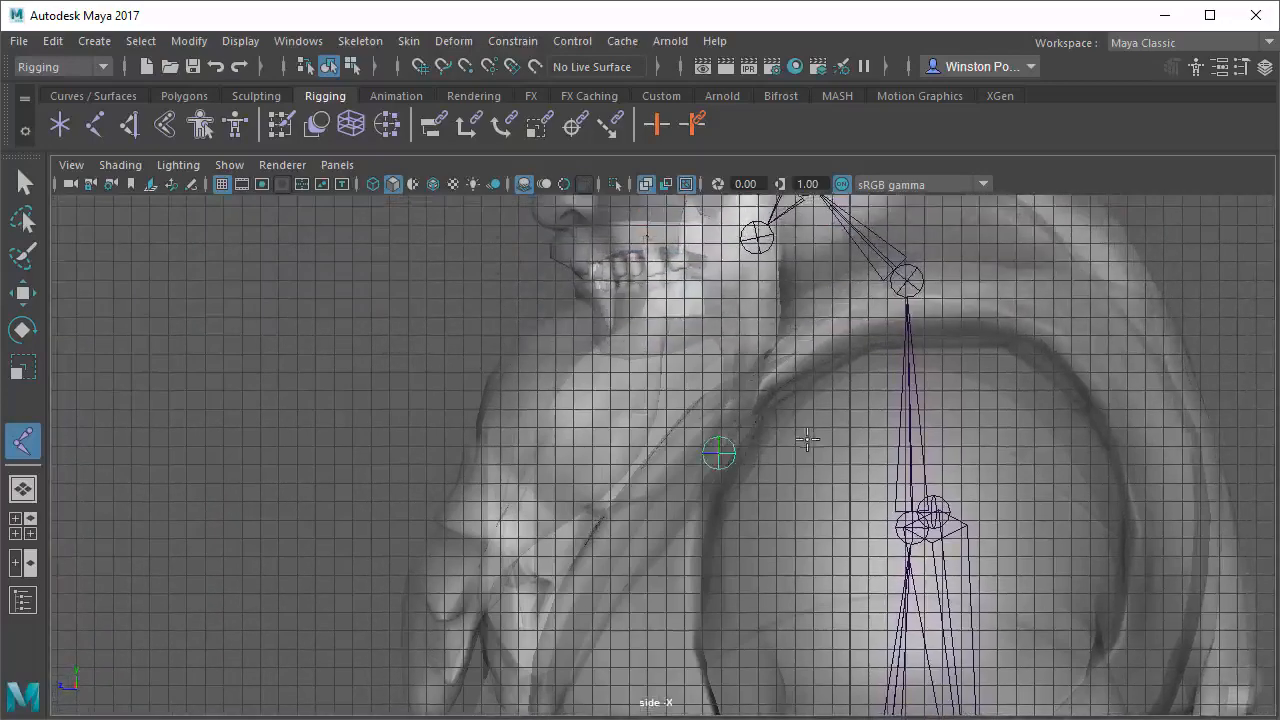
key(e)
Move the new clavicle joint sideways in the perspective view, off the centre line towards the left shoulder
key(space)
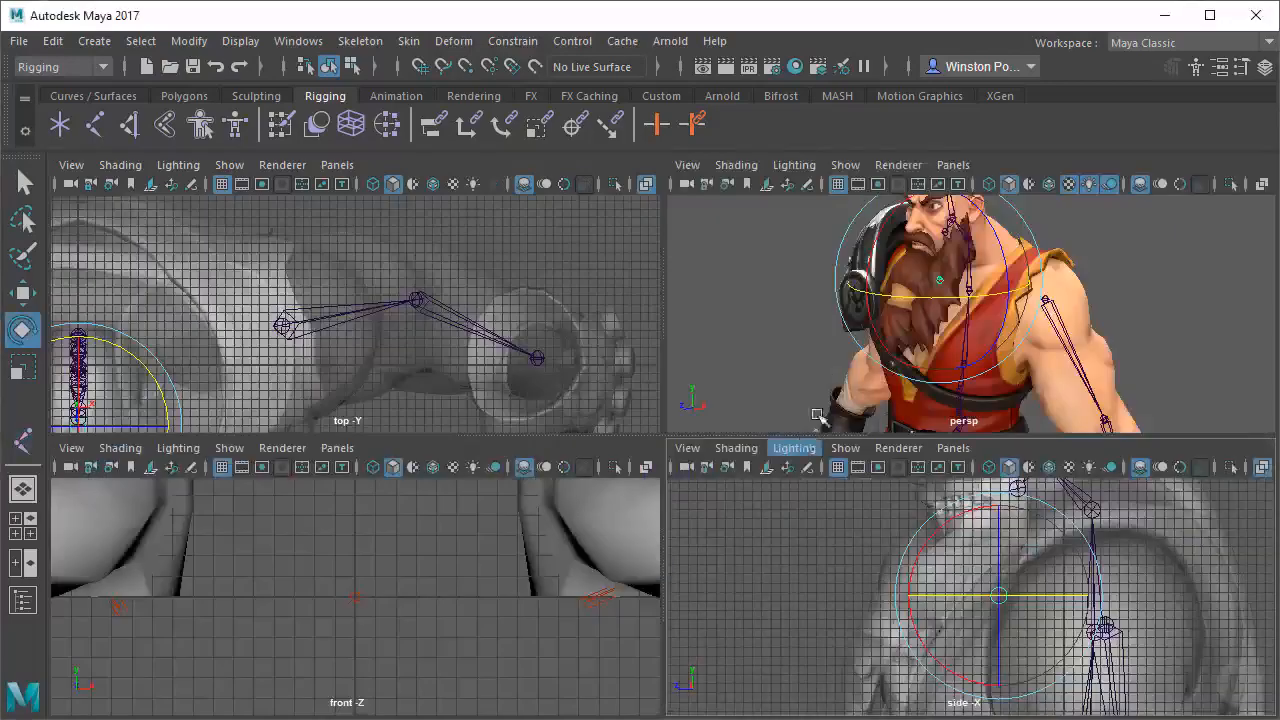
key(space)
alt+drag(785, 440, 792, 422)
alt+right_drag(589, 406, 771, 431)
alt+middle_drag(686, 421, 726, 429)
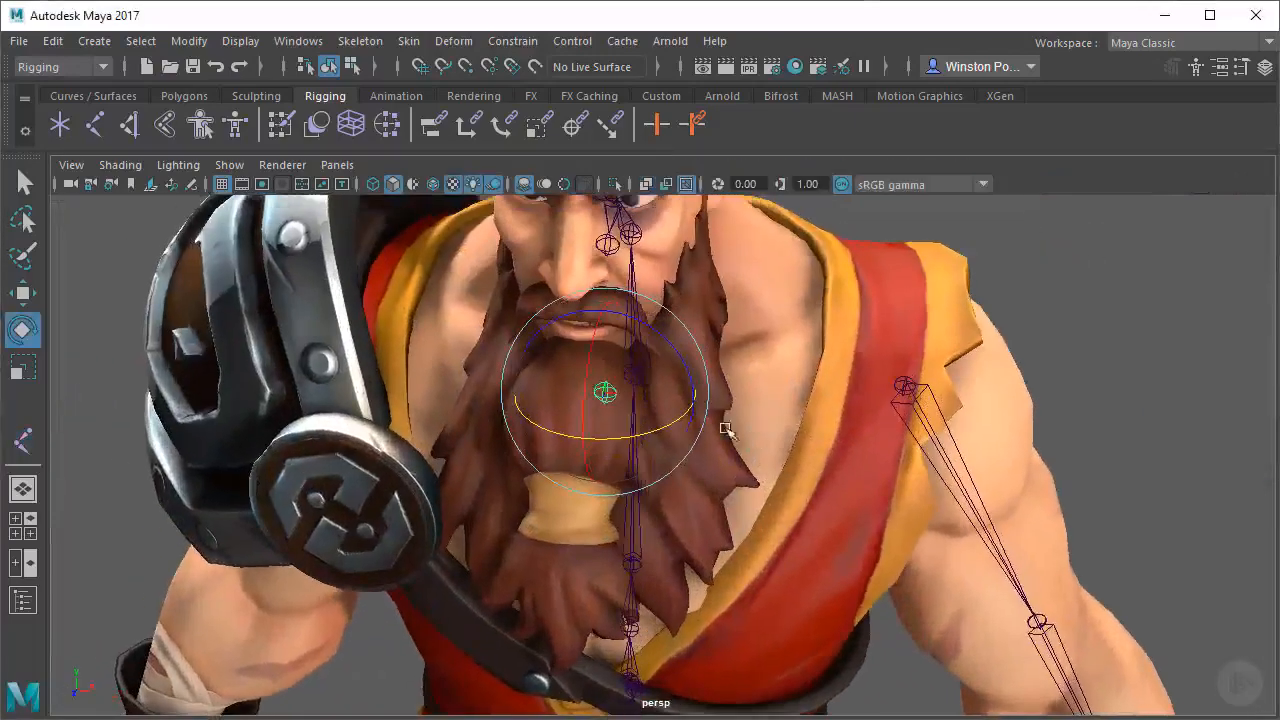
alt+drag(726, 429, 930, 452)
key(w)
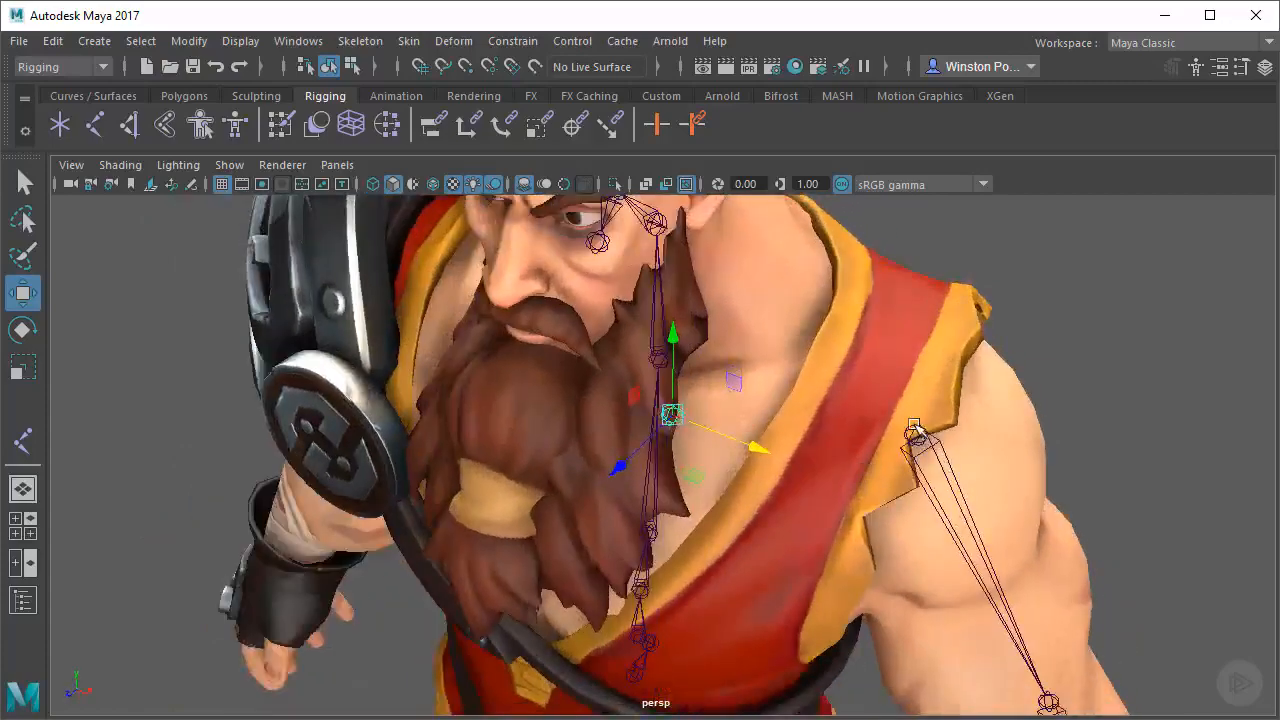
Parent the shoulder joint and its arm chain to the clavicle joint
click(918, 432)
alt+drag(1071, 463, 1114, 443)
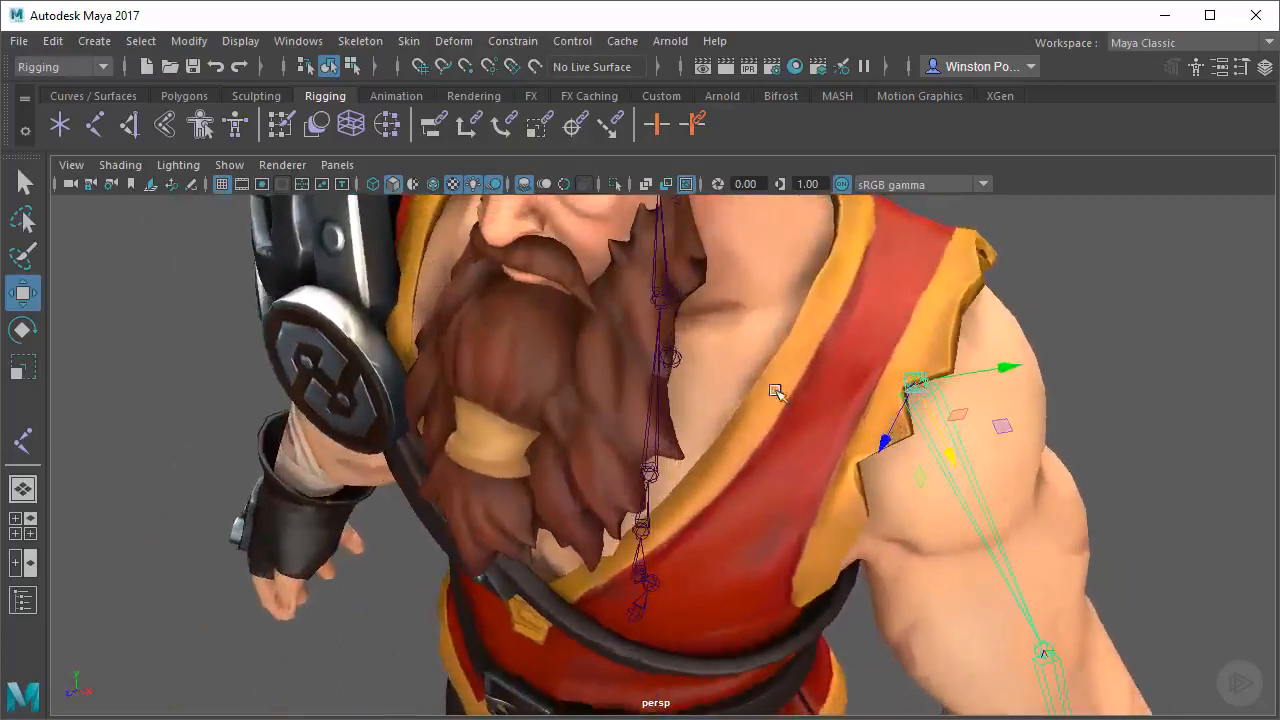
alt+drag(776, 392, 794, 389)
click(673, 356)
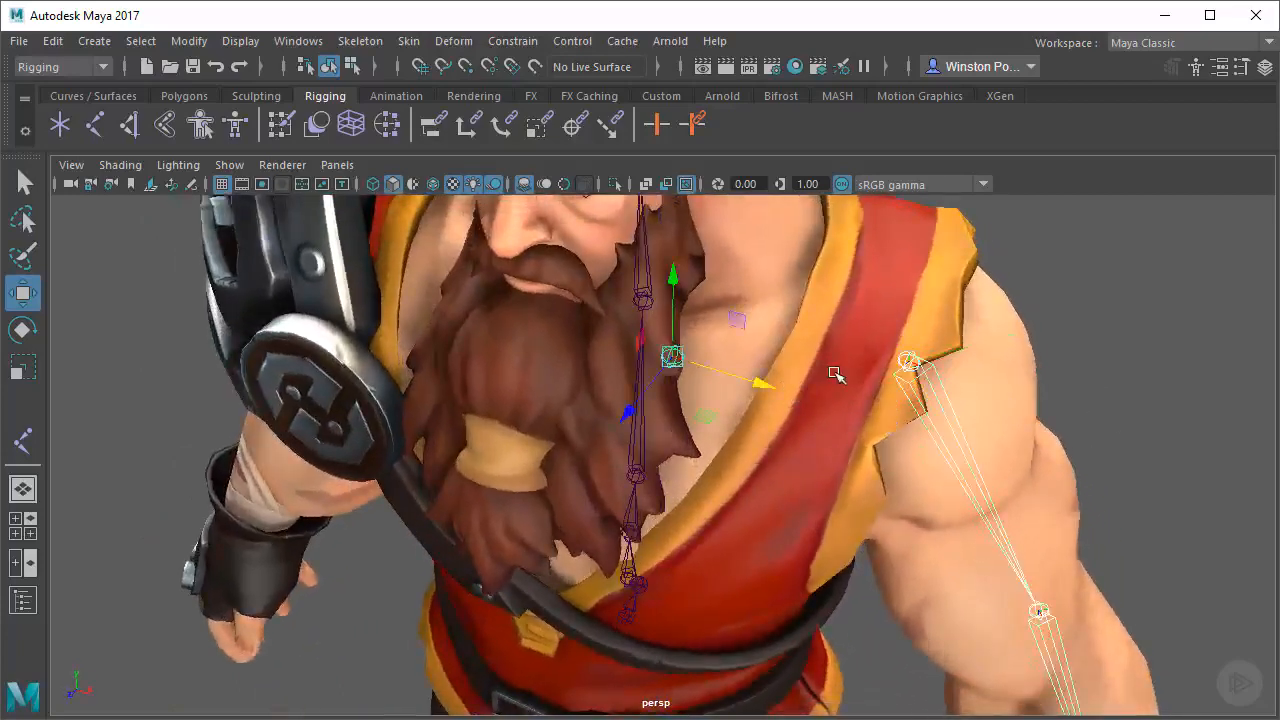
key(p)
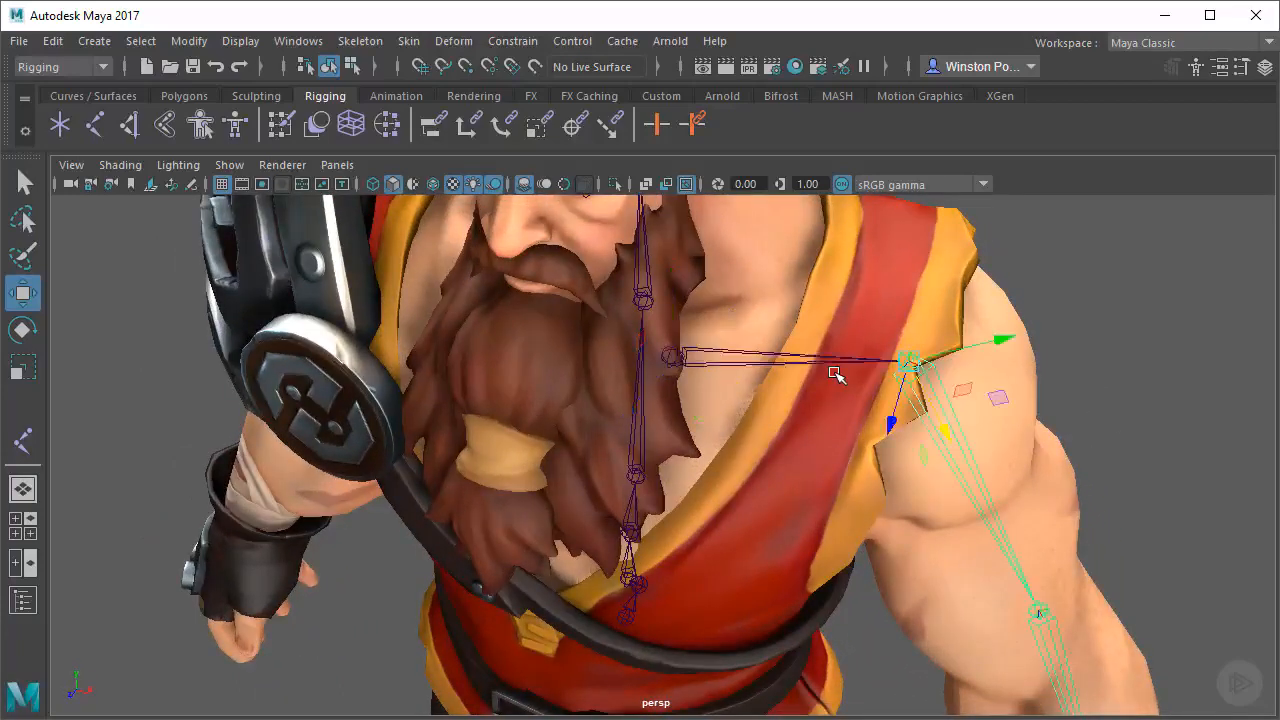
Inspect the new clavicle bone from several angles and undo the parenting of the shoulder joint
alt+drag(822, 420, 789, 402)
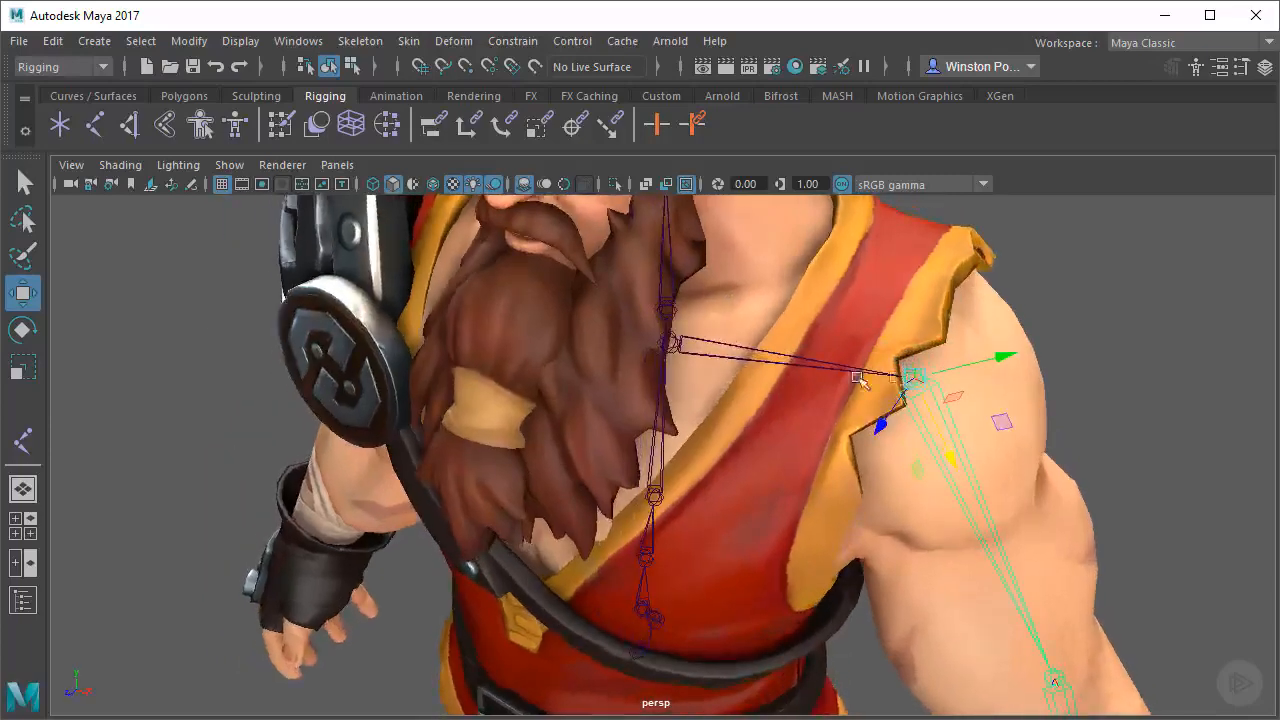
alt+drag(858, 378, 752, 408)
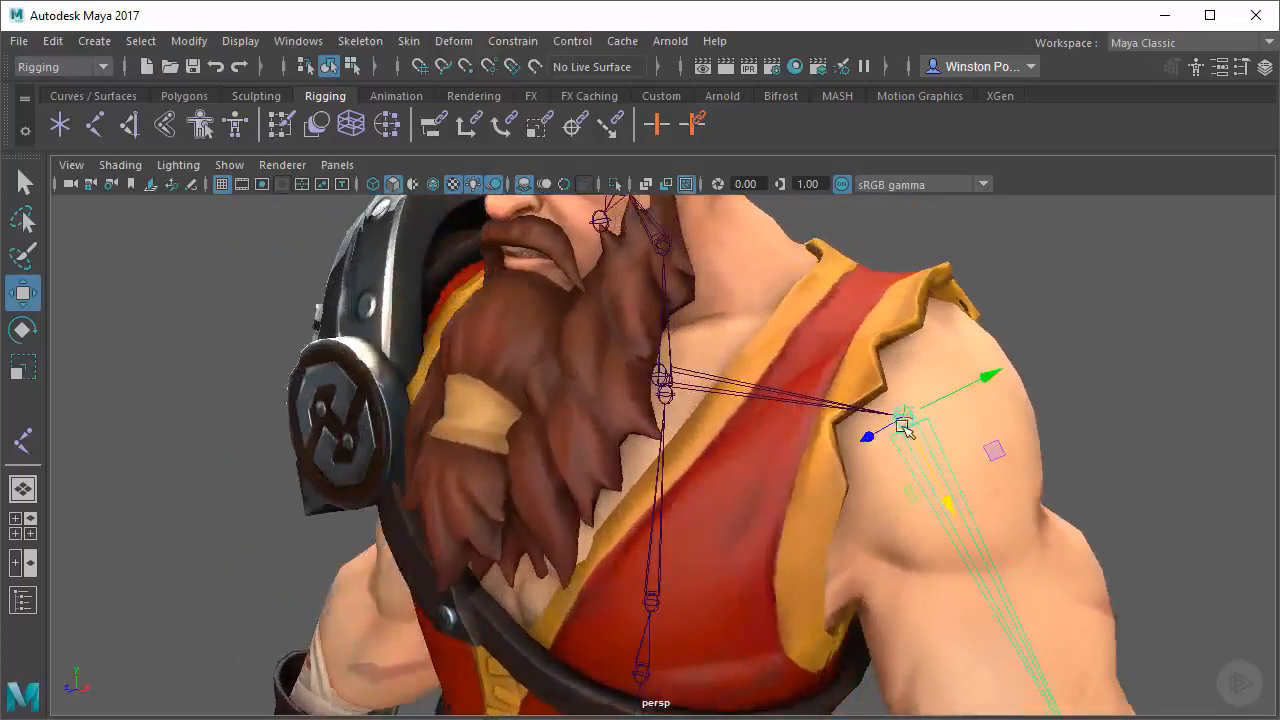
alt+middle_drag(814, 355, 814, 326)
alt+drag(814, 326, 587, 392)
key(ctrl+z)
Show the Outliner with the joint1 hierarchy expanded and parent joint1 under joint4
click(23, 600)
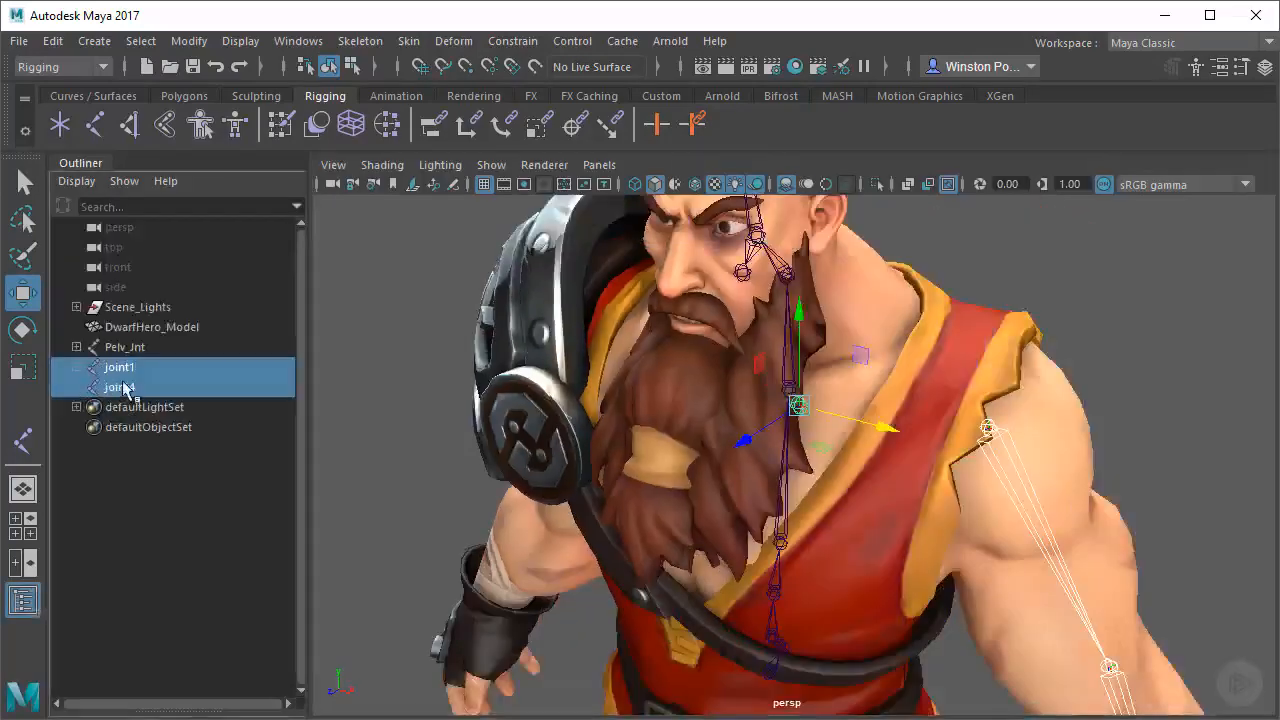
click(77, 367)
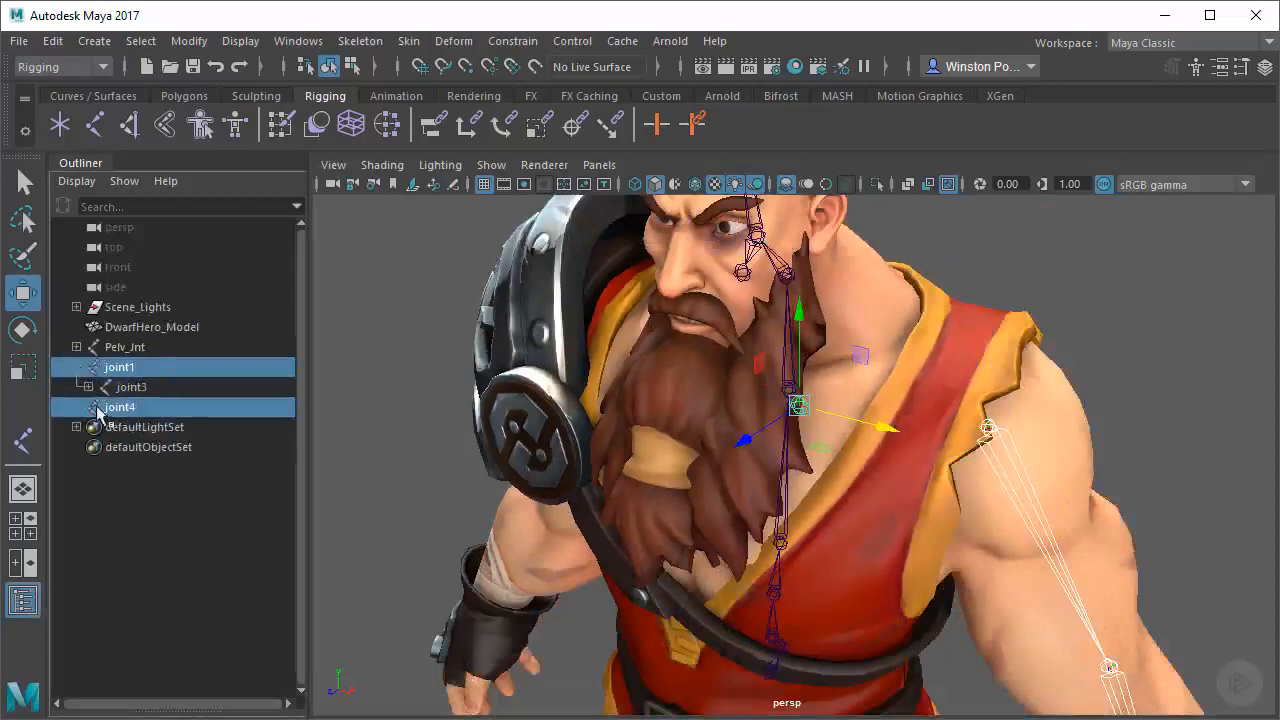
click(88, 387)
alt+middle_drag(834, 523, 822, 525)
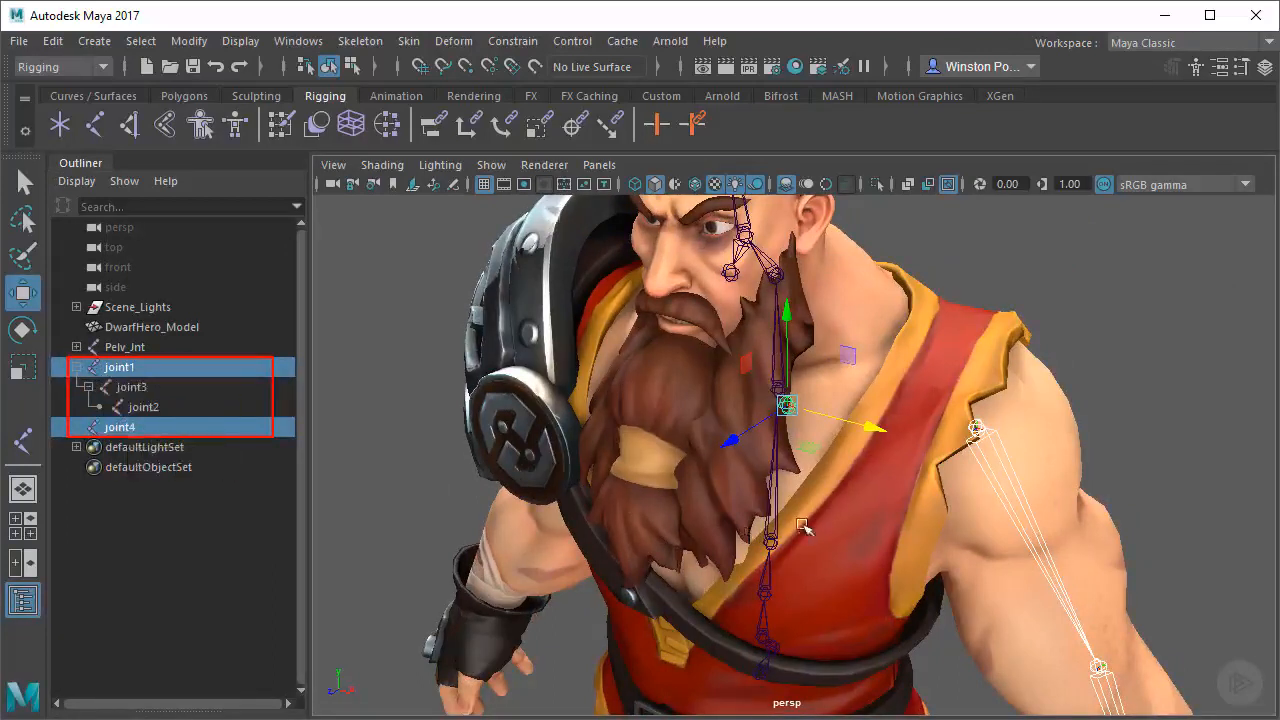
alt+middle_drag(811, 525, 797, 527)
key(p)
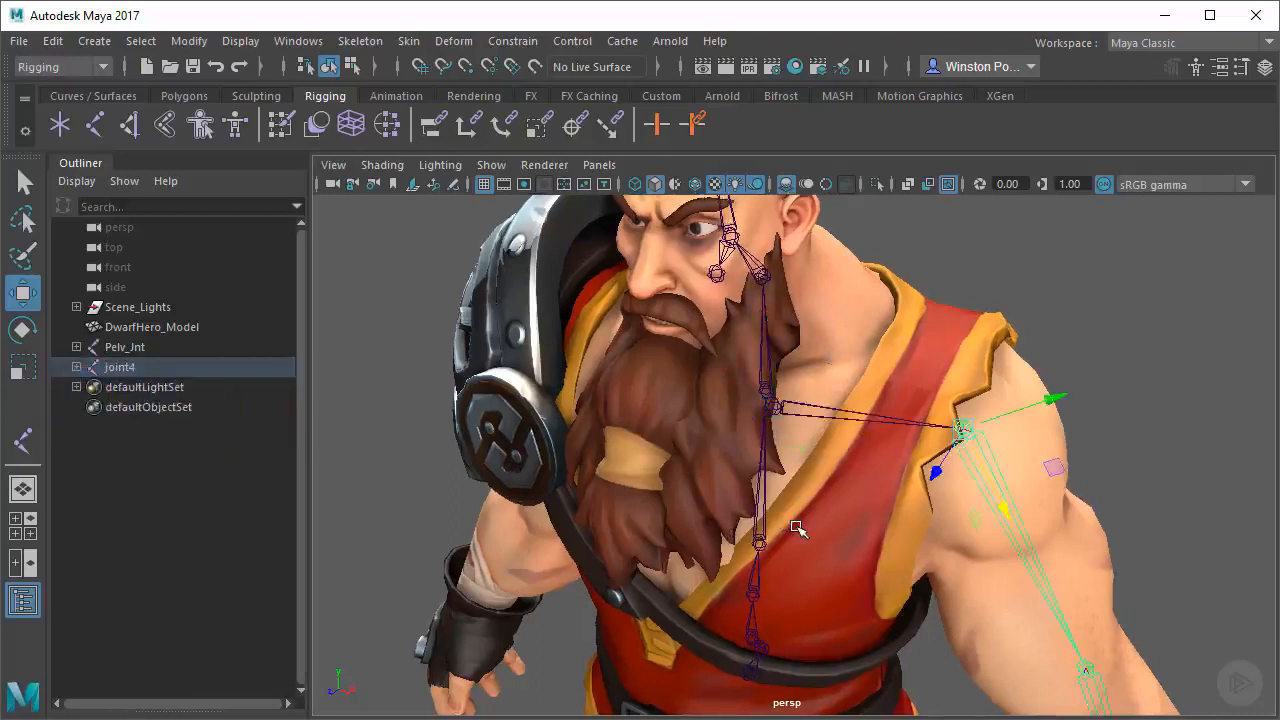
Expand the joint4 hierarchy in the Outliner down to joint2
click(76, 367)
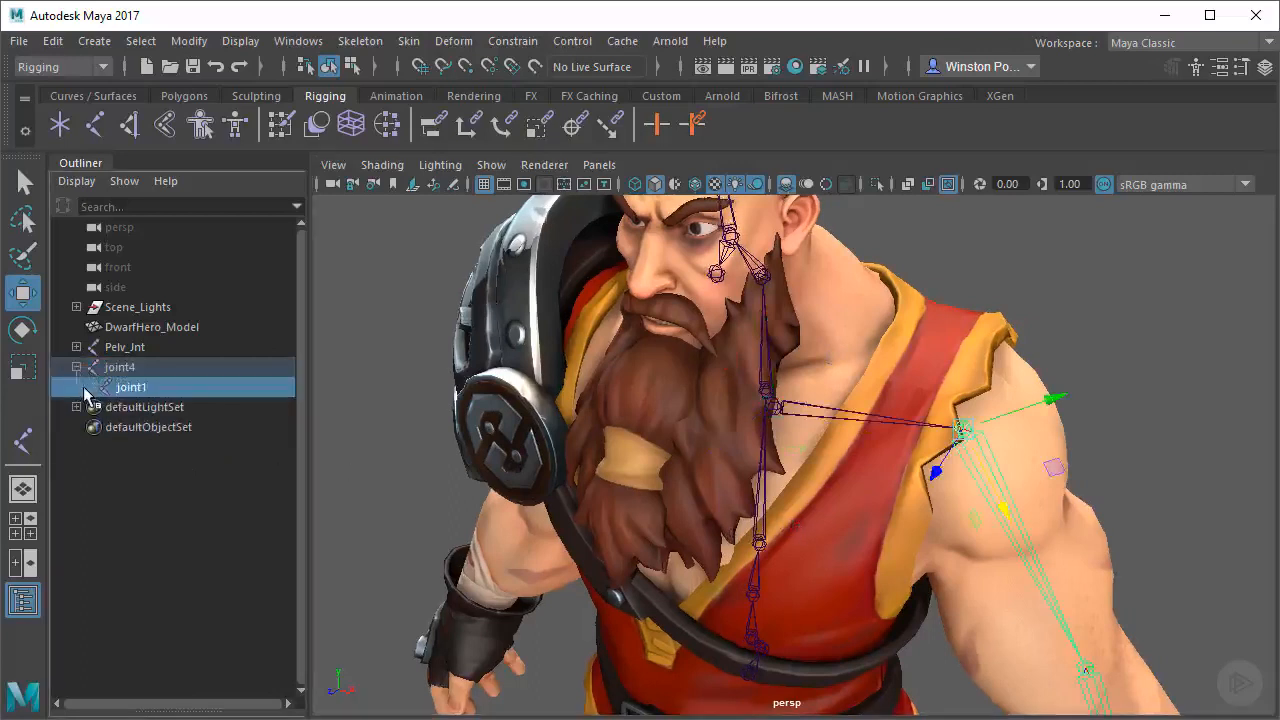
click(86, 387)
click(100, 407)
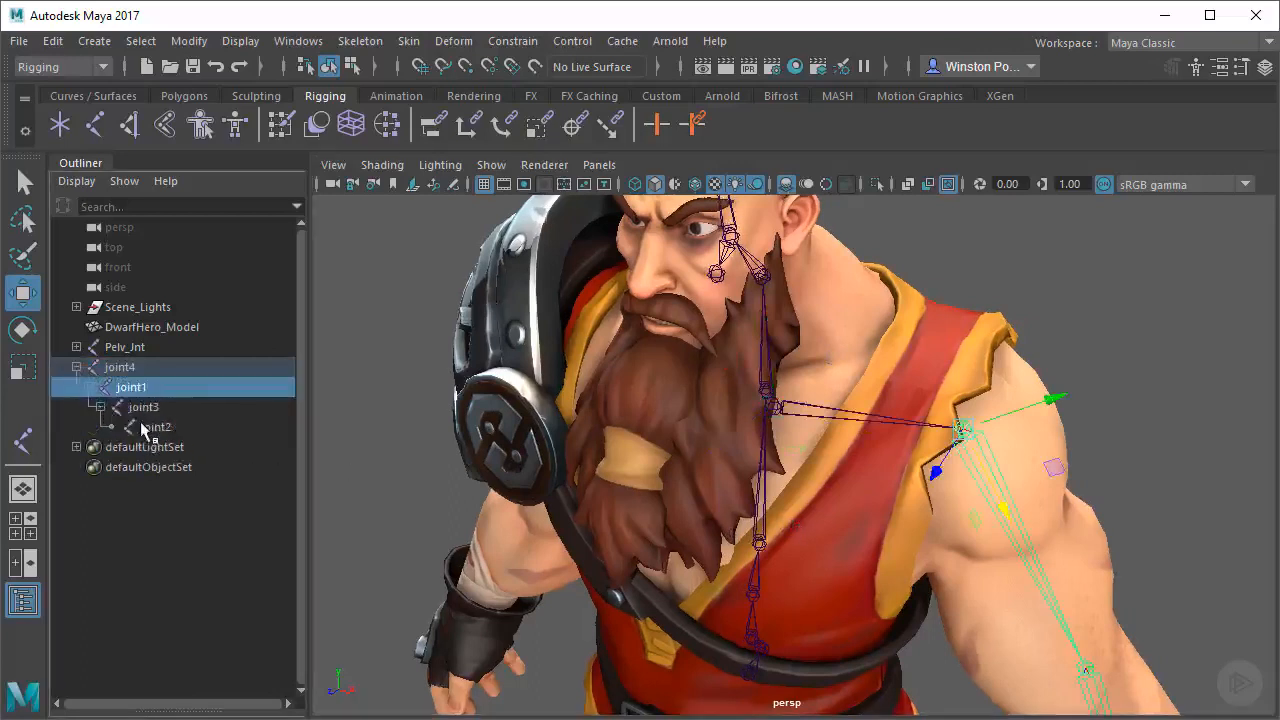
Select the clavicle joint with the Rotate tool and examine the connected arm chain from several angles
alt+drag(985, 436, 894, 446)
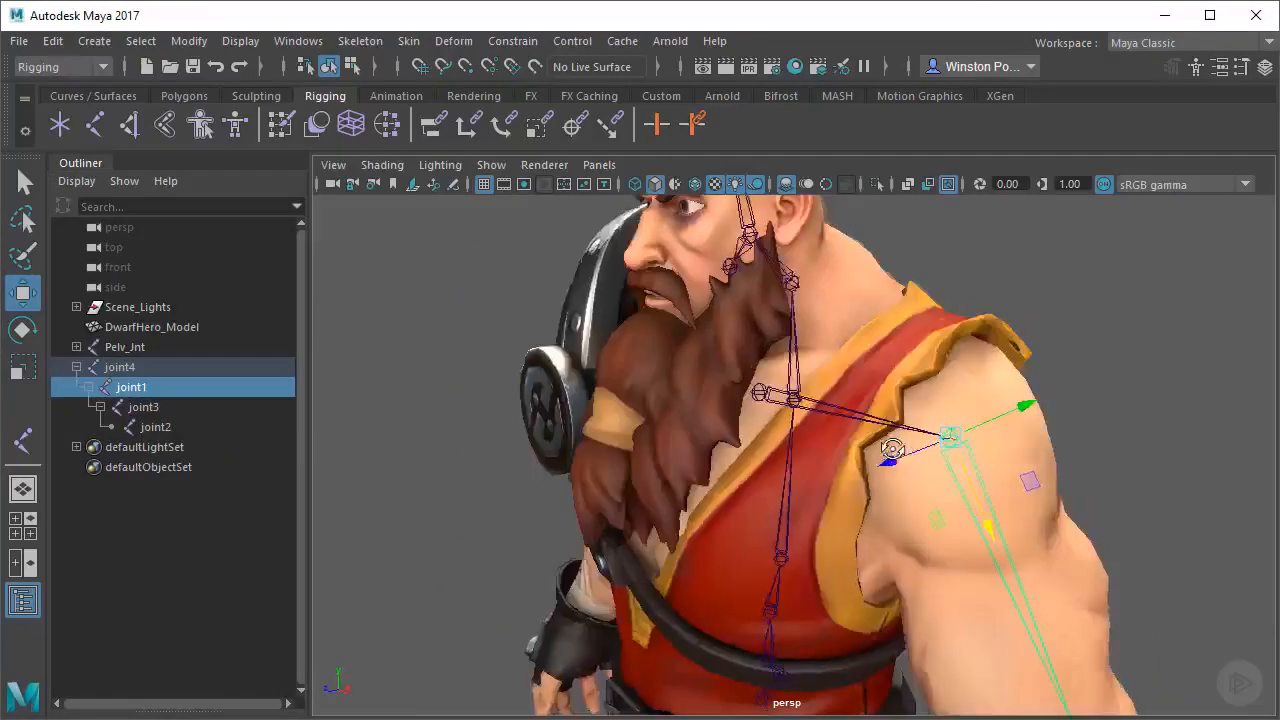
alt+right_drag(894, 446, 935, 440)
alt+drag(720, 451, 736, 481)
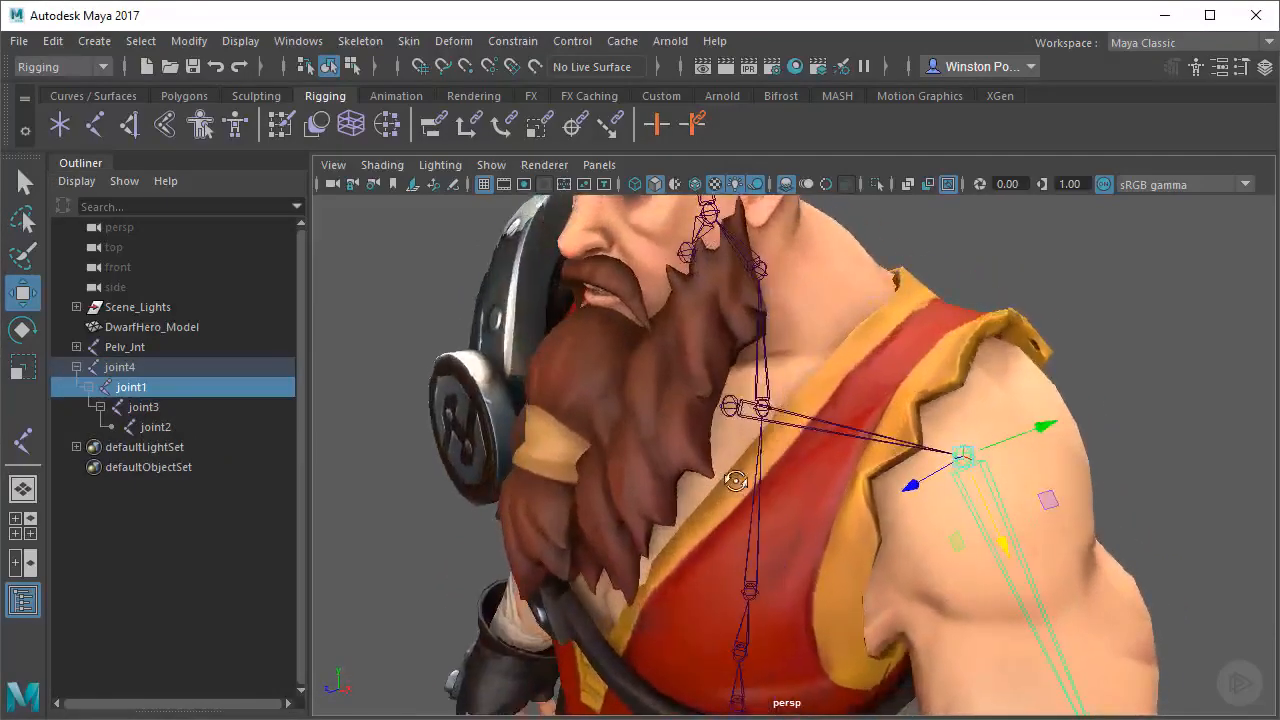
click(728, 410)
alt+drag(728, 410, 928, 503)
key(e)
mouse_move(855, 470)
alt+mouse_down()
mouse_move(806, 428)
mouse_move(744, 436)
mouse_move(912, 506)
mouse_move(989, 566)
mouse_move(820, 460)
mouse_move(848, 447)
mouse_move(855, 477)
alt+mouse_up()
alt+right_drag(855, 477, 934, 403)
alt+middle_drag(934, 403, 957, 546)
alt+drag(957, 546, 974, 514)
alt+middle_drag(974, 514, 948, 504)
alt+drag(948, 504, 785, 458)
Parent the clavicle joint and its arm chain to the upper spine joint at the chest
key(q)
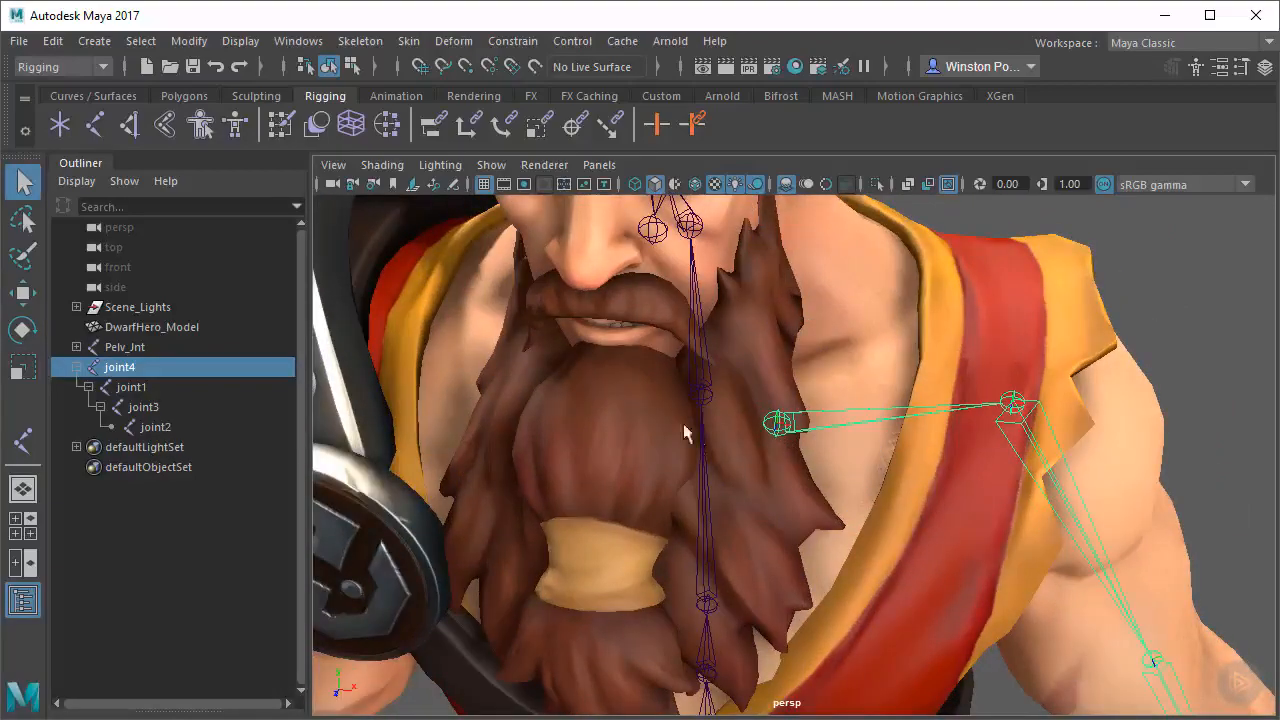
shift+click(703, 400)
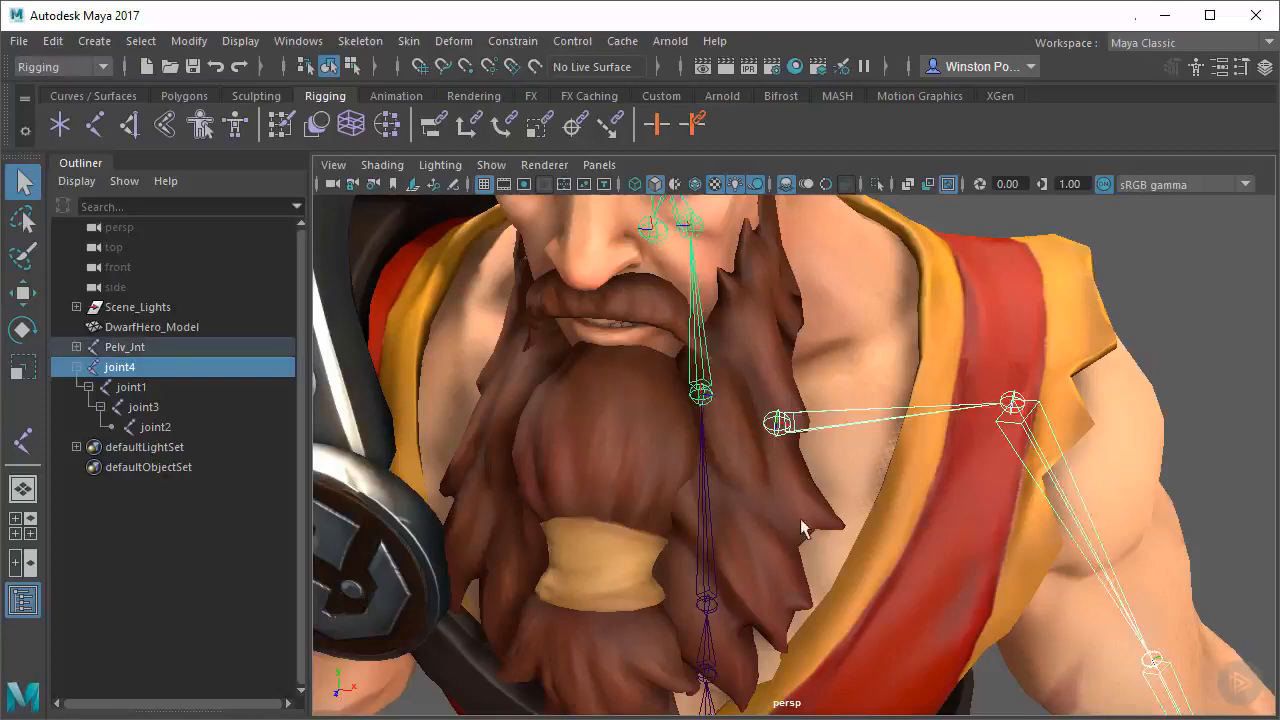
key(p)
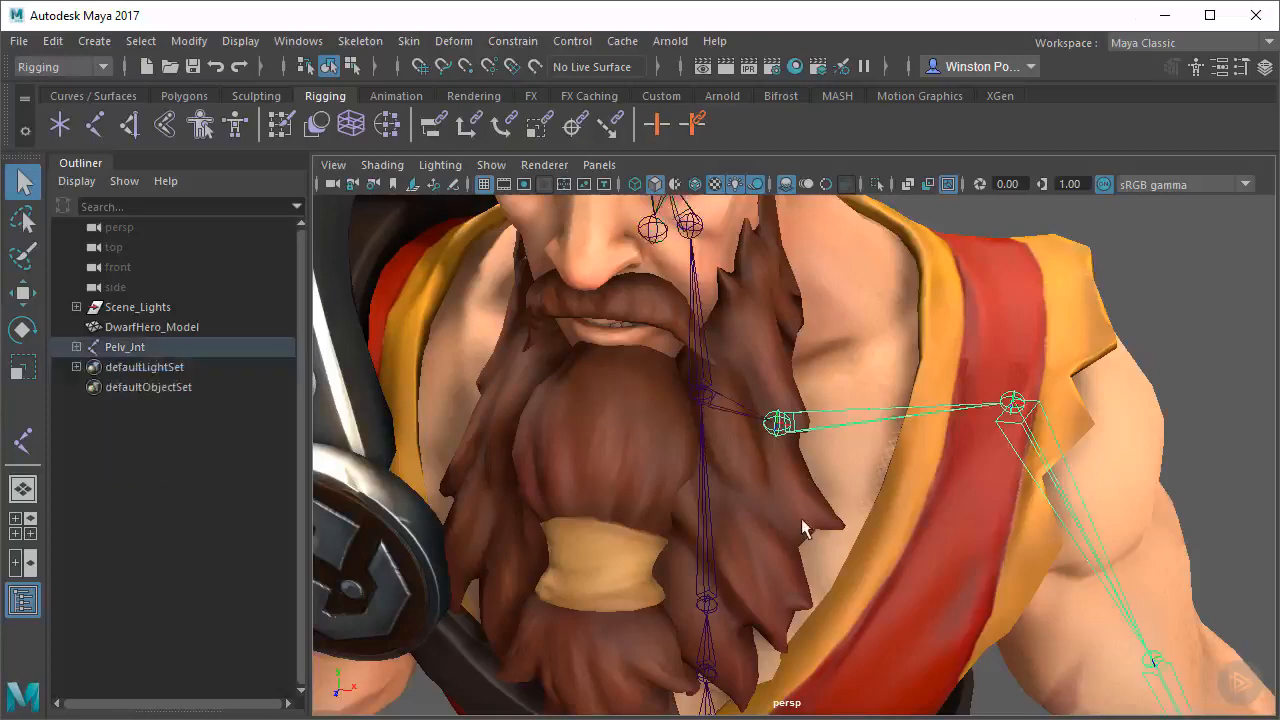
Select the whole Pelv_Jnt hierarchy and examine the arm's connection to the spine from several angles
alt+drag(848, 530, 774, 502)
alt+drag(820, 445, 803, 447)
alt+right_drag(803, 447, 750, 485)
click(747, 494)
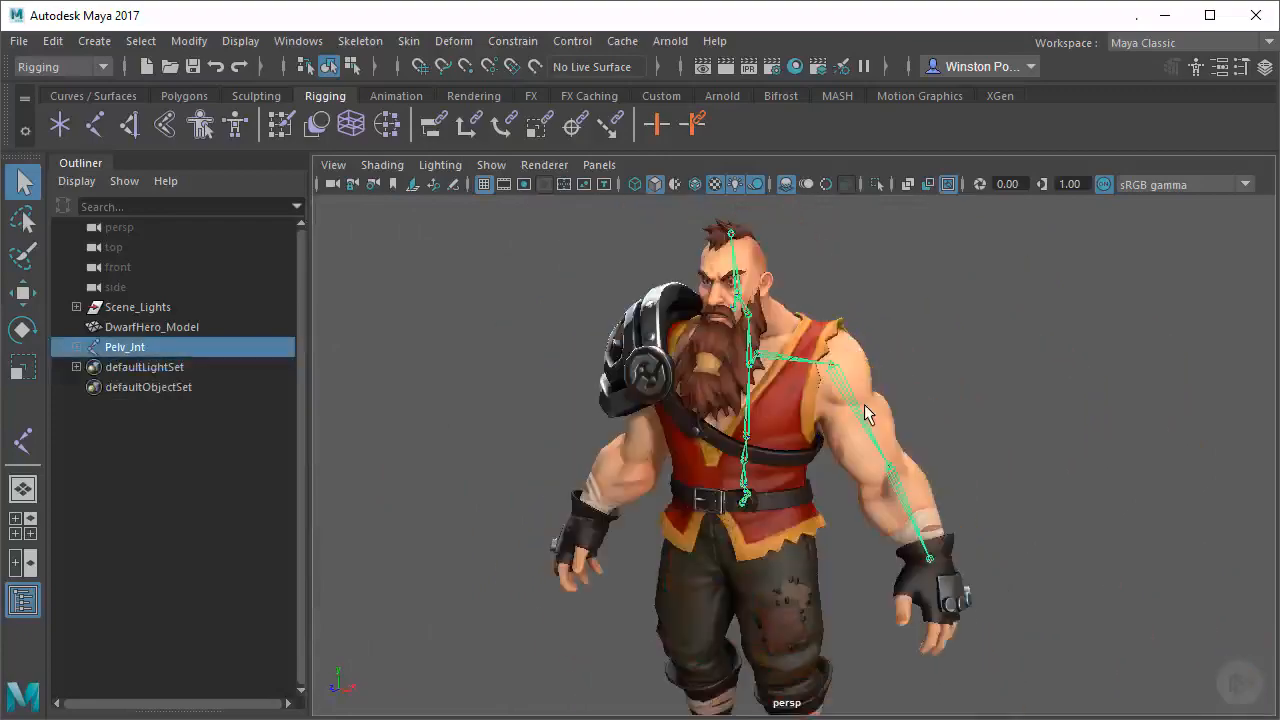
alt+drag(866, 412, 855, 405)
alt+right_drag(702, 338, 751, 349)
alt+middle_drag(751, 349, 783, 457)
alt+drag(783, 457, 812, 458)
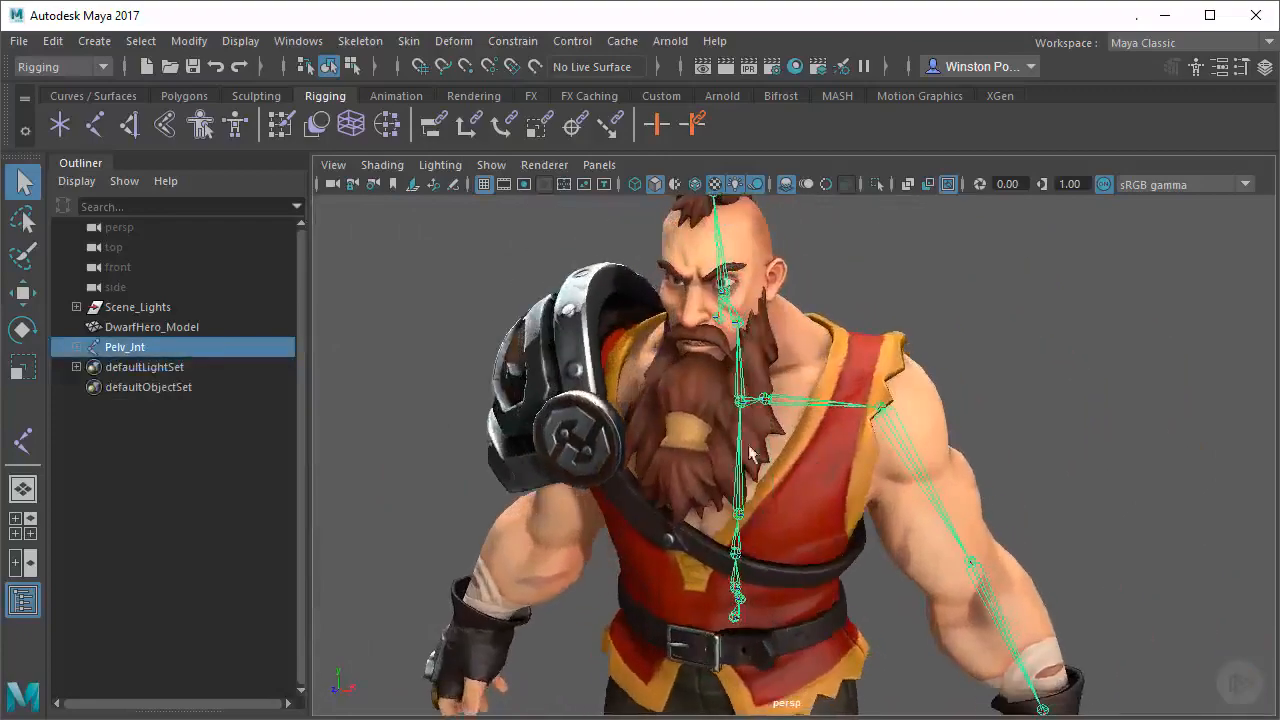
alt+right_drag(750, 452, 804, 468)
alt+drag(804, 468, 601, 364)
alt+drag(601, 364, 773, 378)
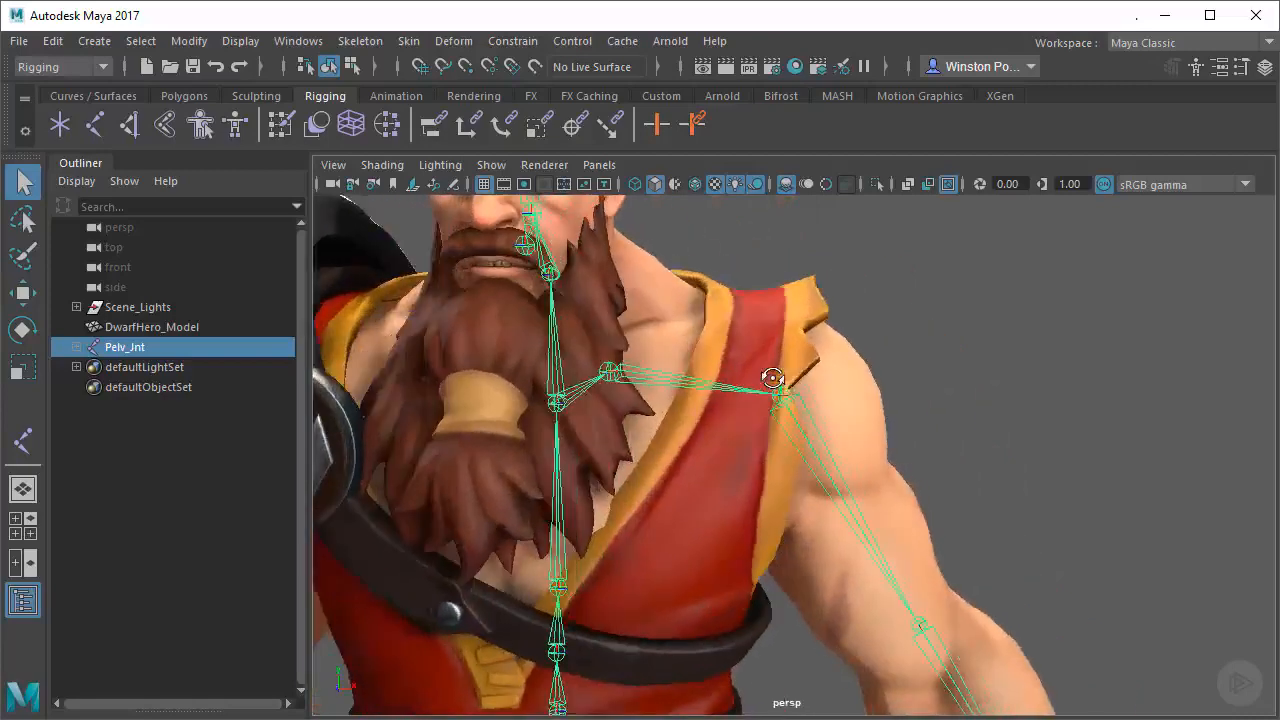
Check the left shoulder joint, try rotating the elbow joint, and undo the rotation
click(784, 397)
alt+middle_drag(917, 466, 906, 384)
key(w)
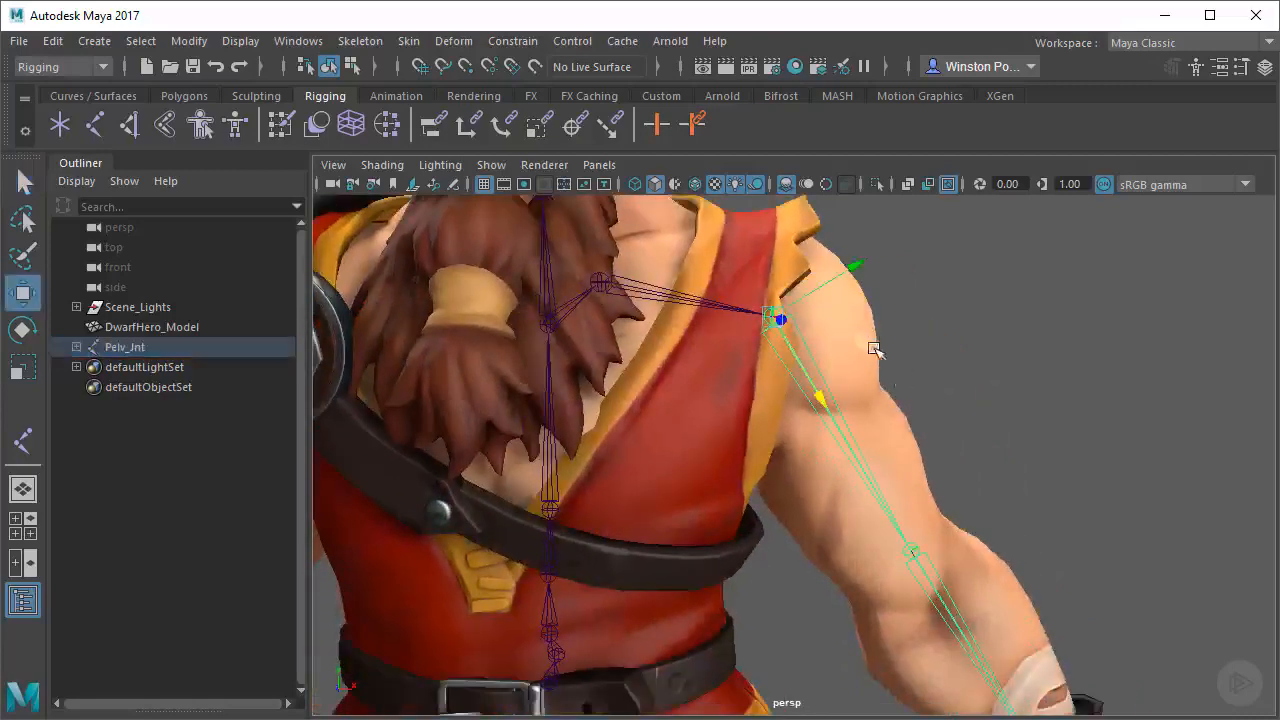
alt+drag(874, 348, 836, 413)
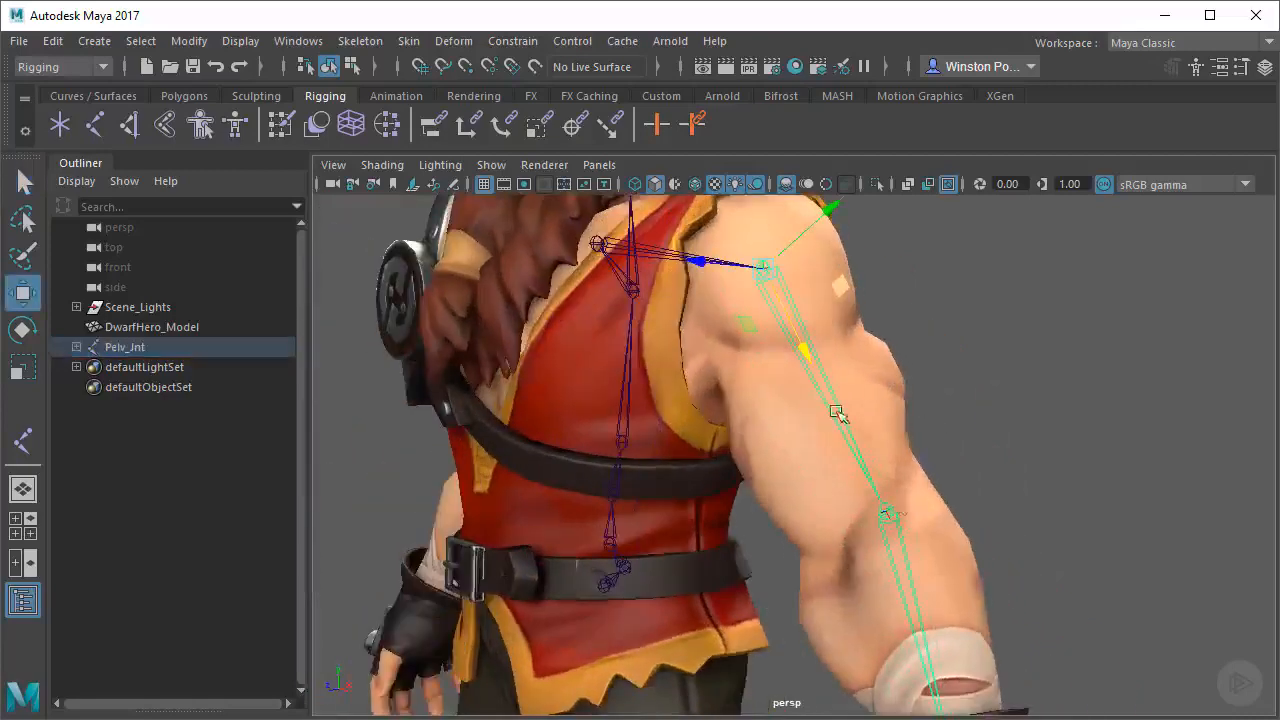
click(893, 517)
alt+drag(1057, 534, 966, 471)
key(e)
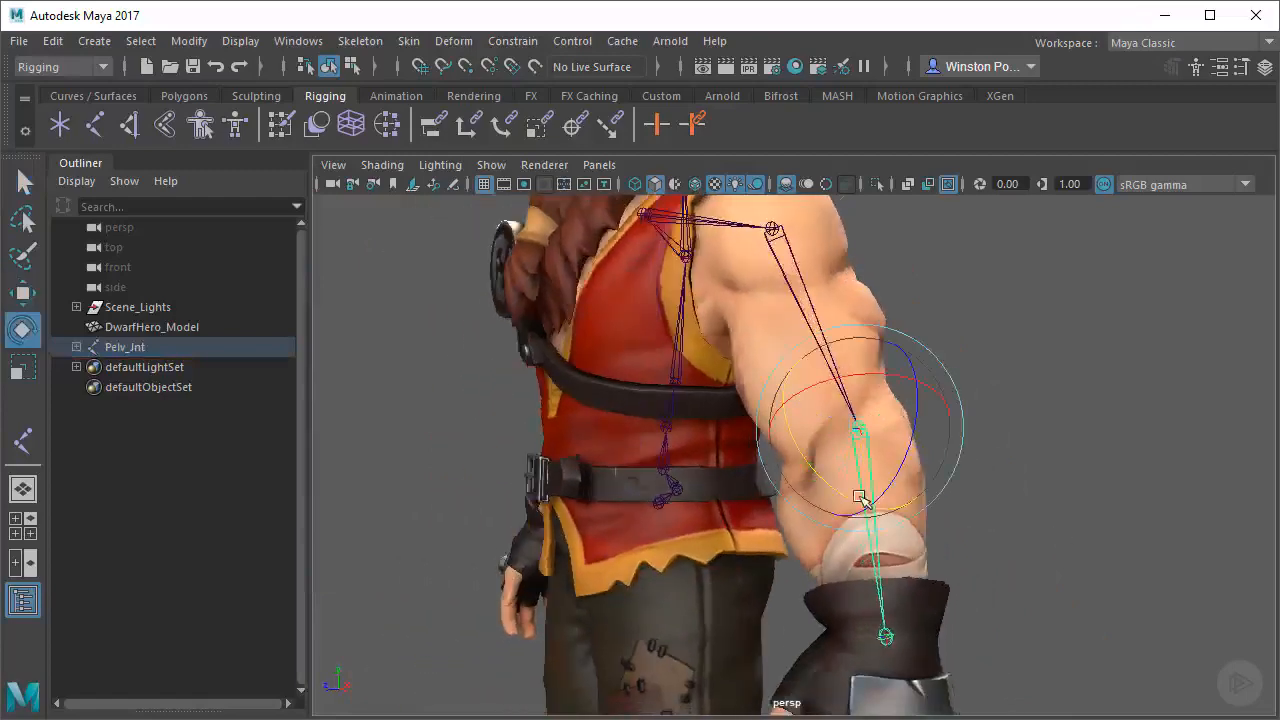
drag(860, 497, 790, 442)
key(ctrl+z)
Move the left shoulder joint slightly inward toward the chest
alt+middle_drag(709, 385, 740, 473)
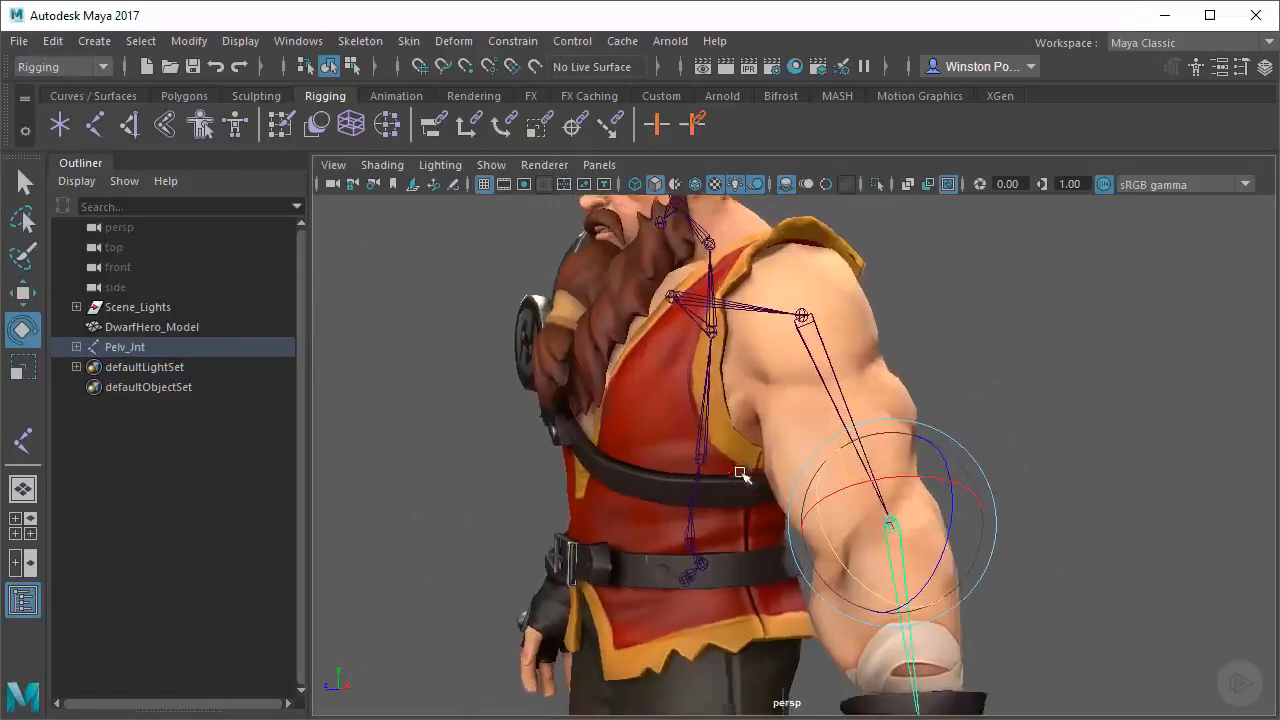
alt+drag(740, 473, 875, 328)
click(761, 316)
key(w)
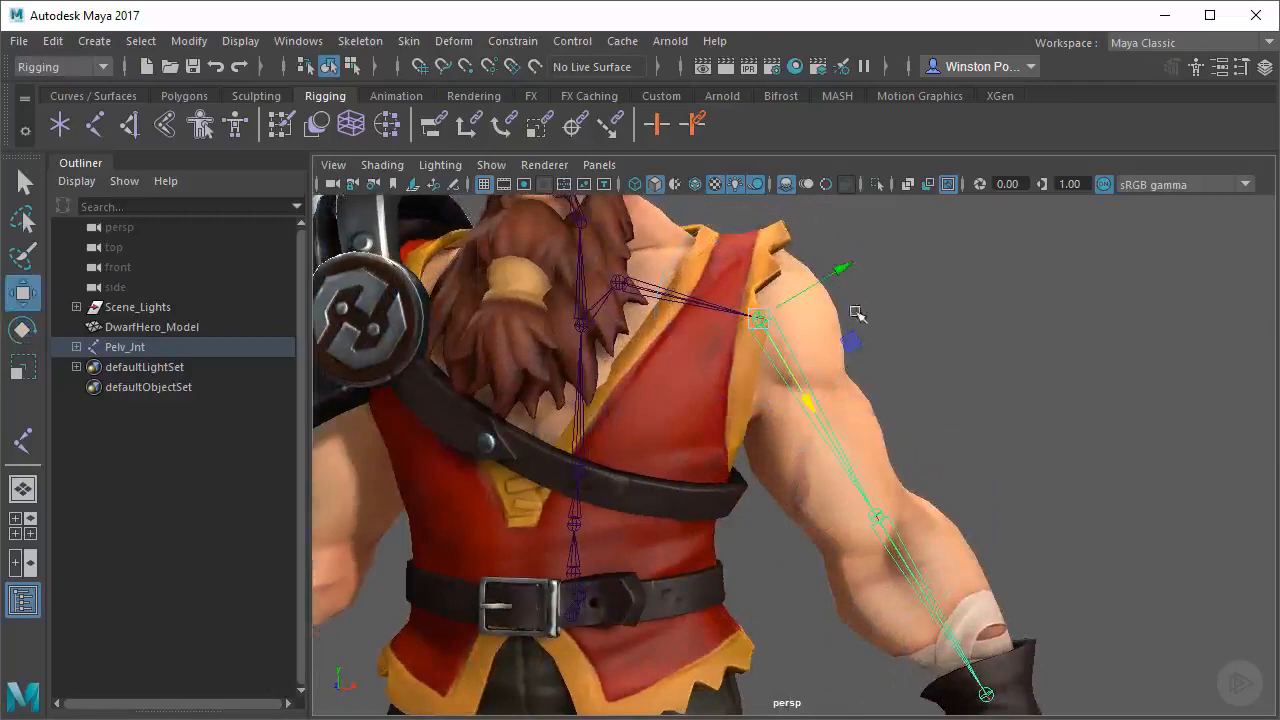
middle_drag(858, 340, 840, 340)
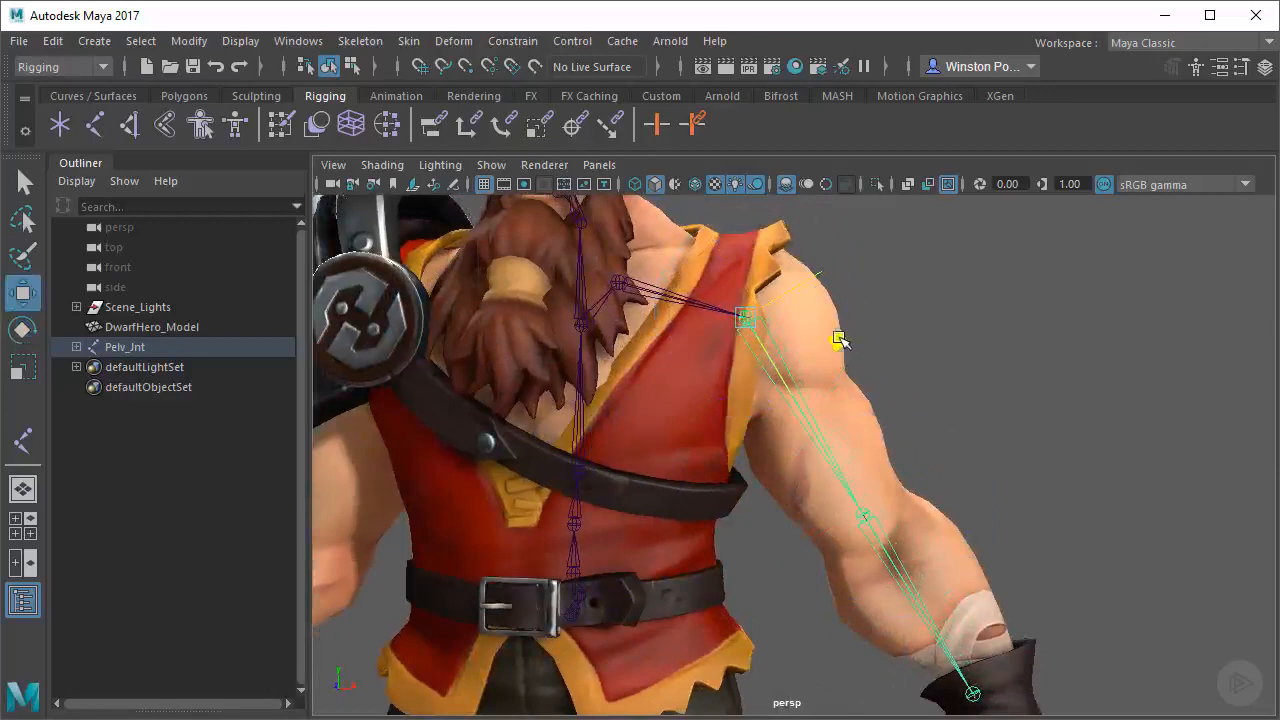
Rotate the left shoulder joint slightly outward to align the arm bones with the arm mesh
key(e)
alt+drag(940, 424, 951, 451)
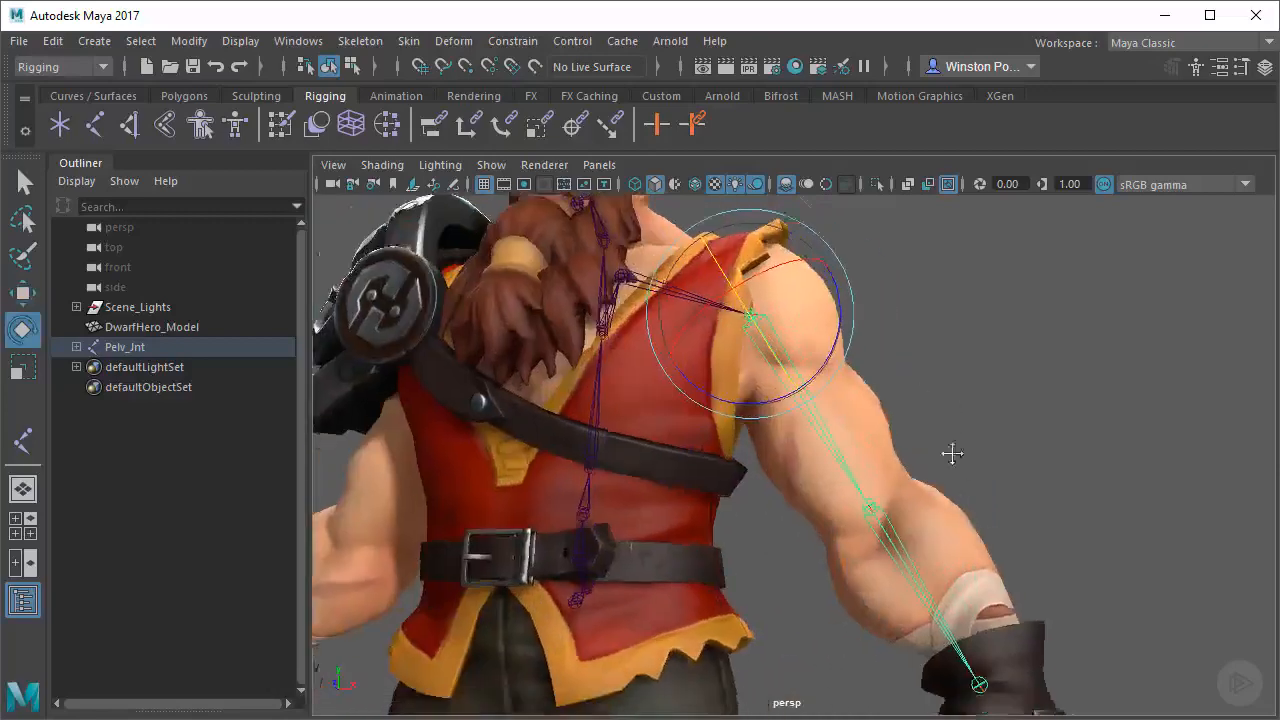
alt+middle_drag(951, 451, 901, 428)
alt+middle_drag(838, 310, 886, 391)
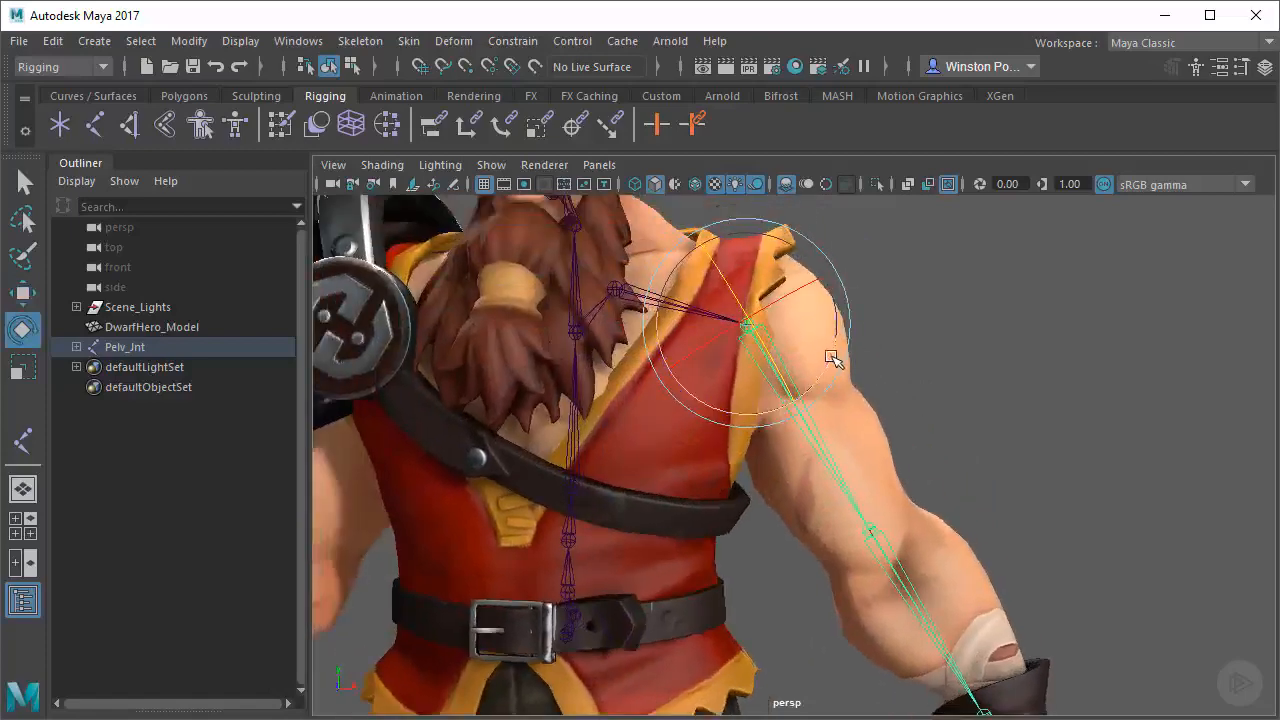
alt+drag(835, 357, 929, 426)
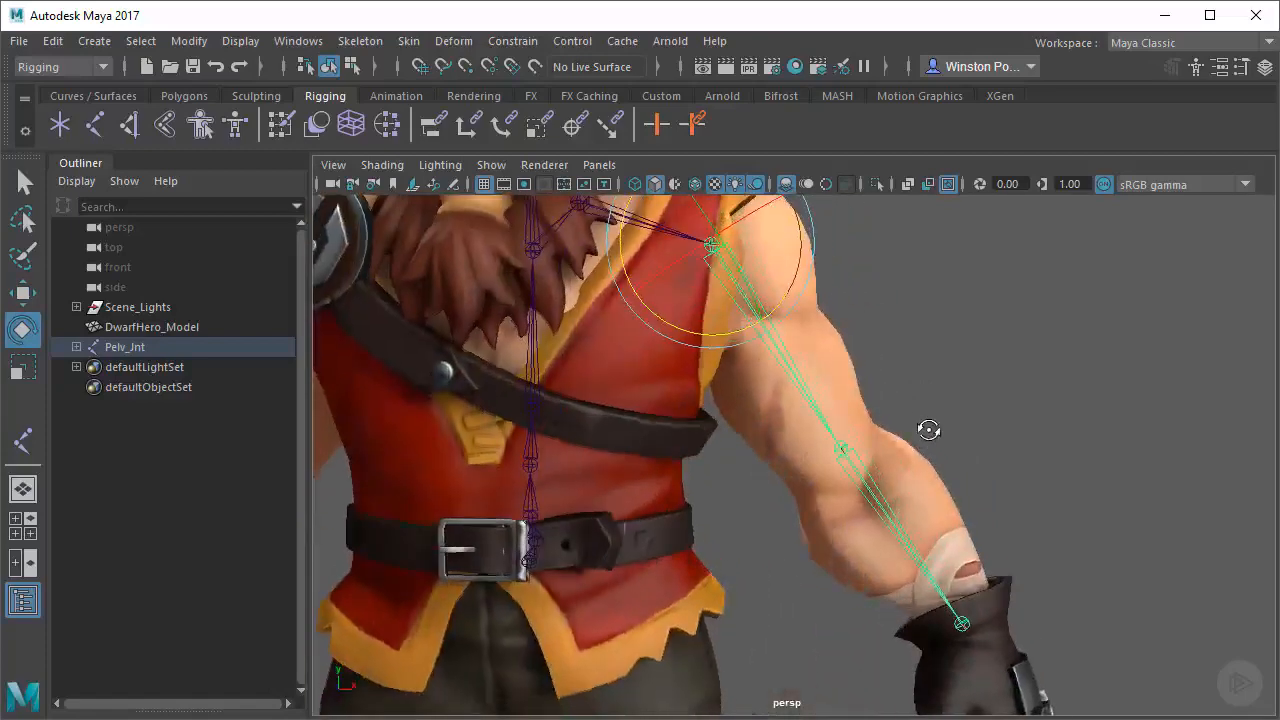
Try the Scale and Move tools on the shoulder joint and check the arm chain's fit from several angles
key(r)
scroll(852, 290, down, 1)
alt+middle_drag(852, 290, 854, 340)
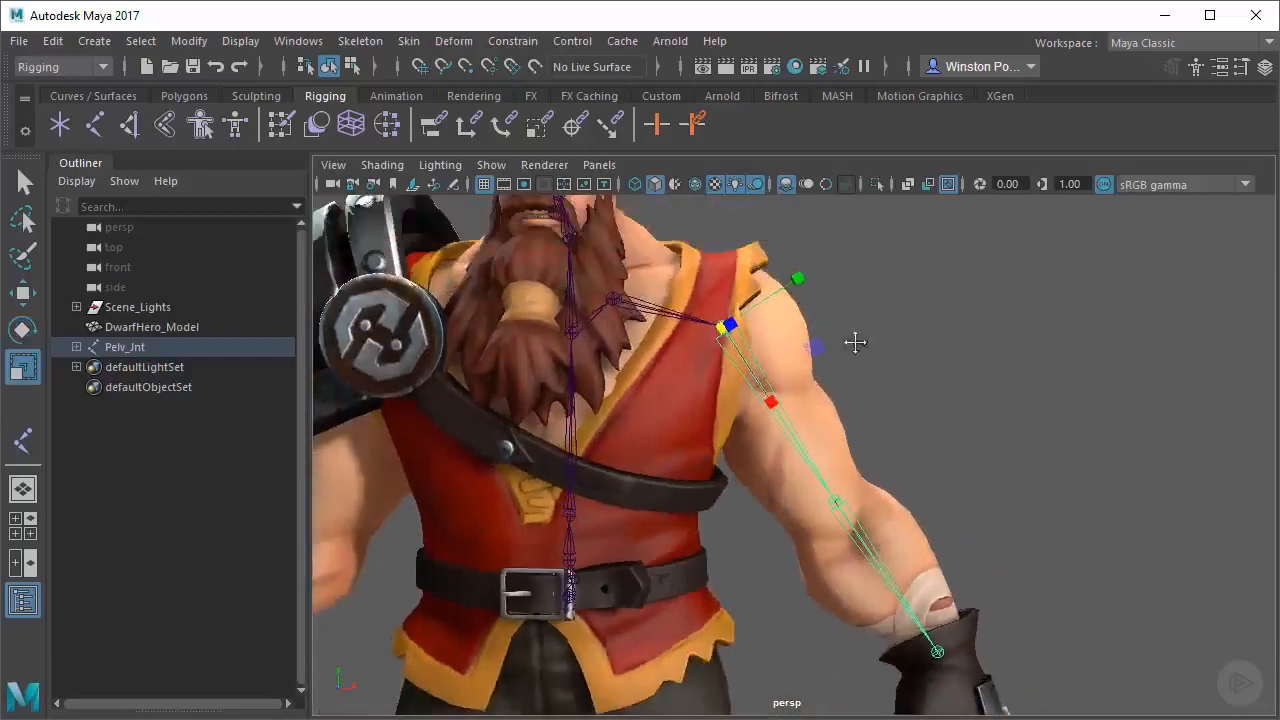
alt+drag(882, 343, 829, 349)
mouse_move(968, 389)
alt+mouse_down()
mouse_move(906, 409)
mouse_move(903, 480)
mouse_move(640, 397)
mouse_move(772, 332)
mouse_move(846, 394)
mouse_move(1086, 346)
alt+mouse_up()
key(w)
alt+right_drag(1086, 346, 880, 391)
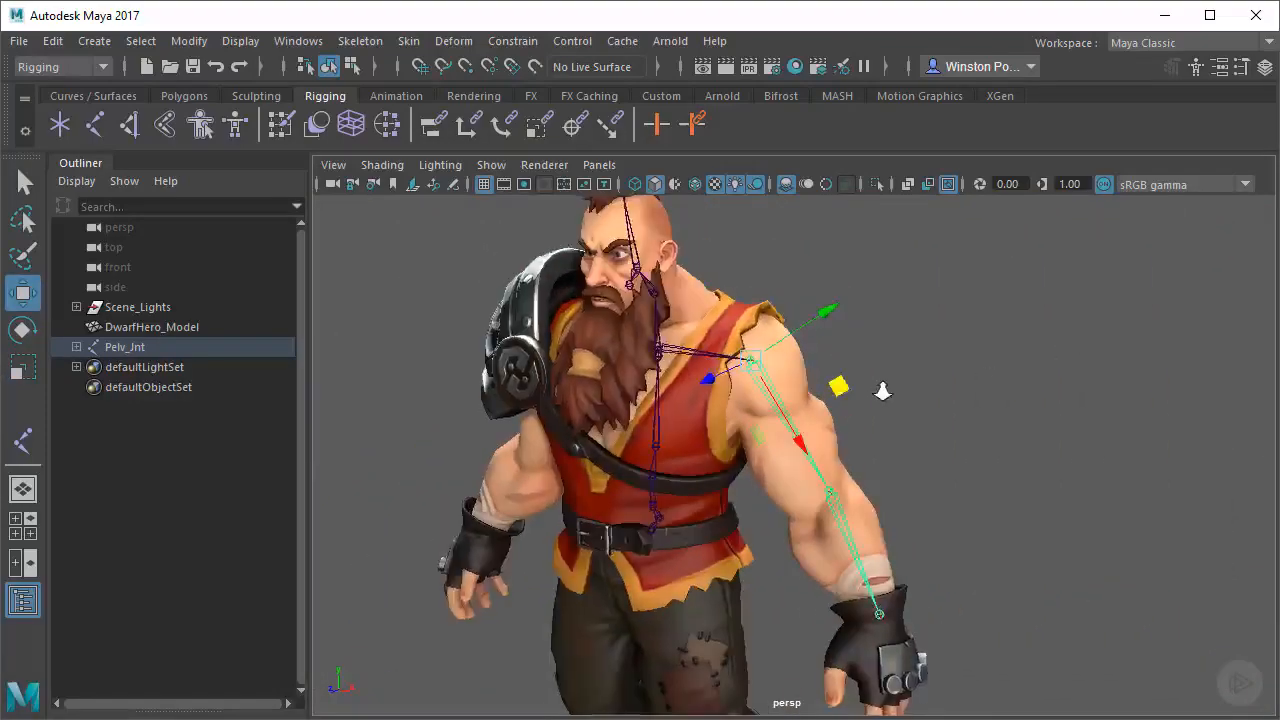
alt+middle_drag(680, 345, 815, 412)
mouse_move(815, 412)
alt+right_down()
mouse_move(893, 420)
mouse_move(806, 414)
alt+right_up()
In the enlarged side view, move the two spine joints below the chest joint upward while keeping the other joints in place
click(23, 526)
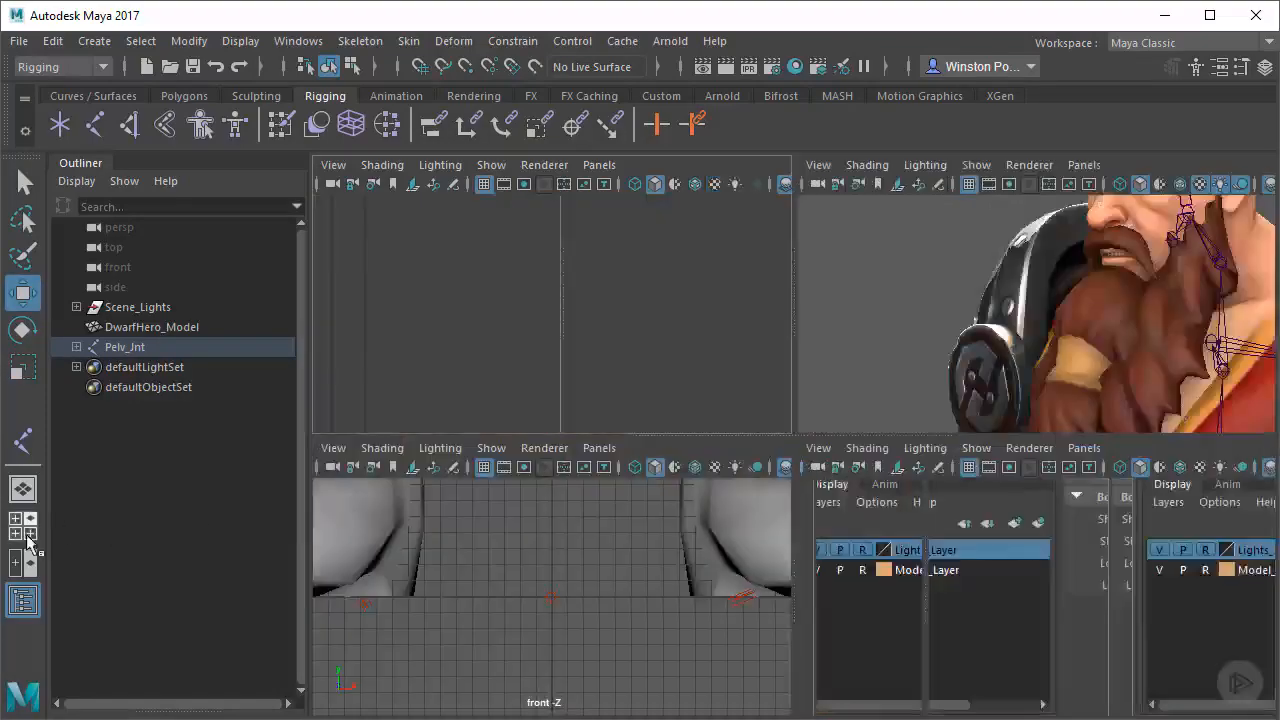
key(space)
alt+right_drag(1040, 558, 962, 608)
alt+middle_drag(962, 608, 822, 268)
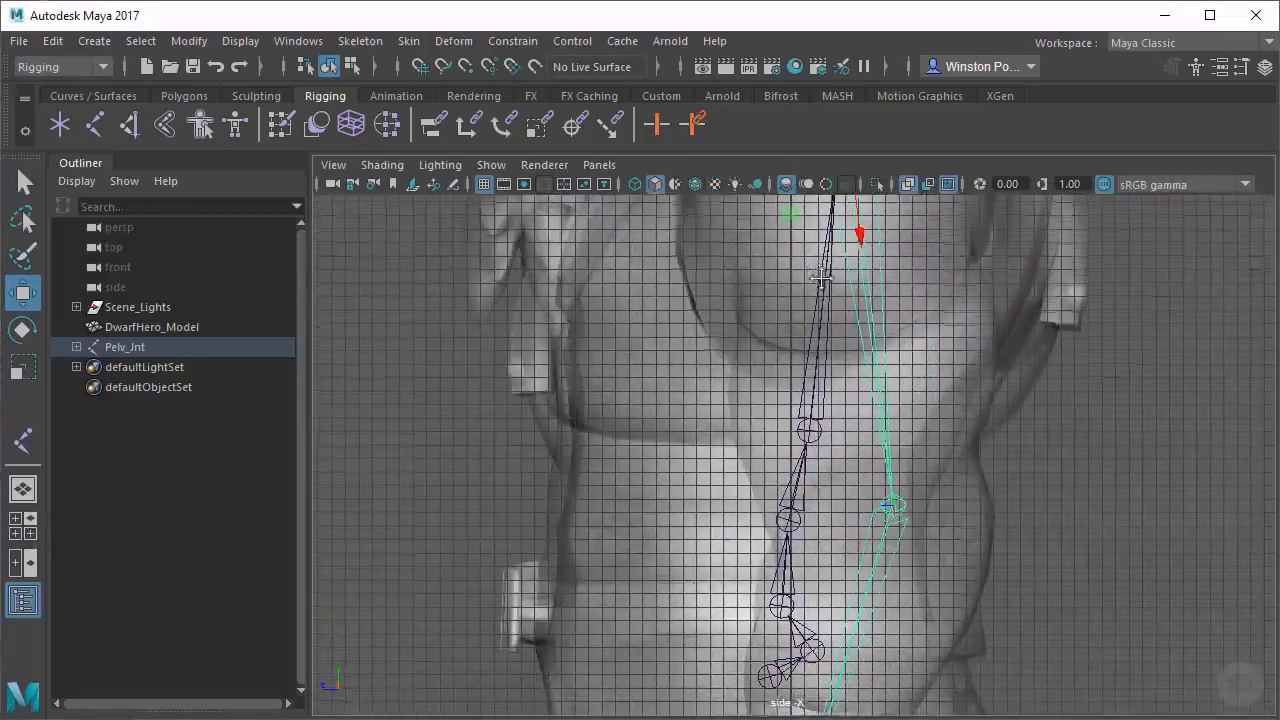
alt+middle_drag(820, 577, 824, 500)
alt+right_drag(824, 500, 884, 480)
alt+middle_drag(857, 332, 842, 466)
click(853, 423)
click(830, 462)
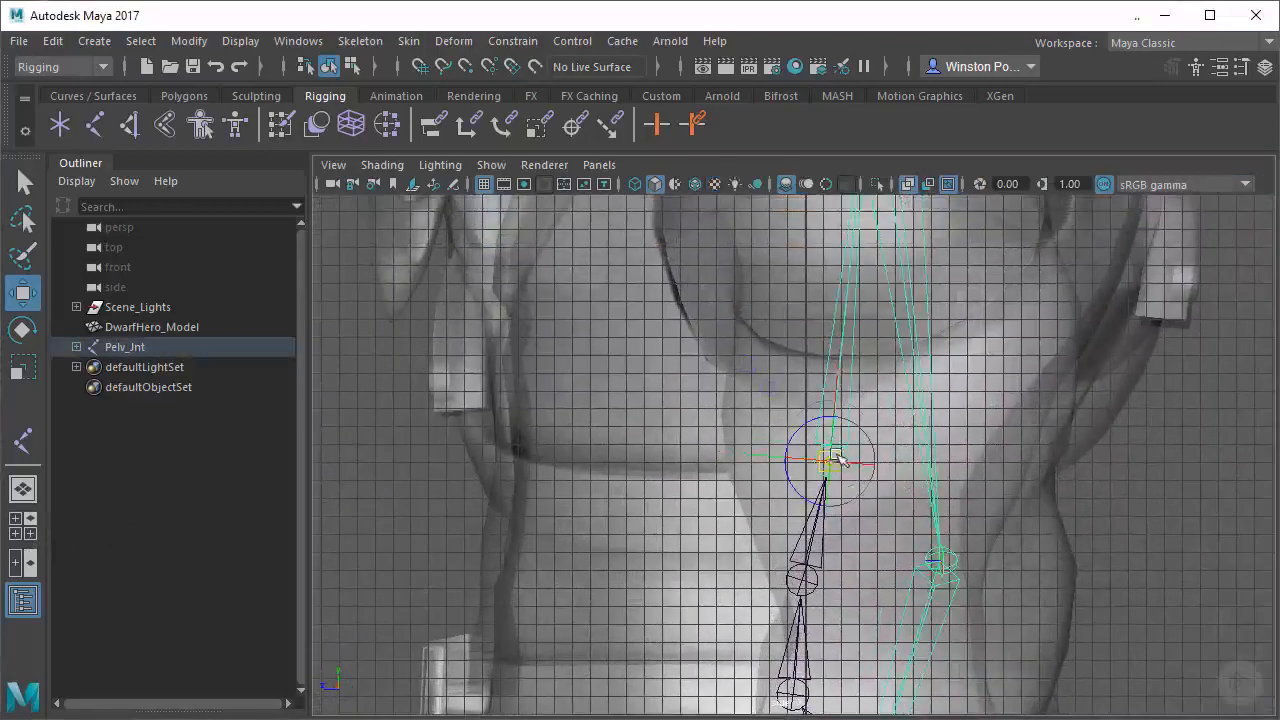
alt+middle_drag(848, 587, 860, 519)
click(834, 522)
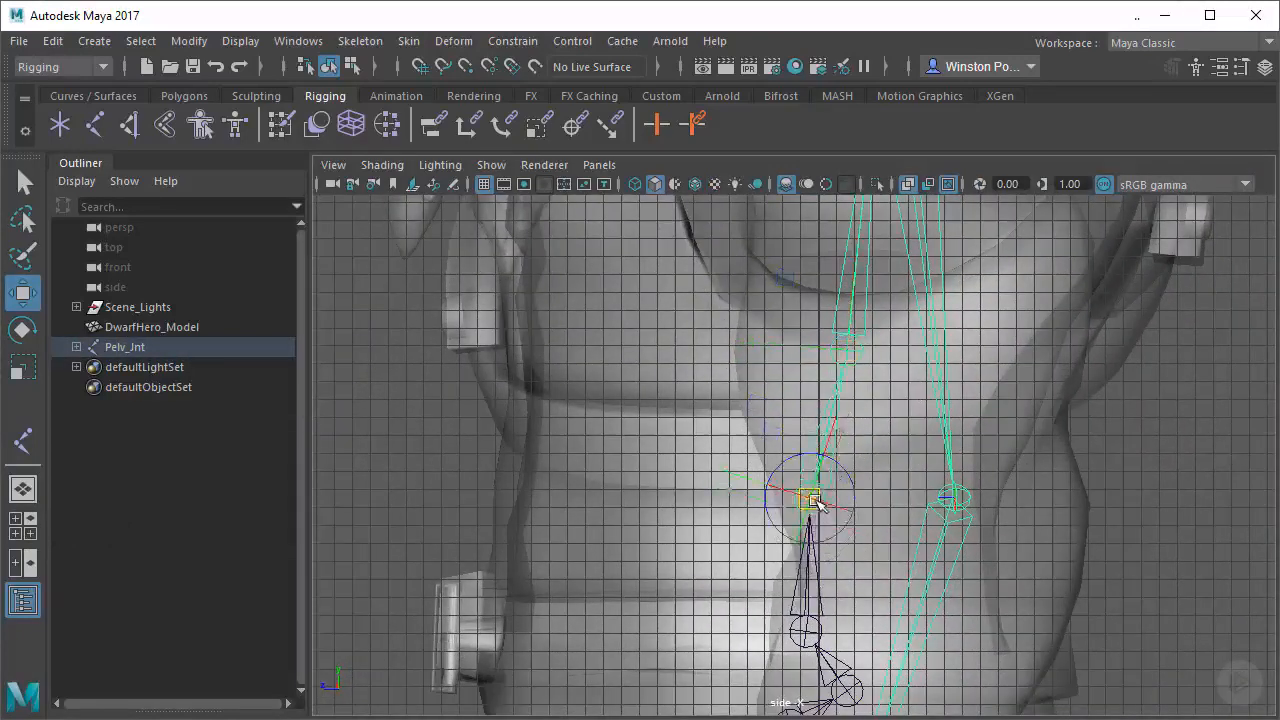
alt+middle_drag(818, 478, 884, 442)
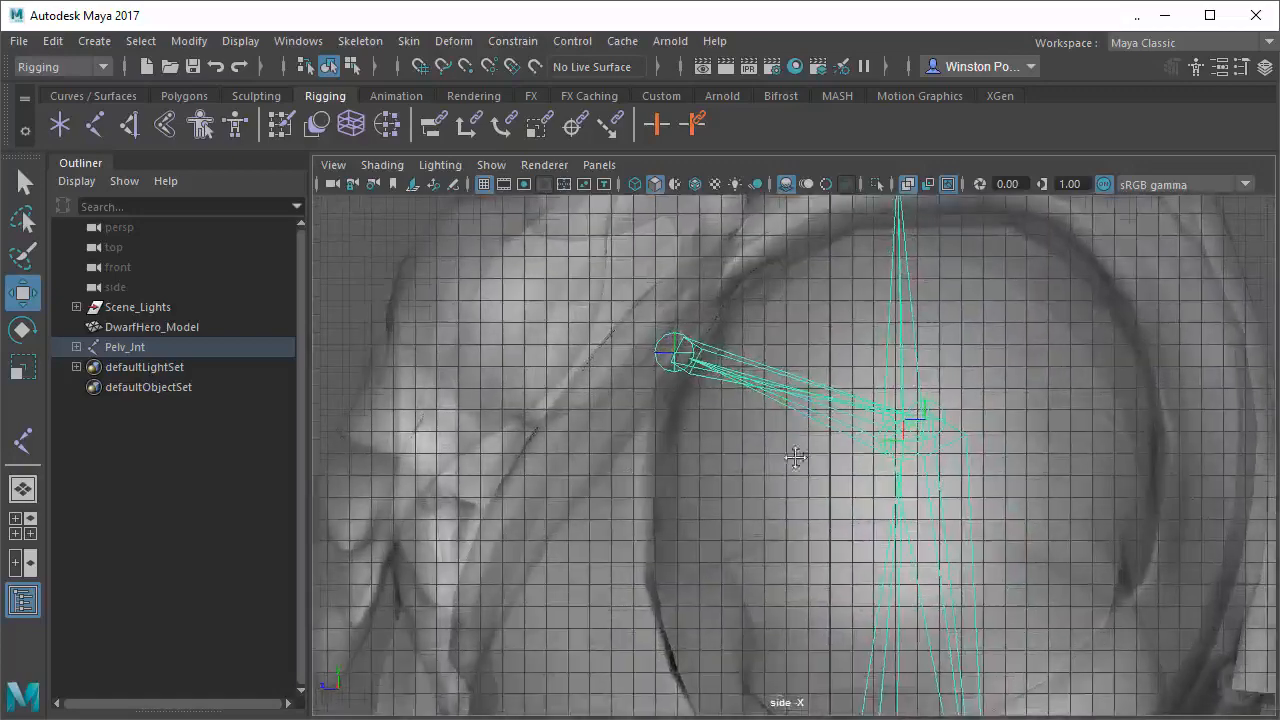
Lower the clavicle joint slightly and move the chest spine joint it is attached to farther down
alt+middle_drag(728, 377, 703, 398)
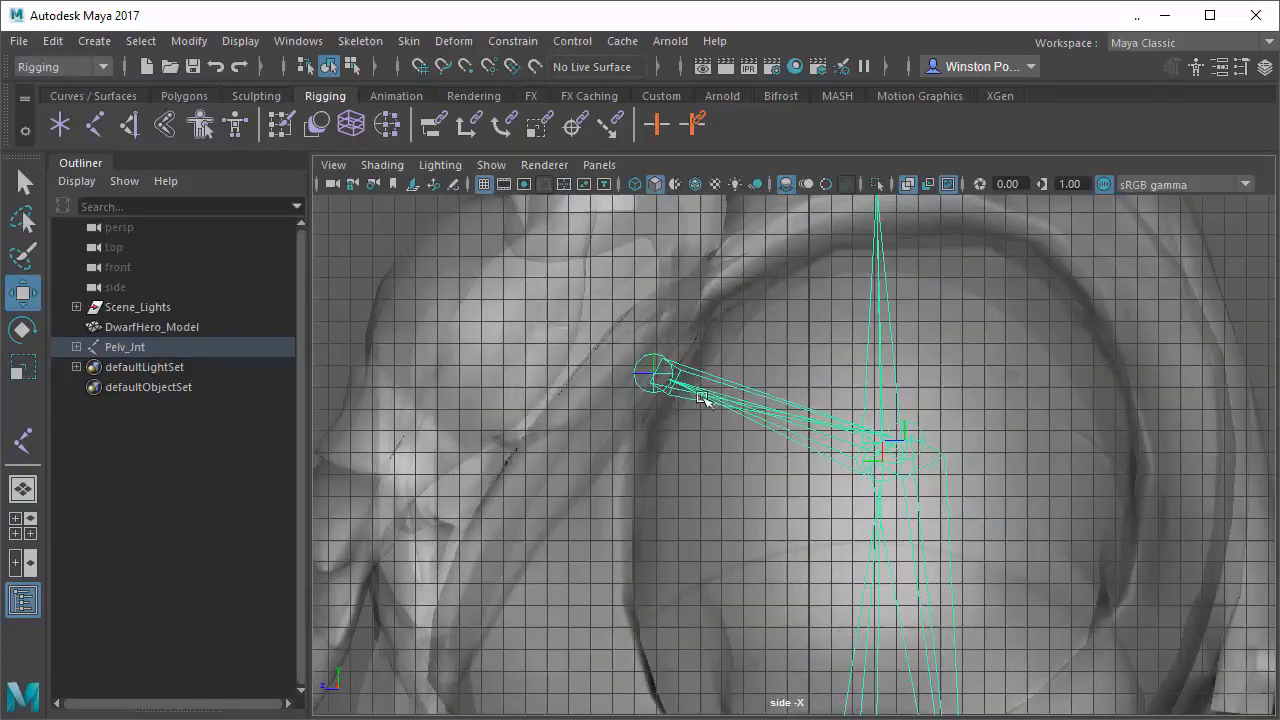
click(675, 410)
click(659, 376)
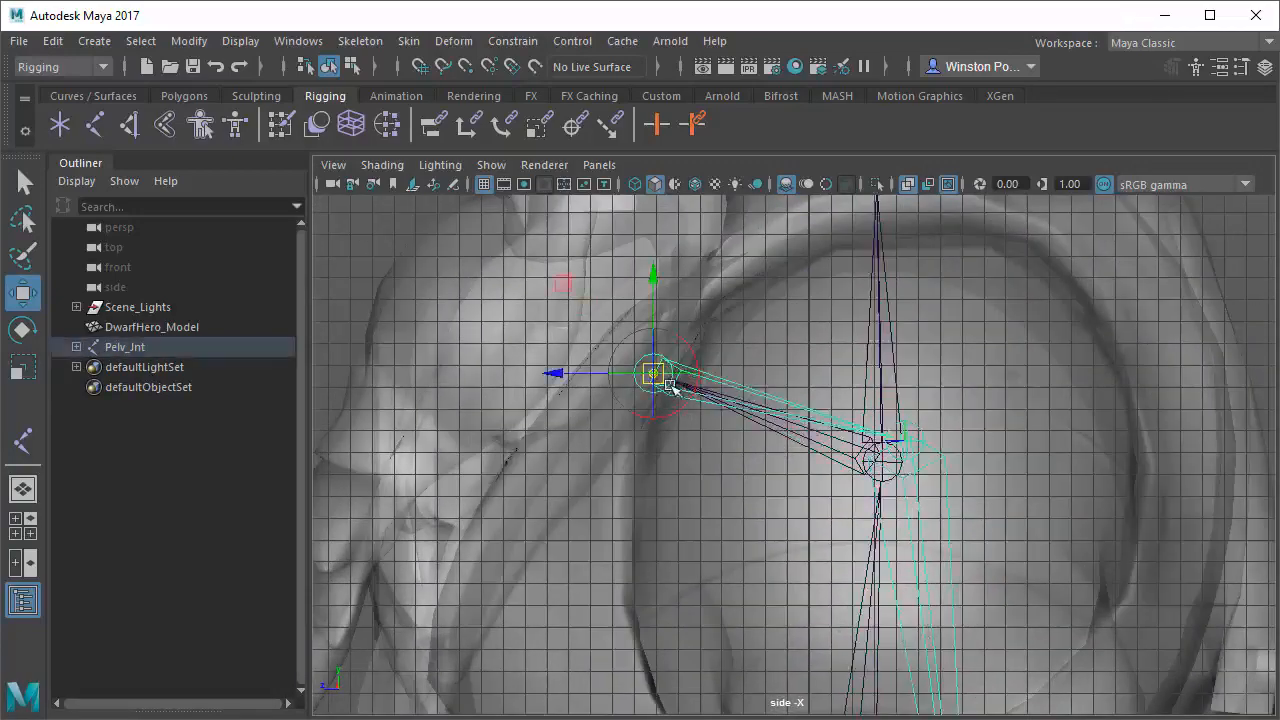
click(881, 480)
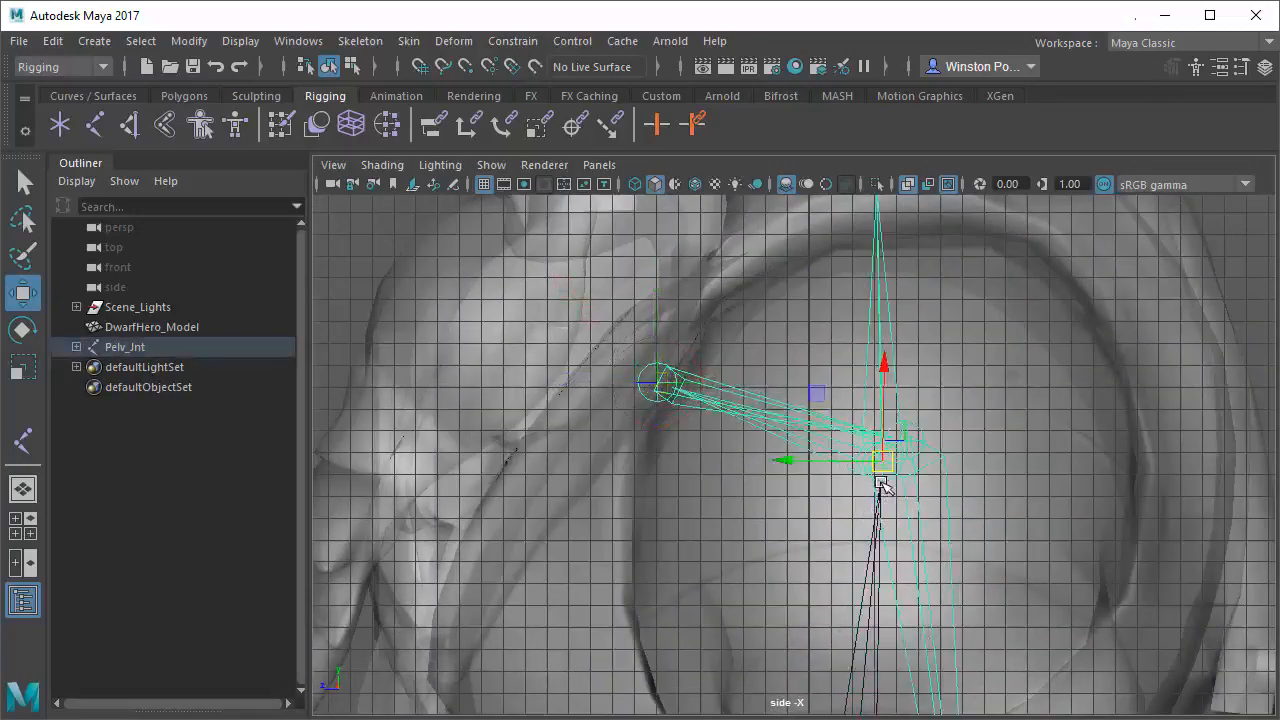
drag(890, 470, 880, 509)
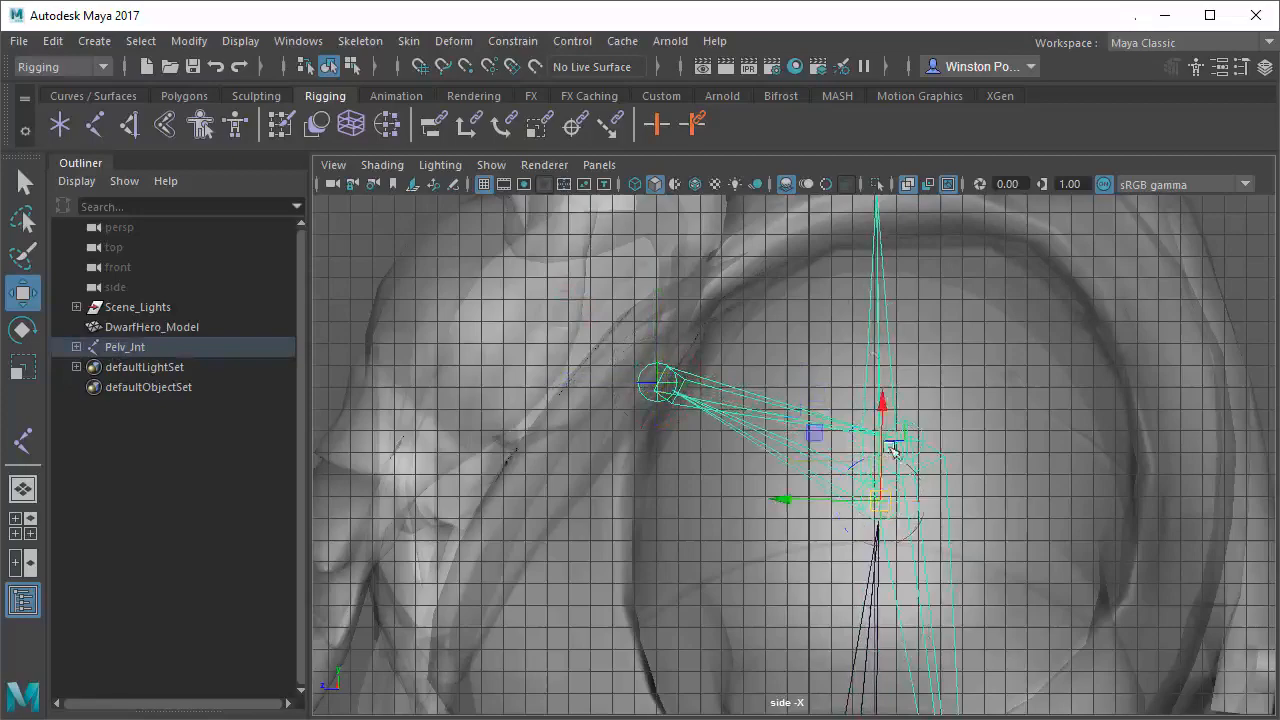
Return to the perspective view and inspect the arm skeleton down to the wrist, along with both hands of the model
key(space)
key(space)
alt+drag(1051, 366, 889, 400)
alt+middle_drag(889, 400, 801, 393)
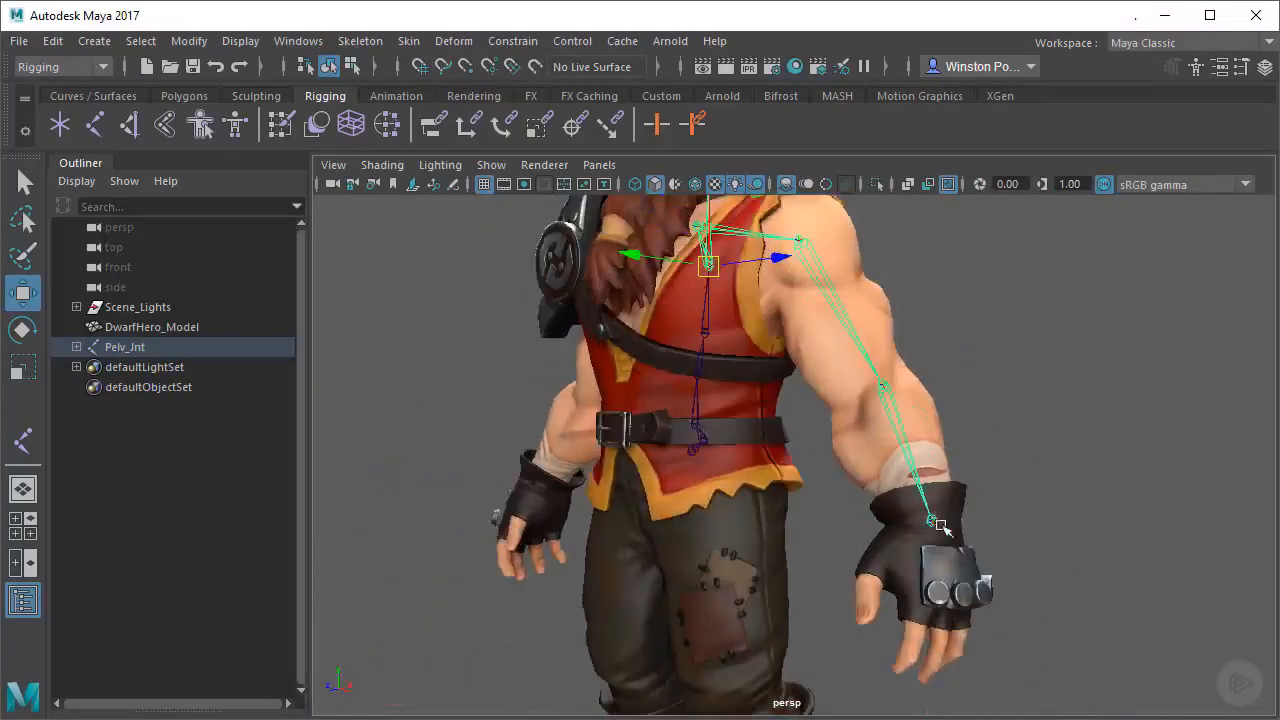
alt+drag(931, 529, 908, 490)
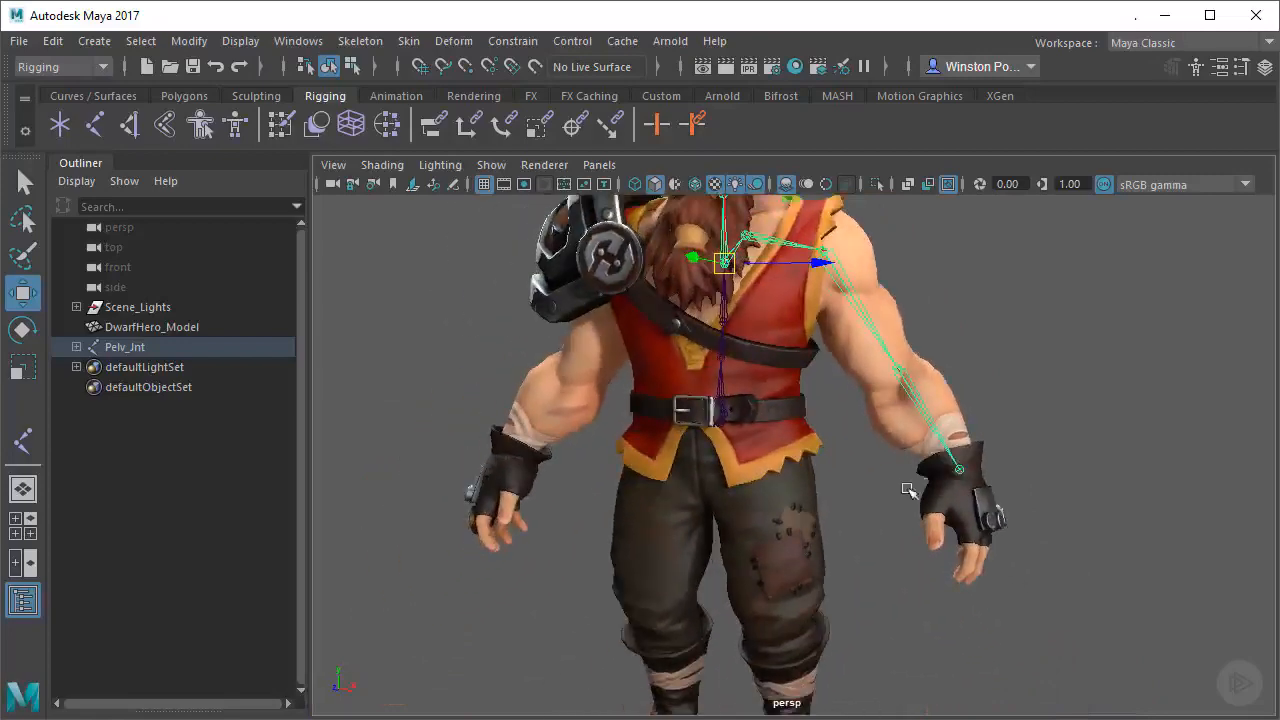
alt+middle_drag(779, 407, 766, 448)
alt+right_drag(766, 448, 879, 466)
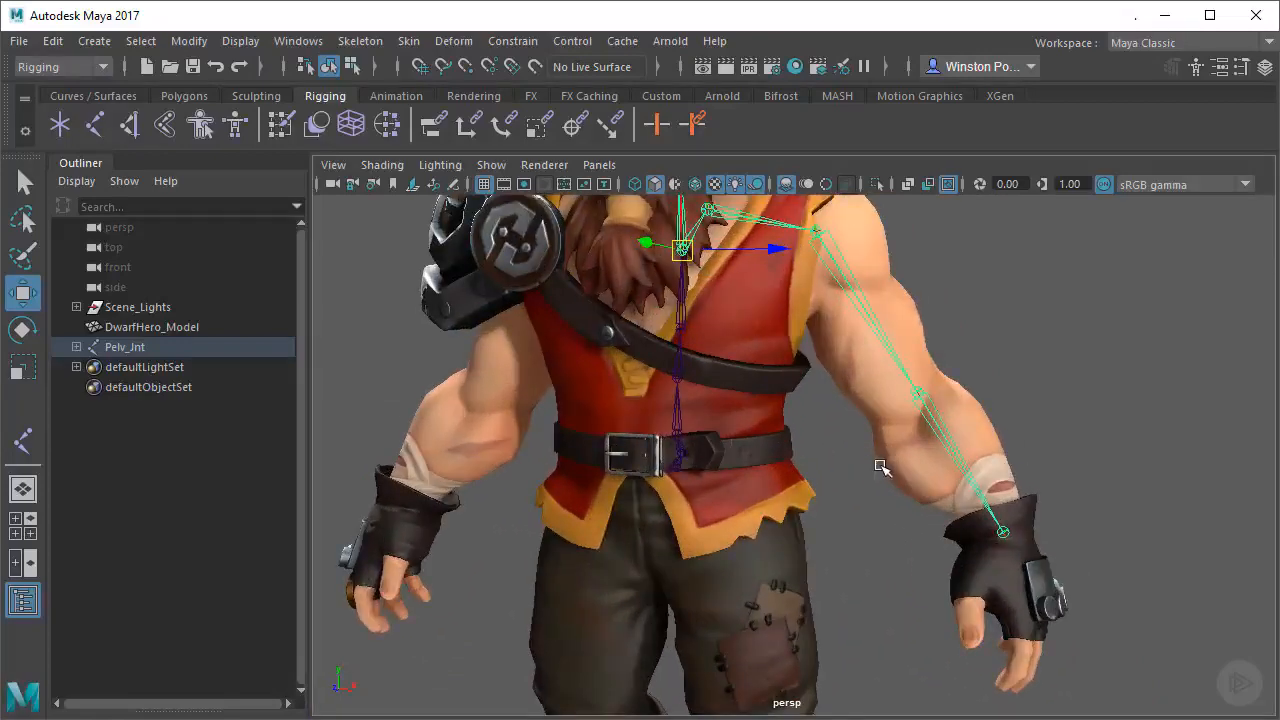
alt+drag(879, 466, 875, 484)
alt+drag(948, 582, 929, 540)
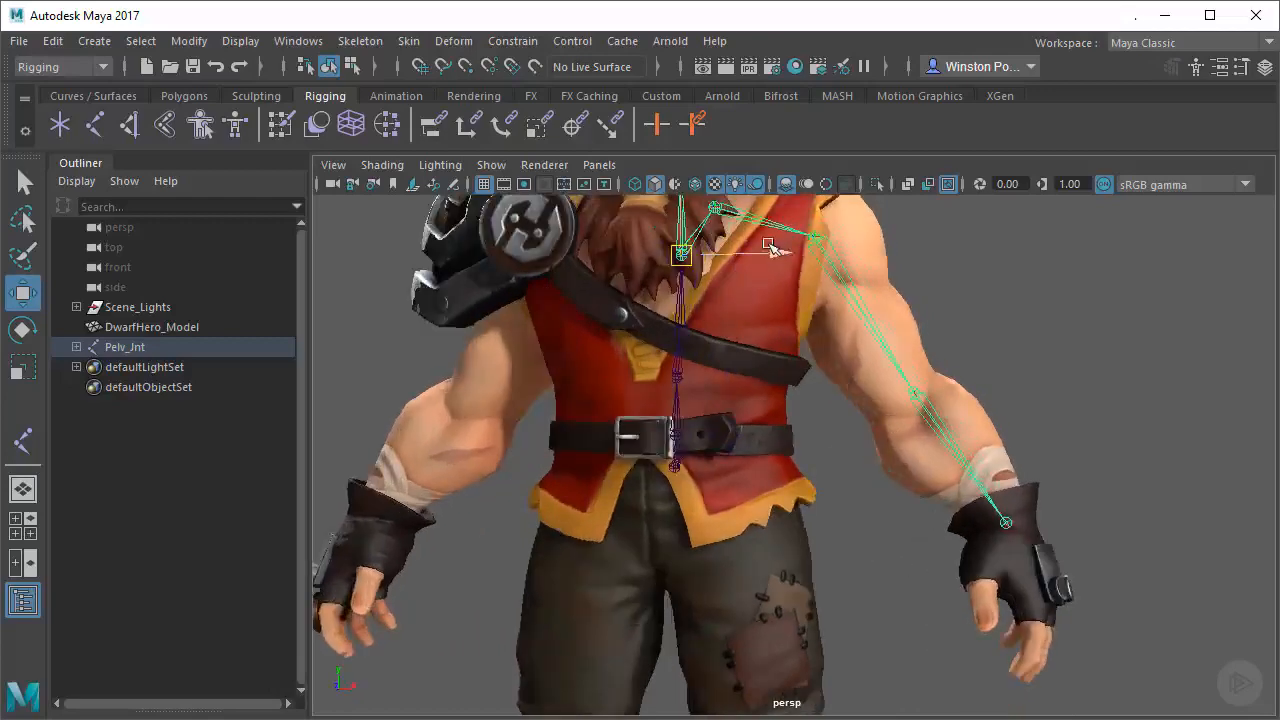
alt+middle_drag(980, 580, 1018, 512)
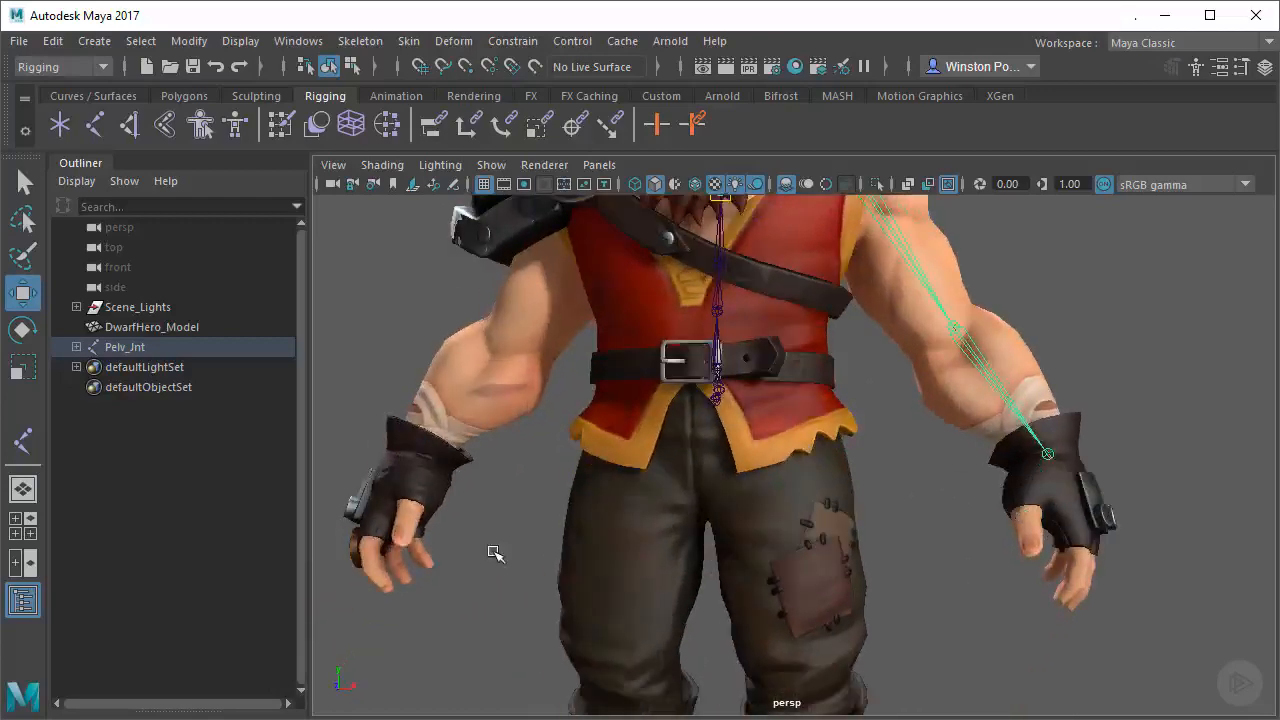
alt+drag(745, 627, 833, 533)
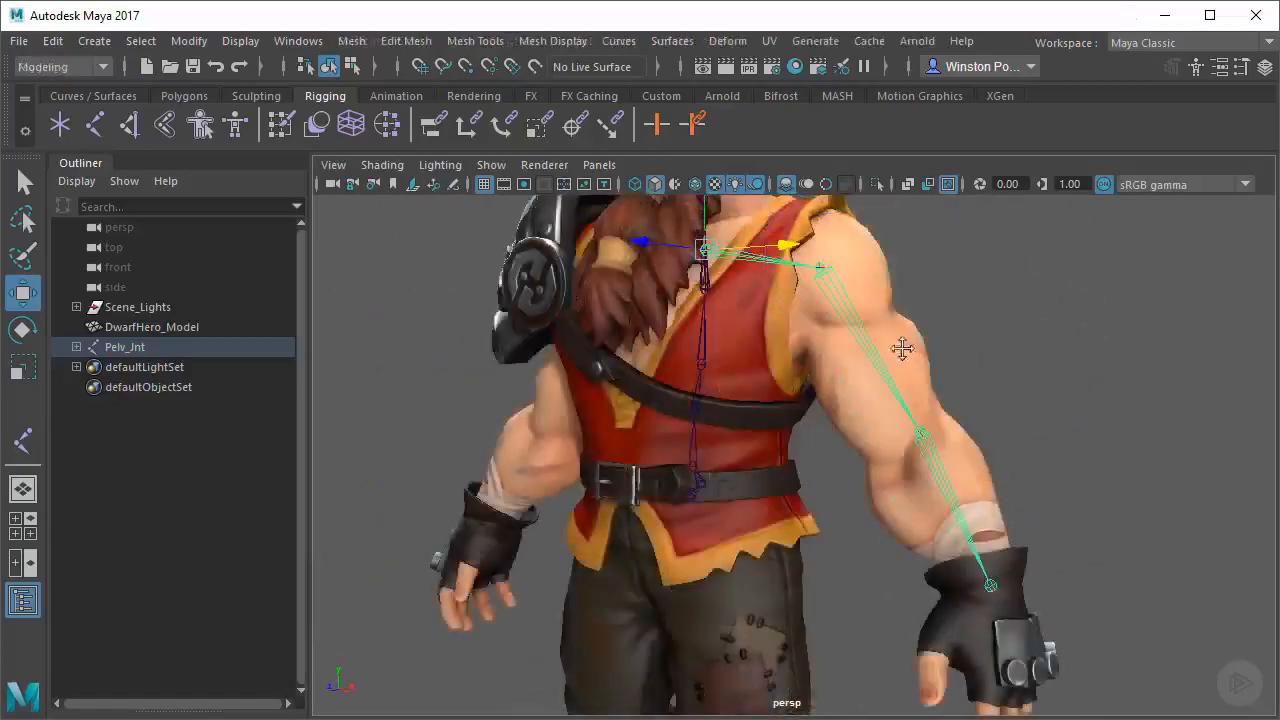
Examine the clavicle joint's placement between the spine and the left shoulder from several angles
alt+drag(902, 348, 731, 449)
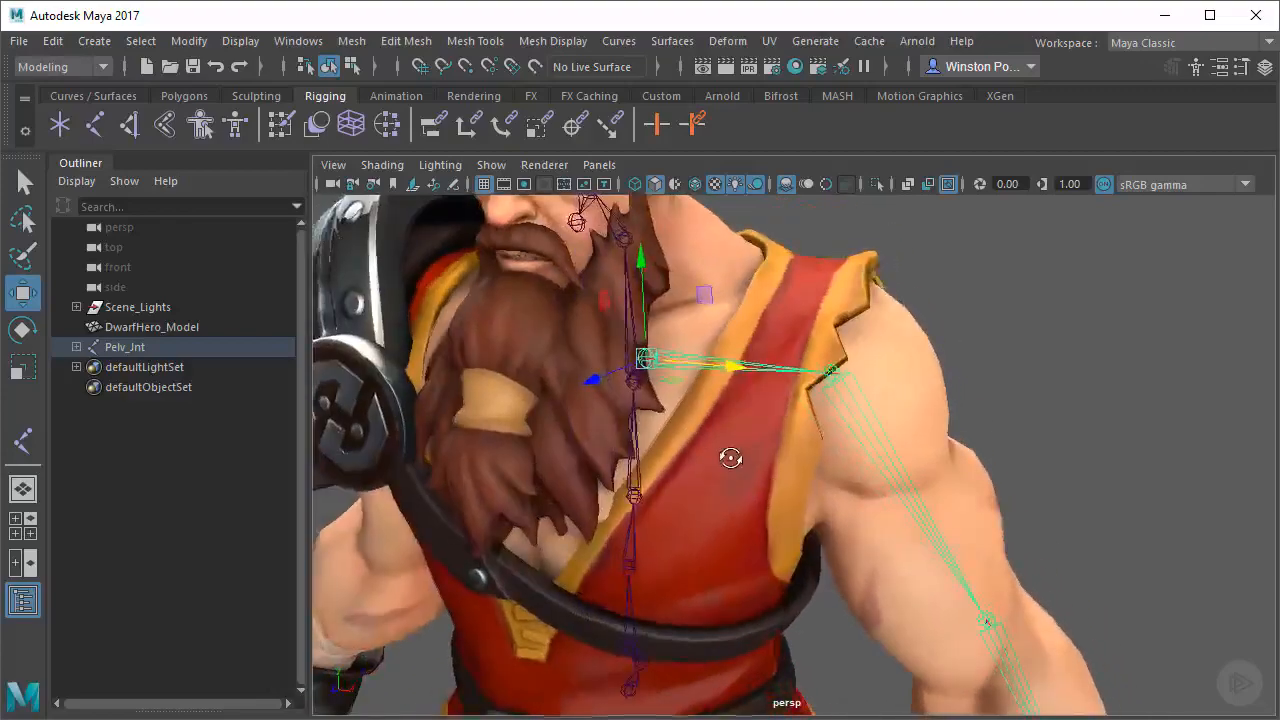
alt+drag(840, 451, 814, 410)
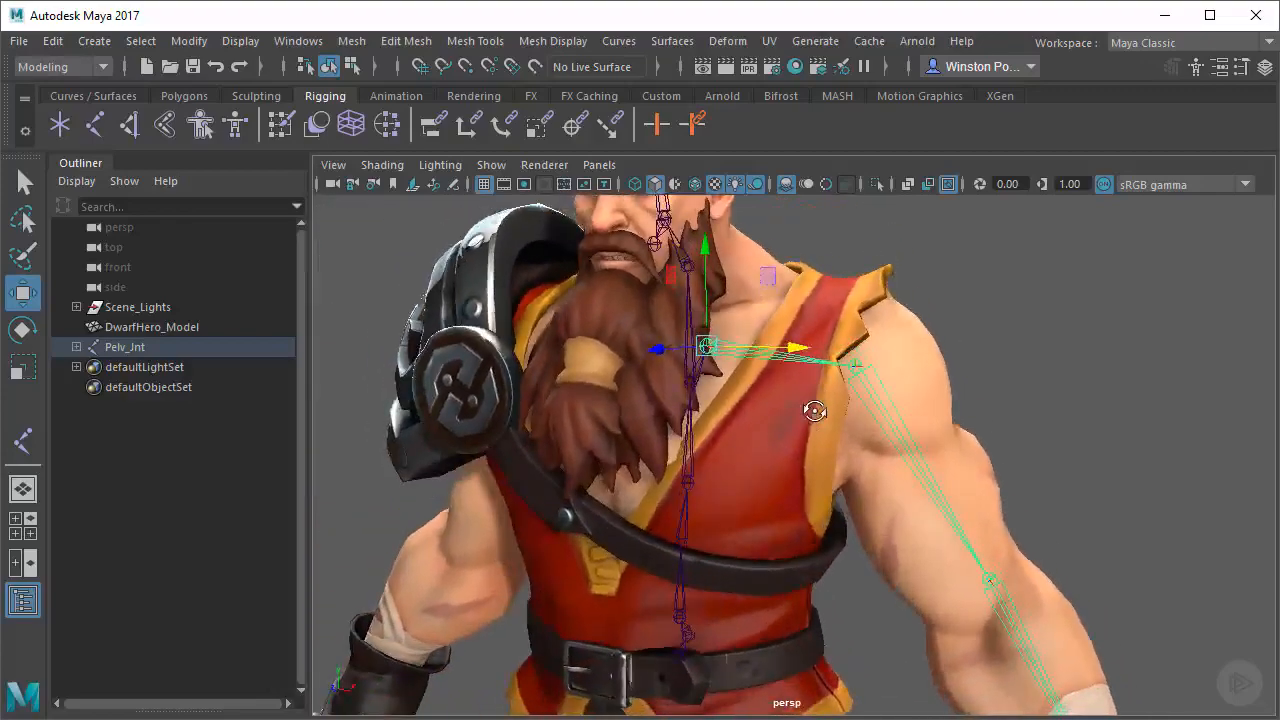
alt+right_drag(1020, 462, 917, 443)
alt+middle_drag(917, 443, 920, 400)
alt+drag(920, 400, 893, 420)
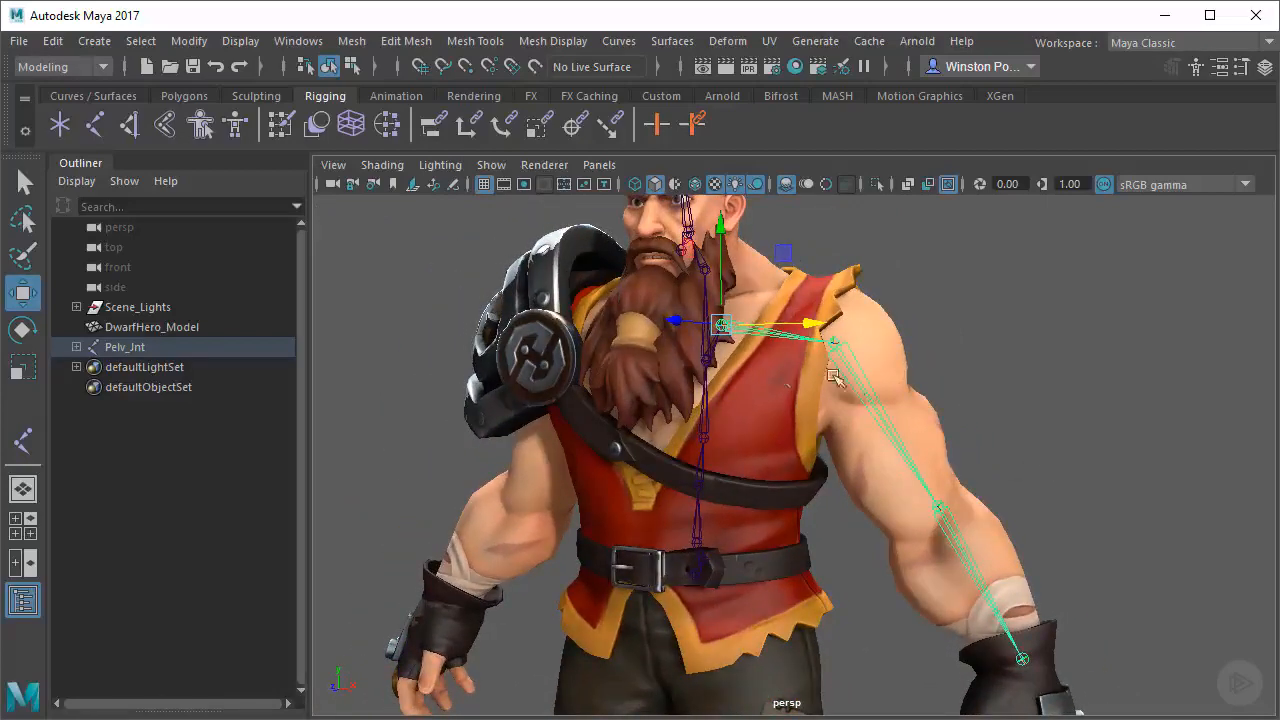
alt+middle_drag(852, 387, 872, 429)
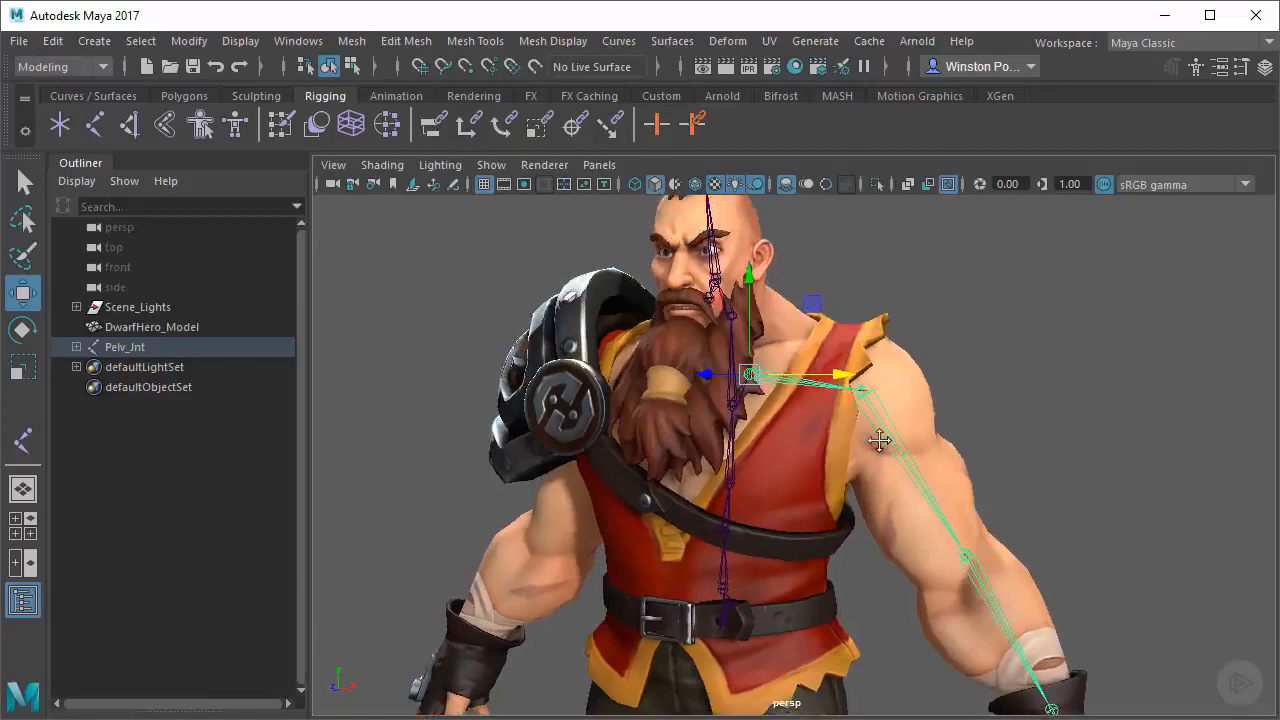
Show the Channel Box and rename the selected left clavicle joint as L_Clav_Jnt
alt+middle_drag(880, 440, 902, 461)
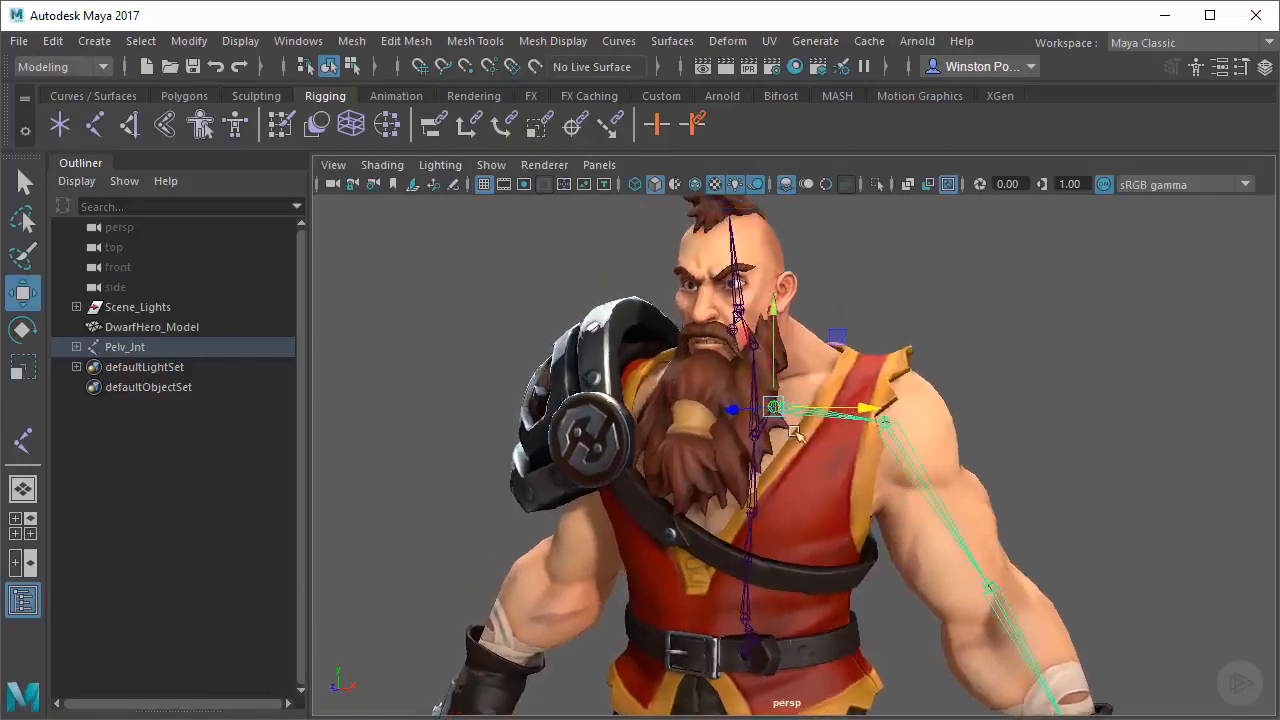
alt+drag(852, 468, 880, 478)
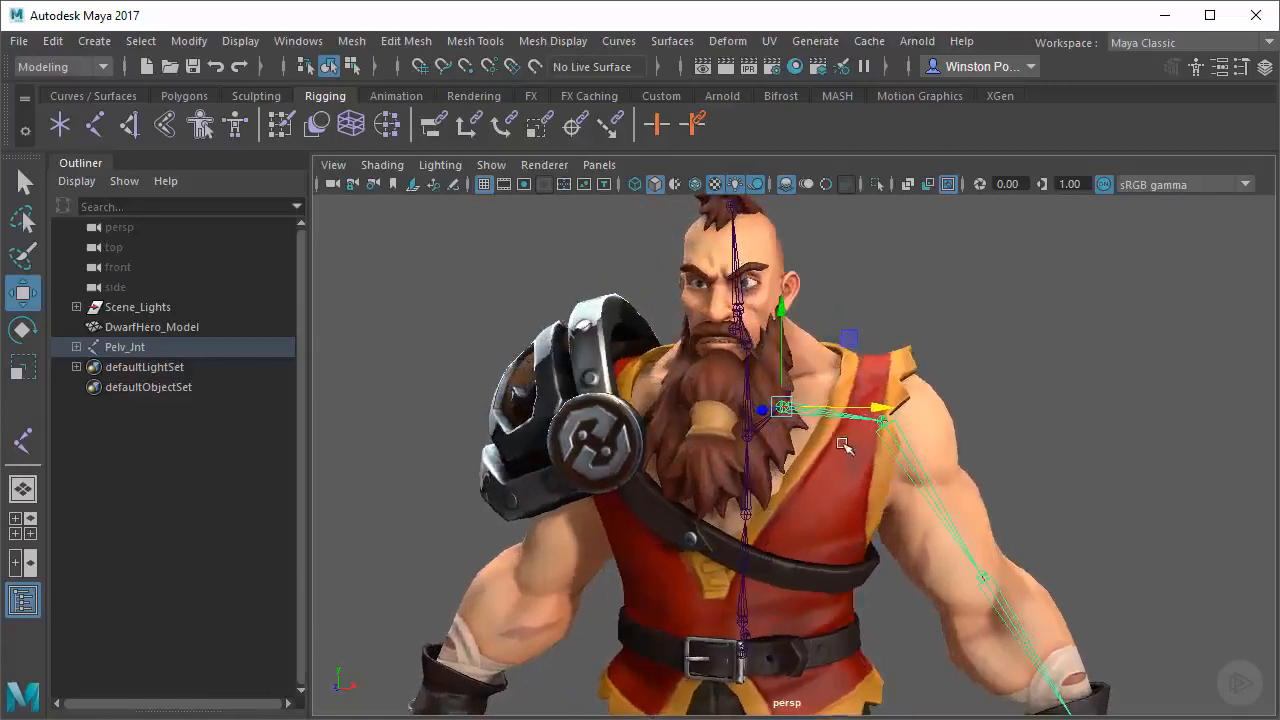
scroll(882, 485, up, 5)
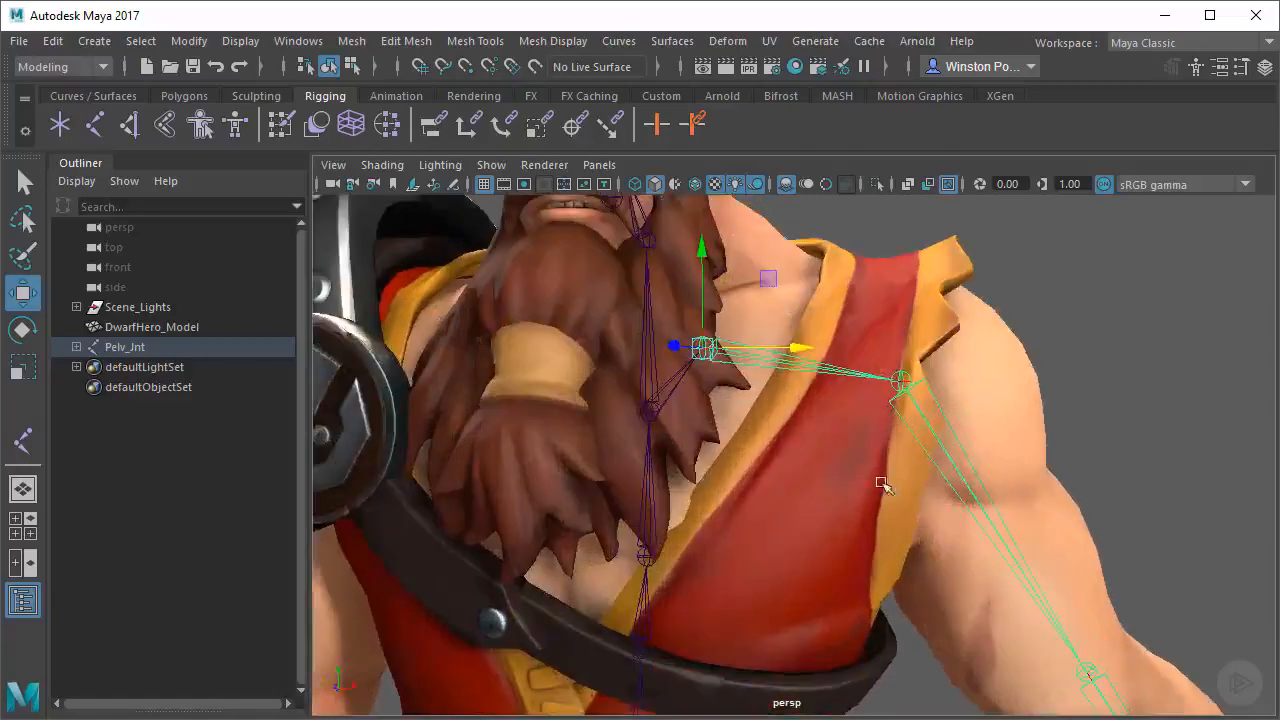
scroll(868, 500, down, 3)
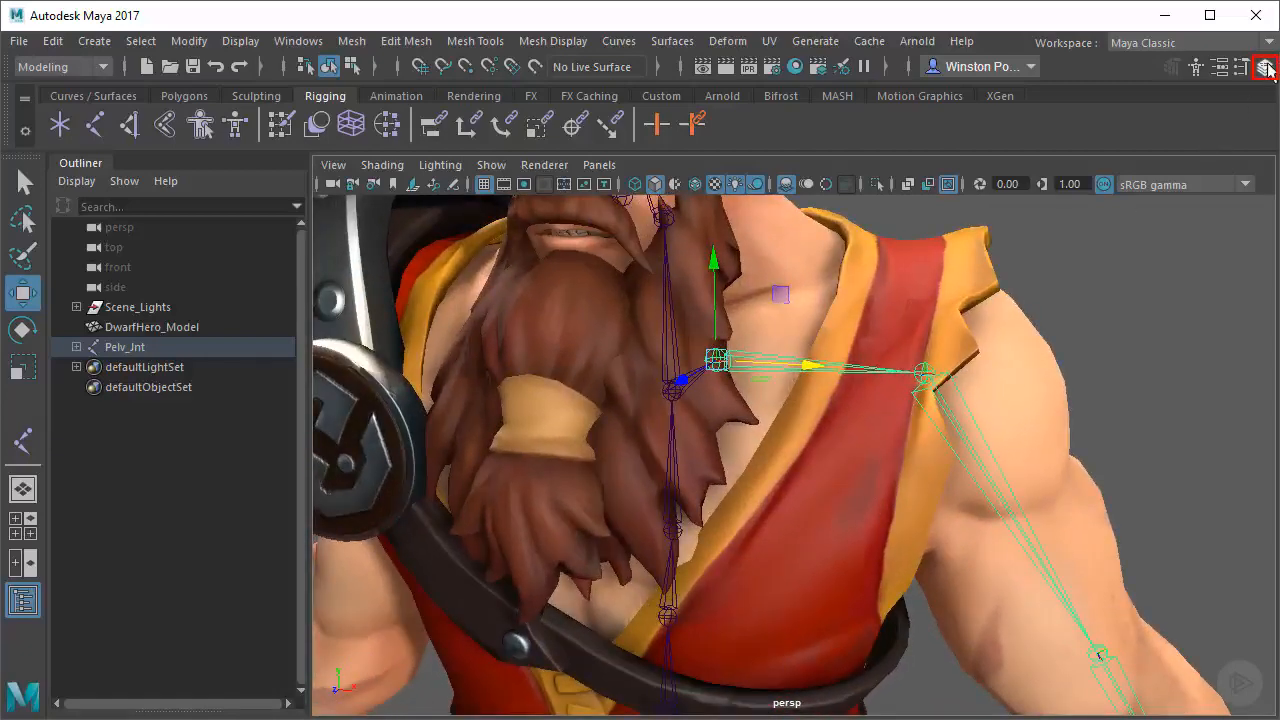
click(1265, 67)
alt+middle_drag(614, 411, 657, 417)
alt+right_drag(657, 417, 693, 431)
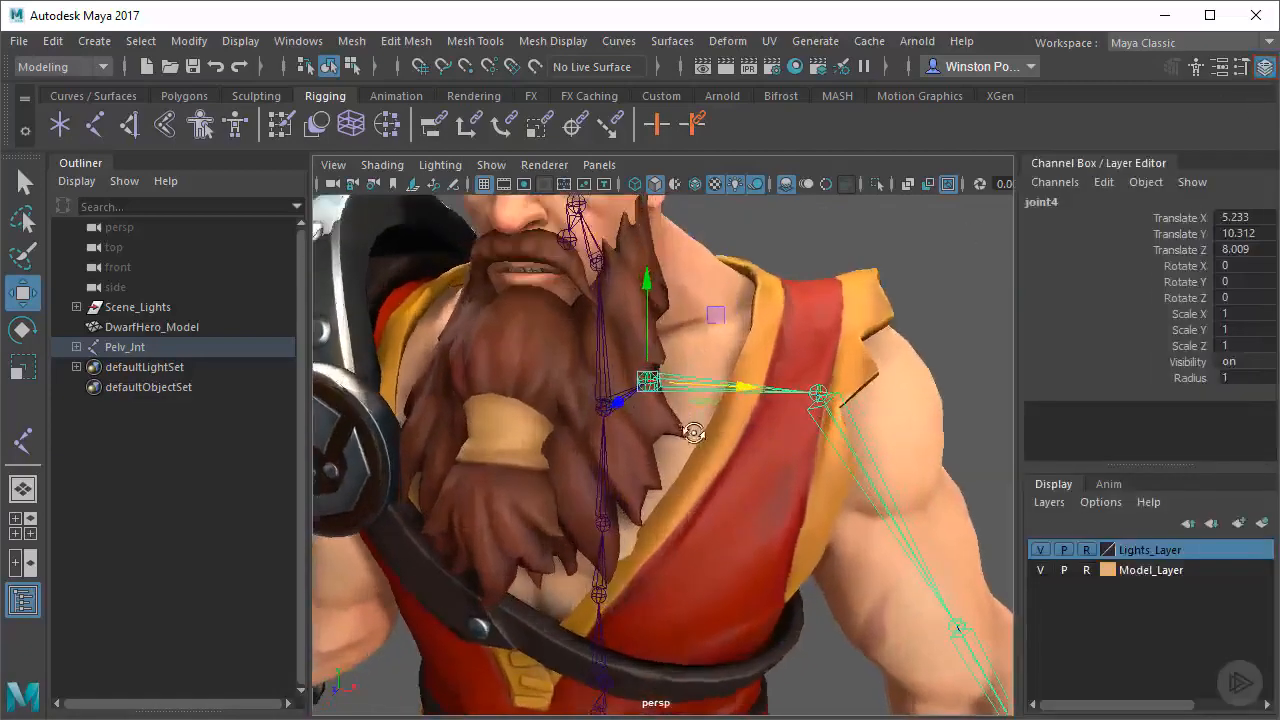
alt+drag(693, 431, 713, 429)
click(1120, 201)
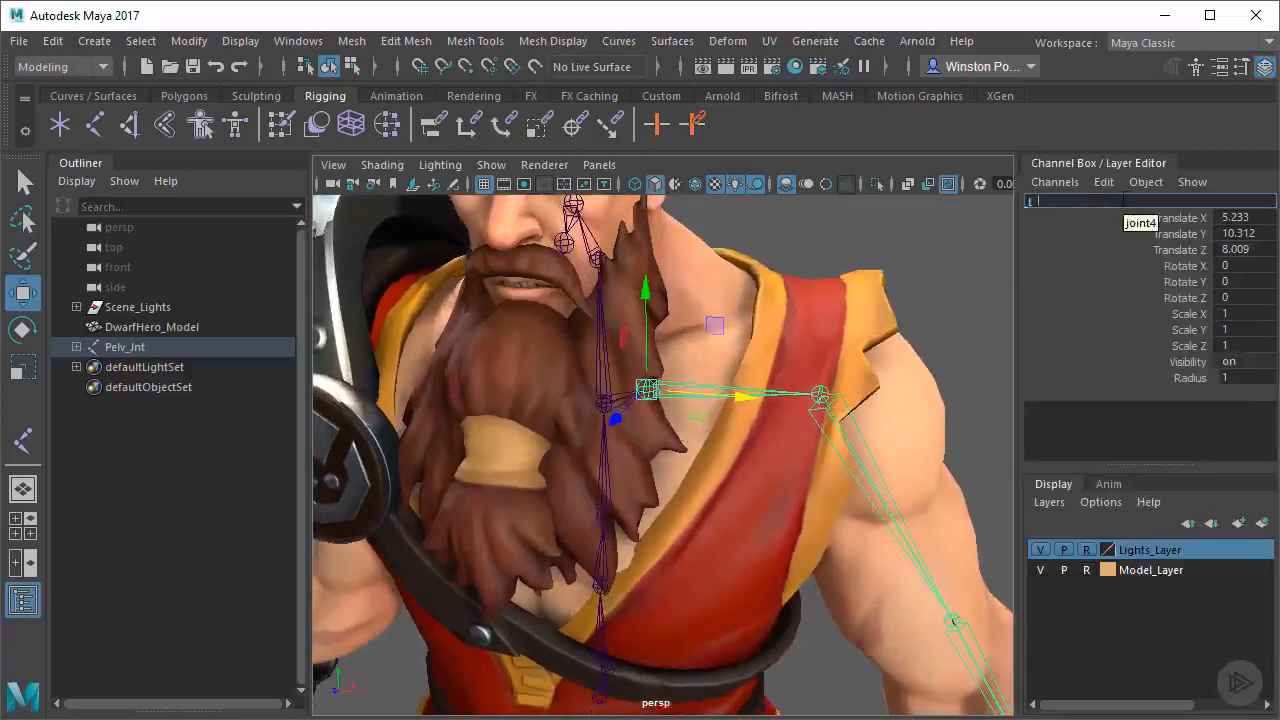
text(L_Clav_Jnt)
key(Return)
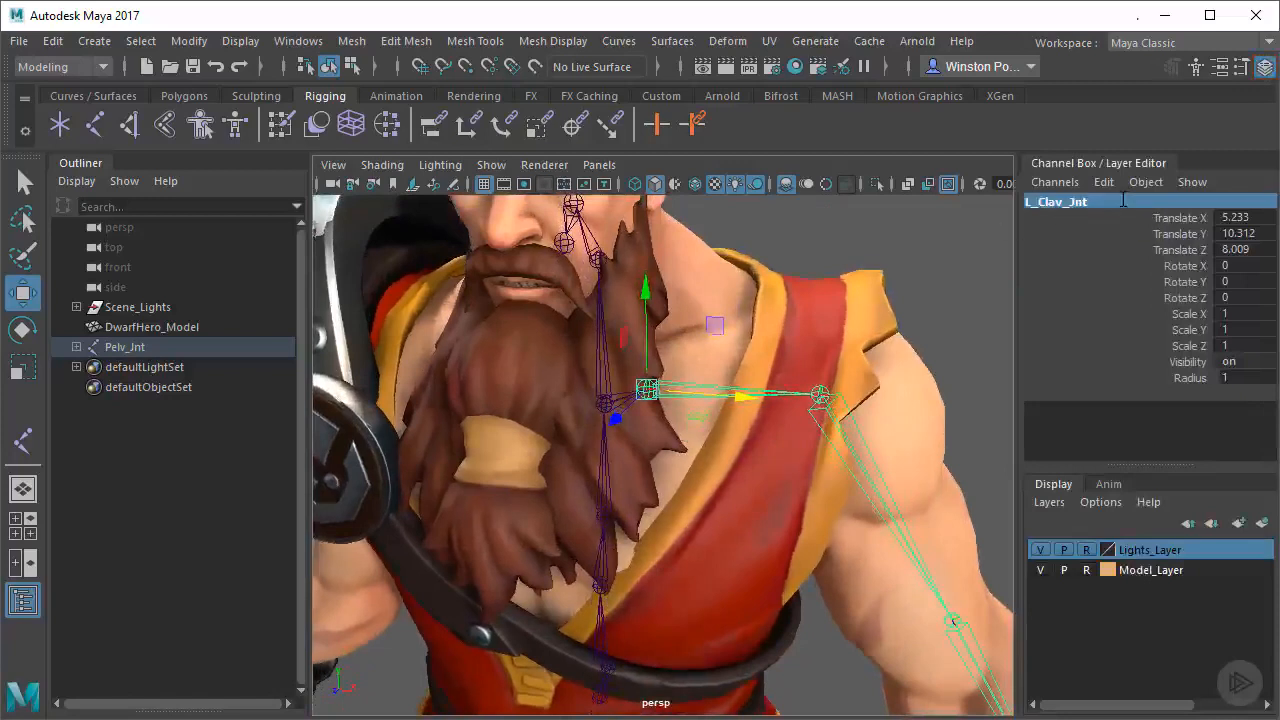
Select the shoulder joint below the clavicle in the hierarchy and rename it as L_Shoulder_Jnt
key(Down)
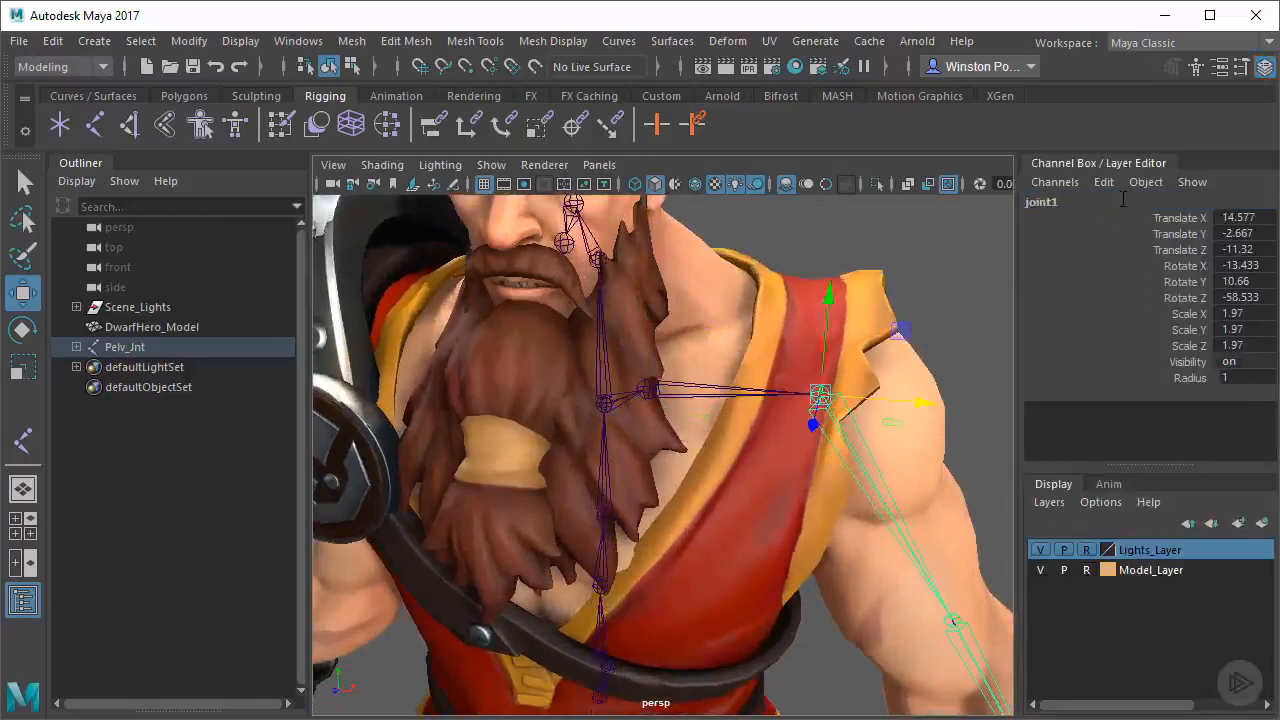
click(1115, 204)
text(L)
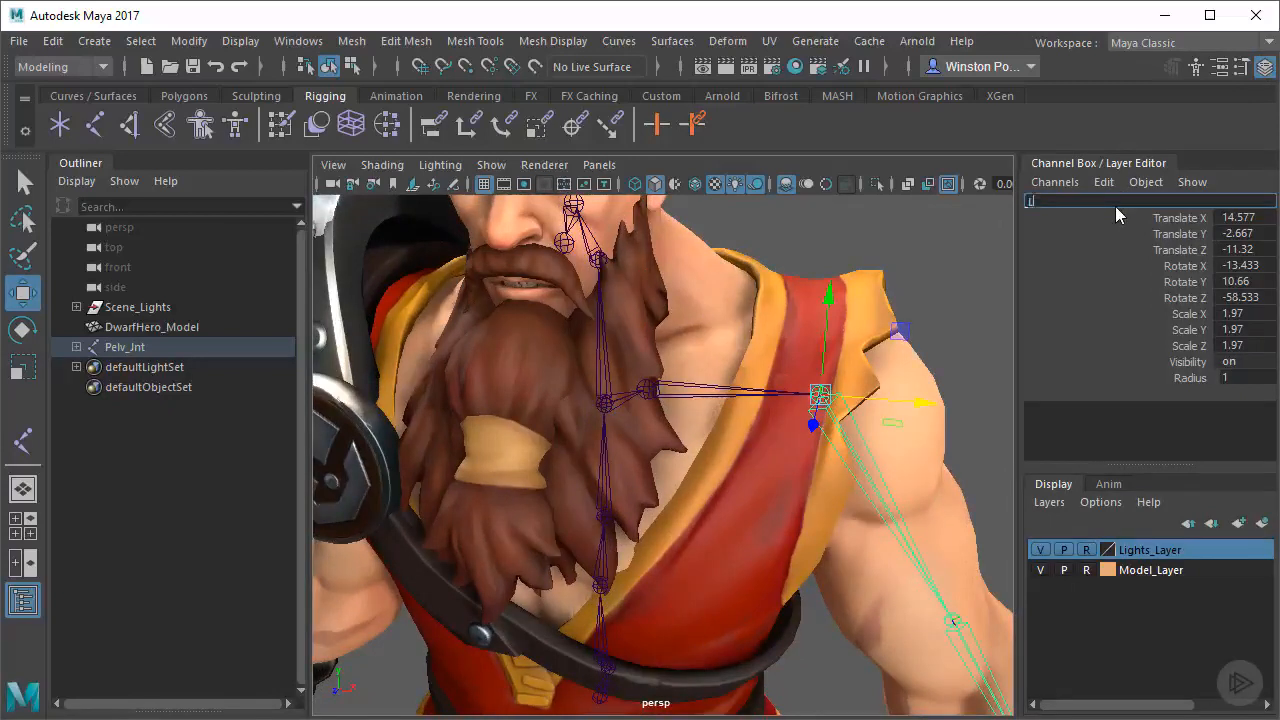
text(_Shoulder_Jnt)
key(Return)
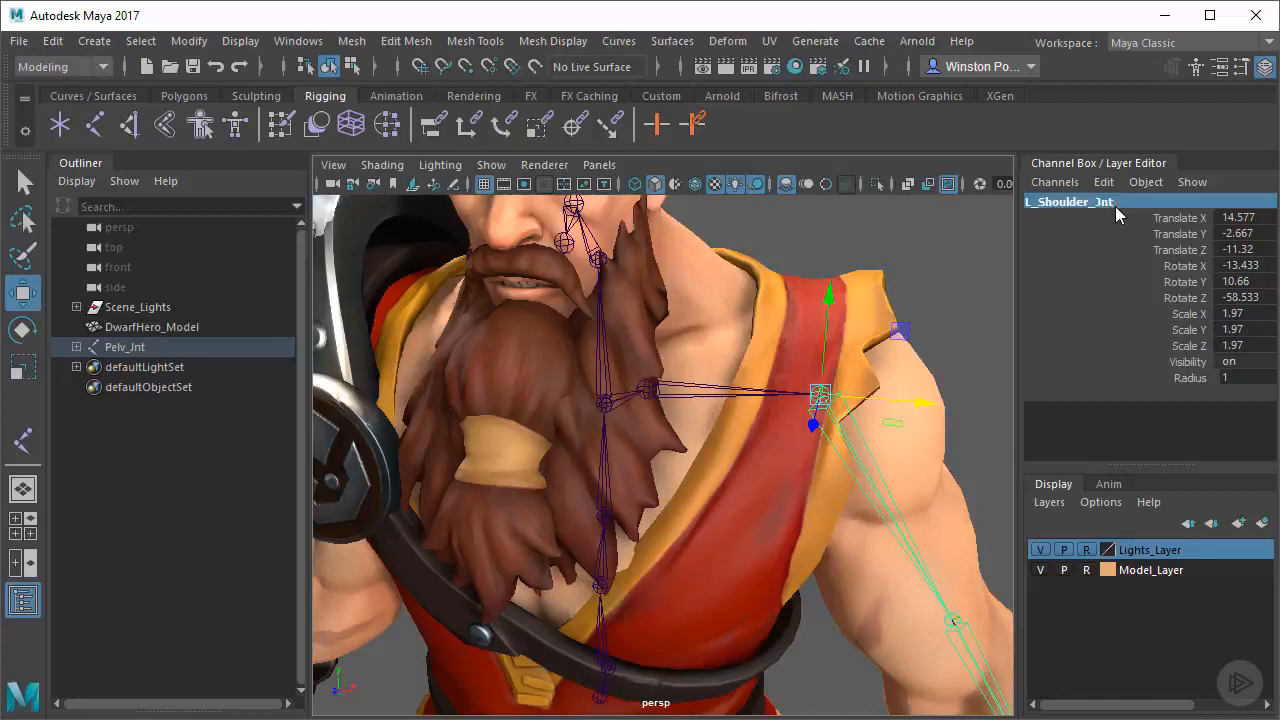
Select the elbow joint below the shoulder in the hierarchy and rename it as L_Elbow_Jnt
key(Down)
click(1115, 206)
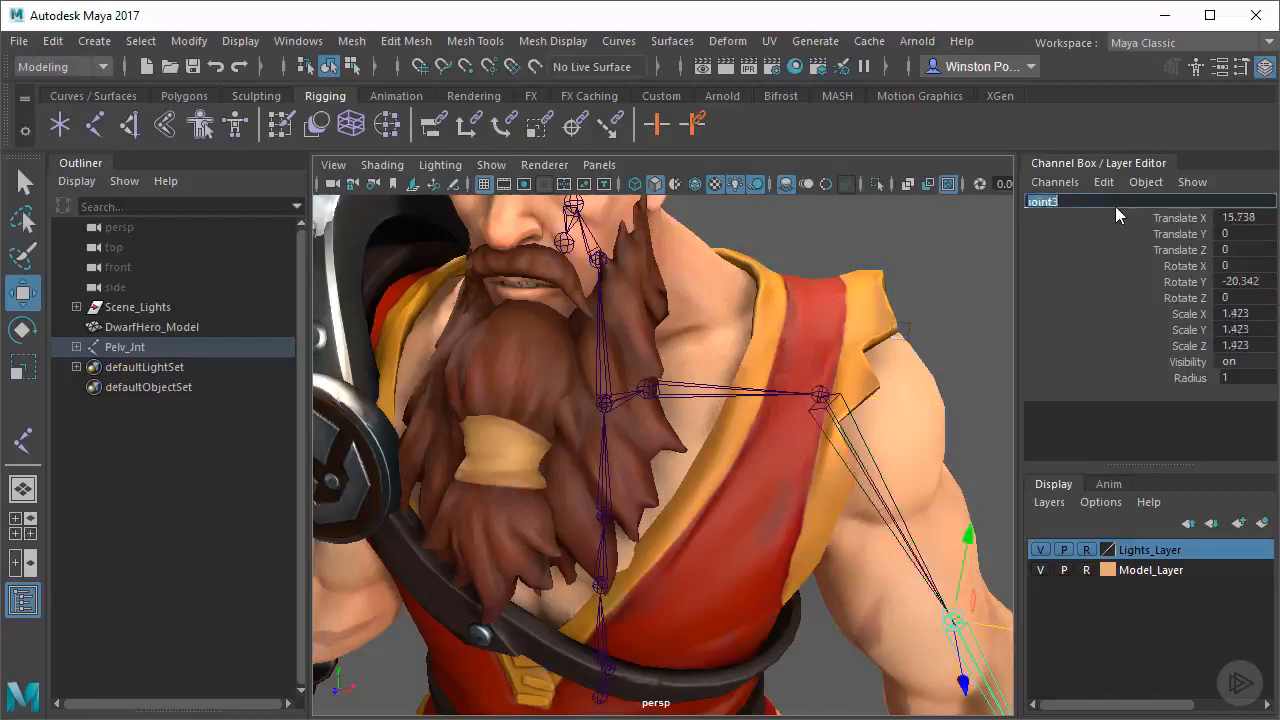
text(L_Elbow_J)
key(Return)
Select the wrist joint at the end of the arm chain and rename it as L_Wrist_Jnt
key(Down)
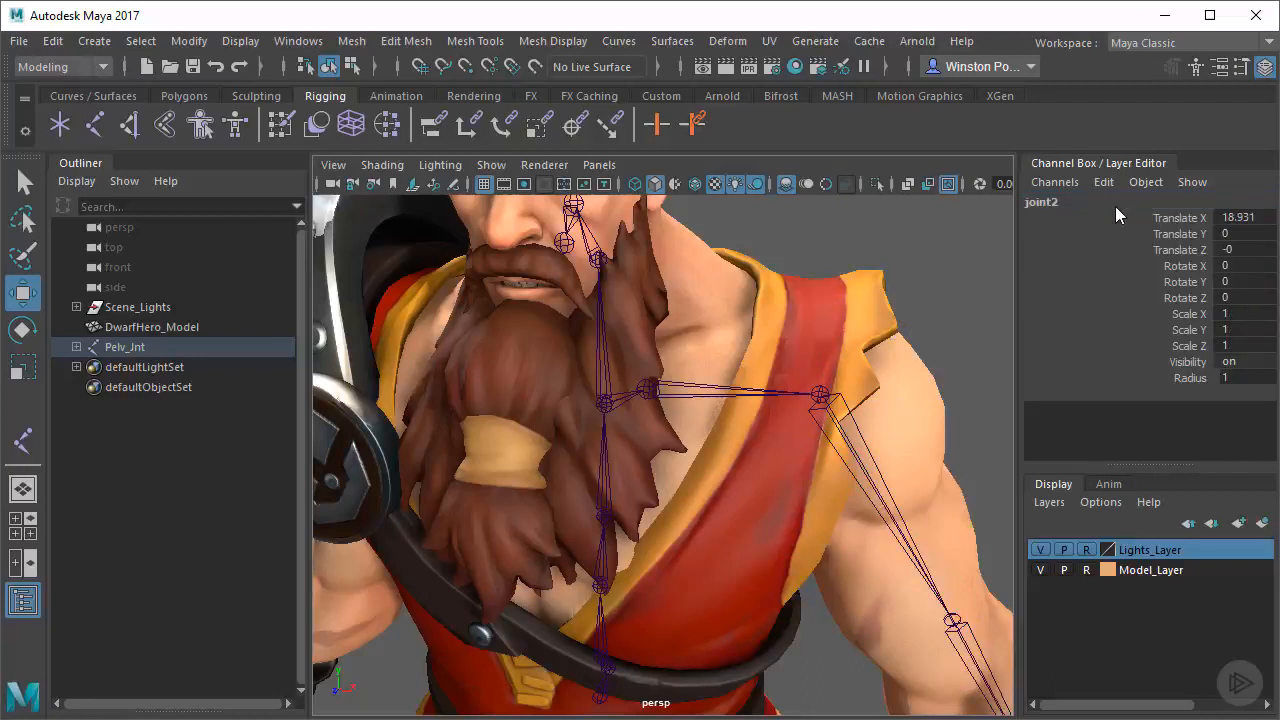
click(1115, 206)
text(L)
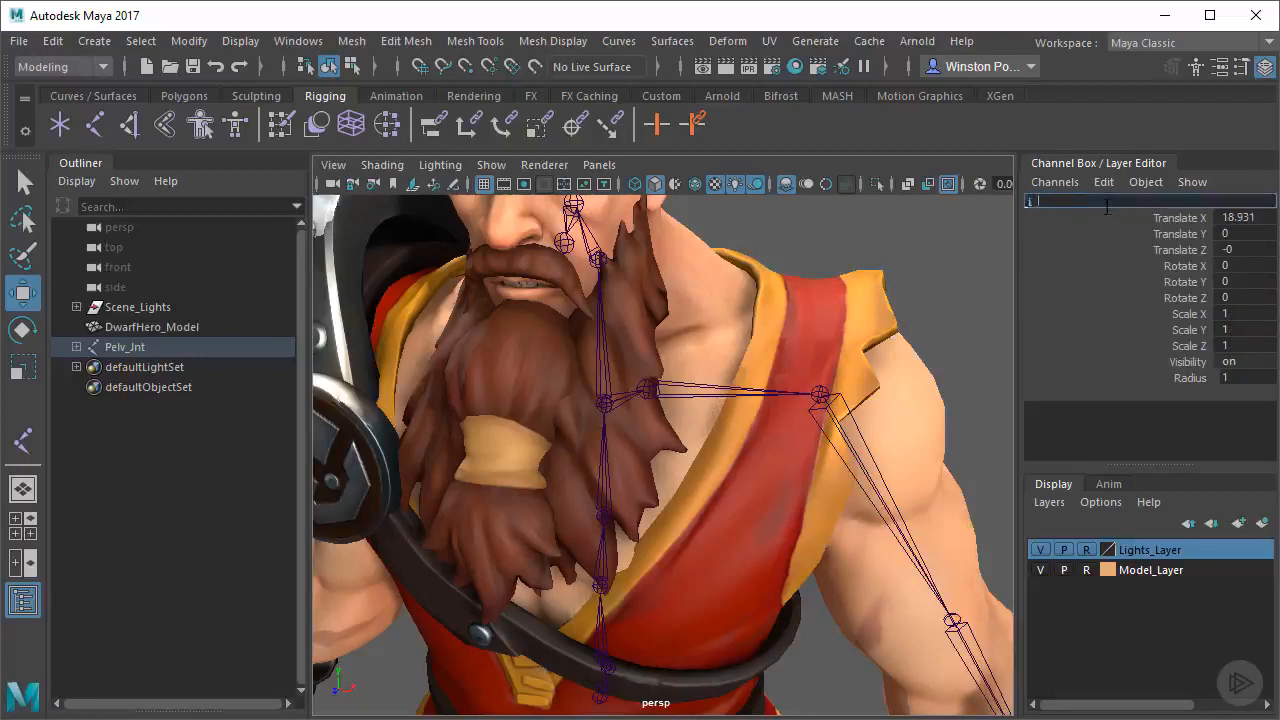
text(_Wrist_Jnt)
key(Return)
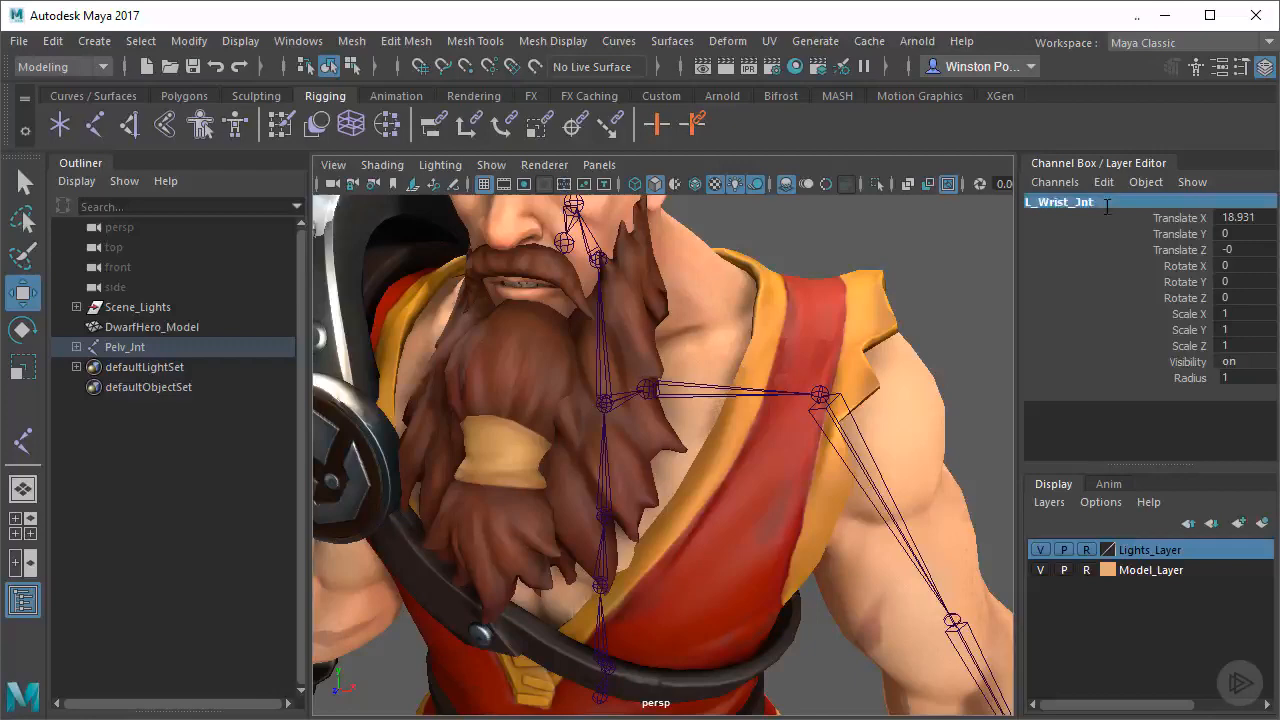
Expand the Pelv_Jnt hierarchy and check the names and order of the left arm joints by selecting them from clavicle to wrist
scroll(757, 436, down, 5)
alt+middle_drag(759, 446, 749, 364)
alt+drag(749, 364, 739, 396)
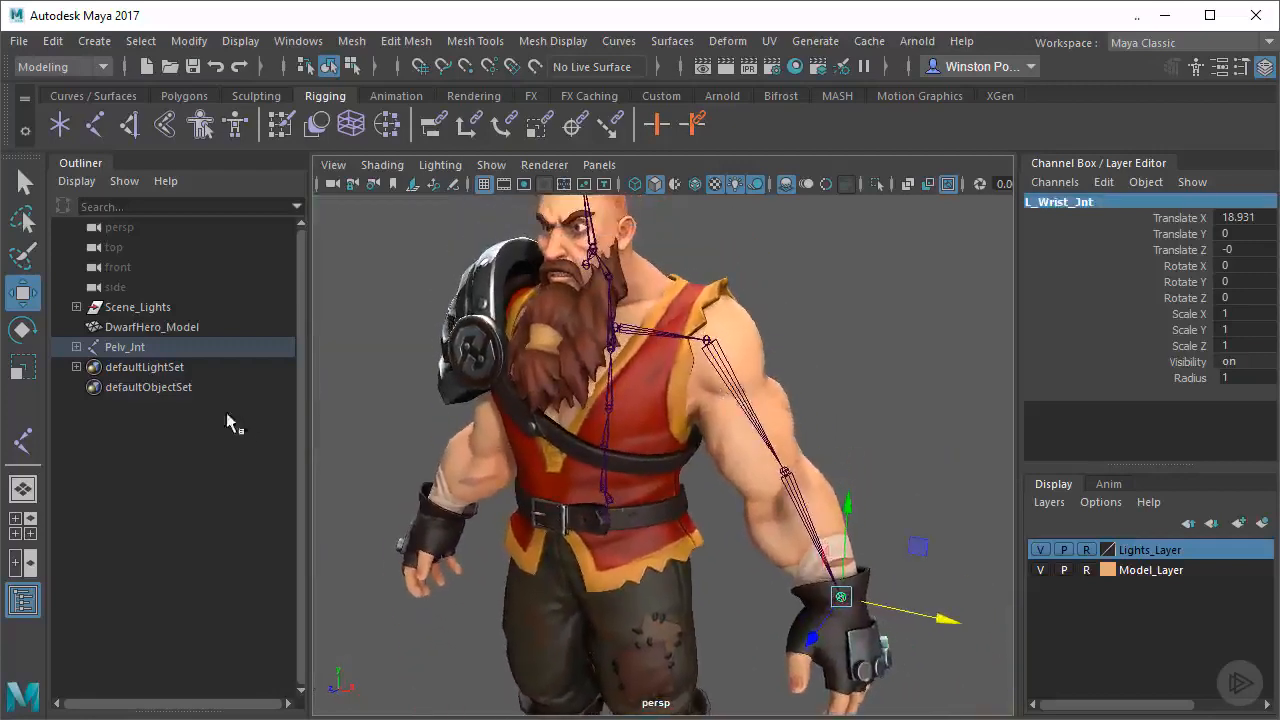
shift+click(76, 347)
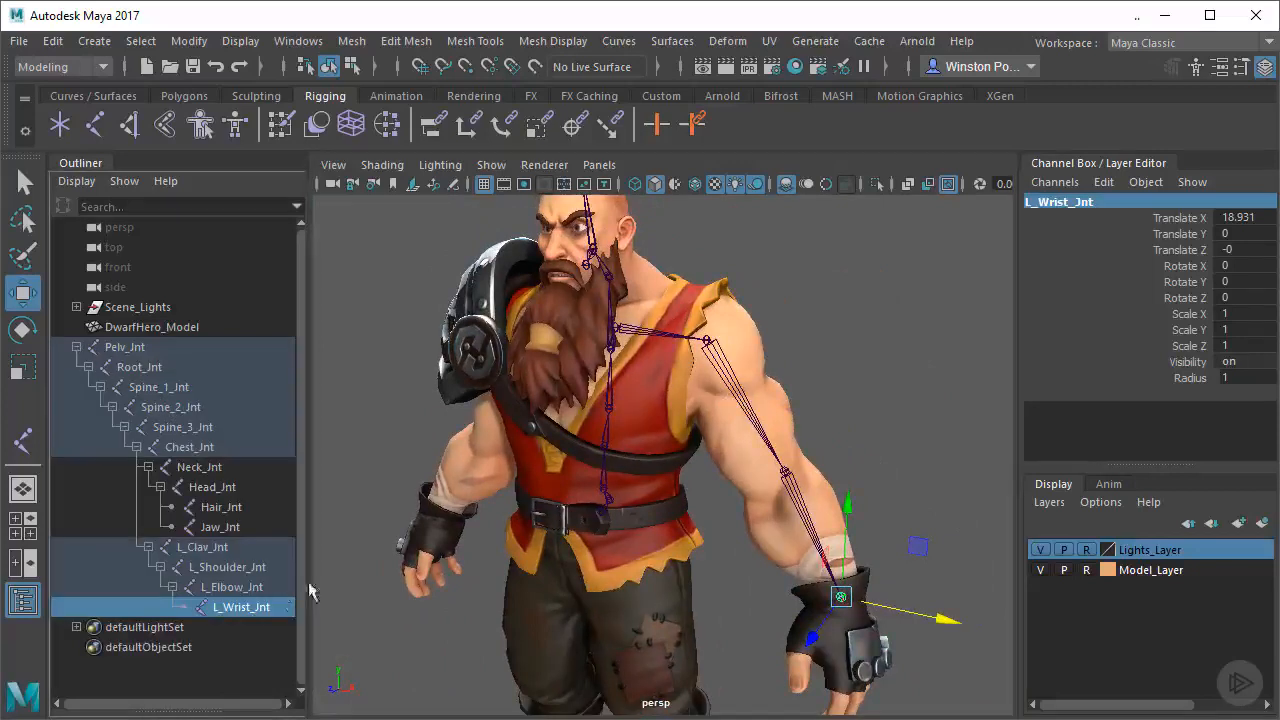
click(238, 551)
click(249, 568)
click(255, 586)
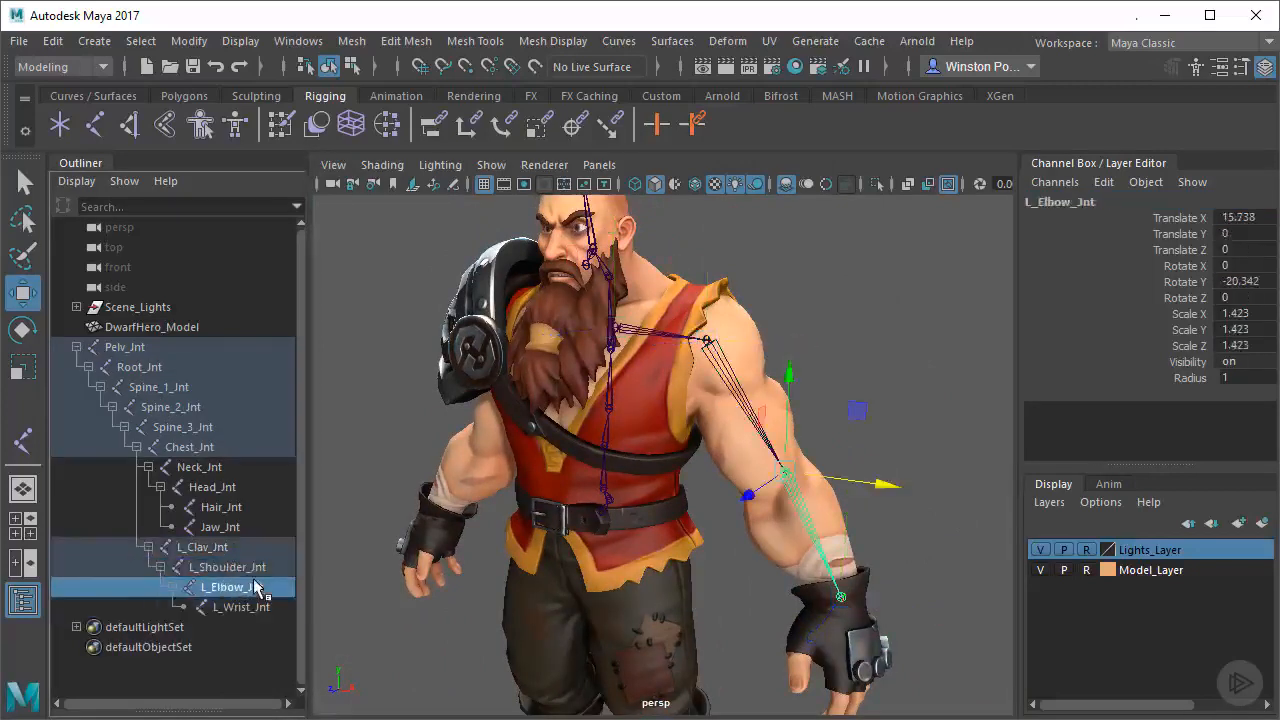
key(Up)
key(Up)
key(Down)
key(Down)
key(Down)
alt+middle_drag(609, 503, 590, 436)
alt+right_drag(563, 431, 608, 424)
alt+drag(608, 424, 614, 407)
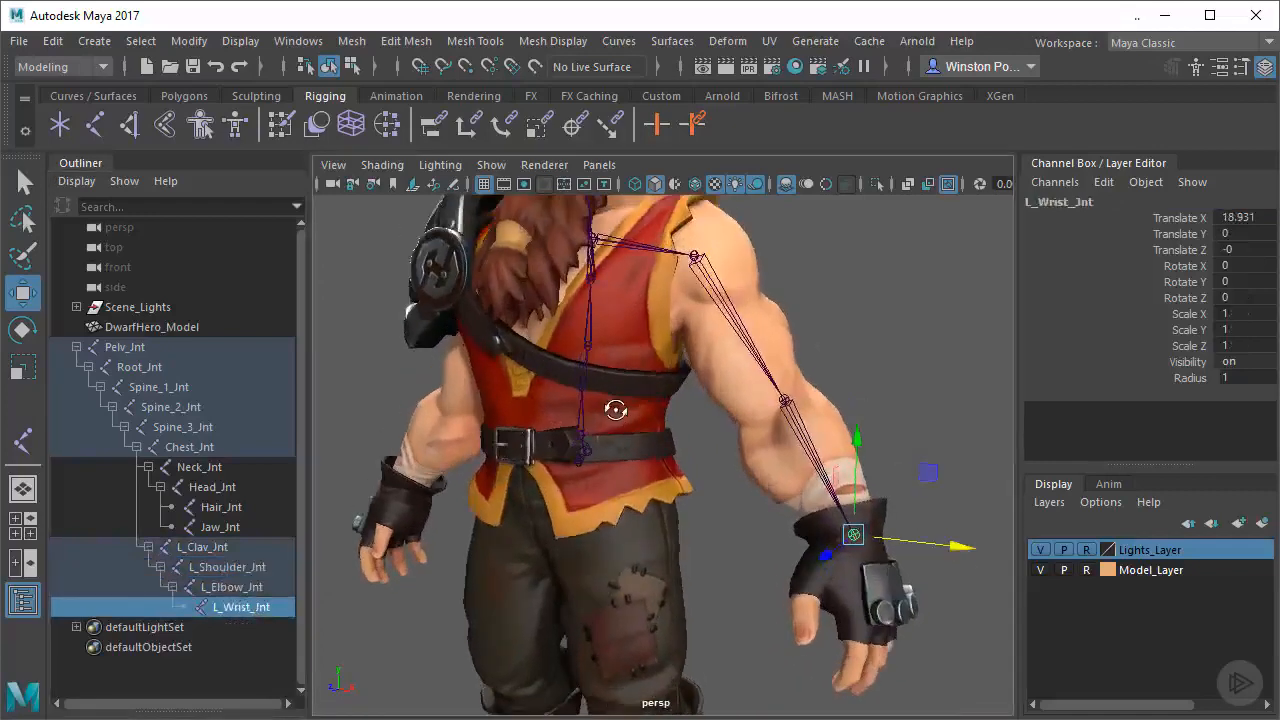